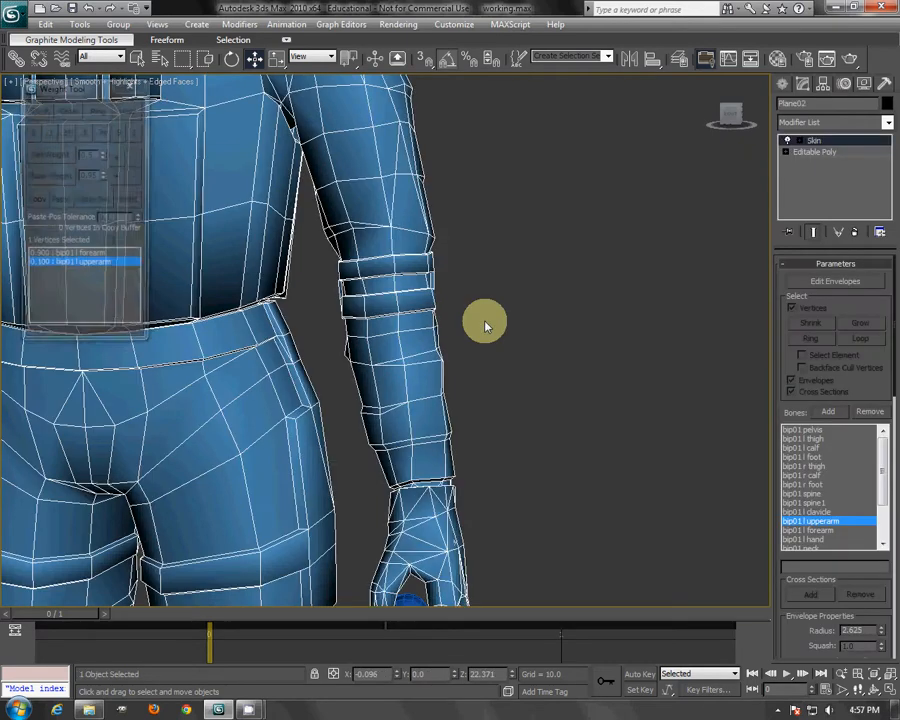
Step: Freeze the soldier's body mesh and select the left forearm bone inside the arm
{"action": "right_click", "coordinate": [537, 303]}
{"action": "left_click", "coordinate": [575, 222]}
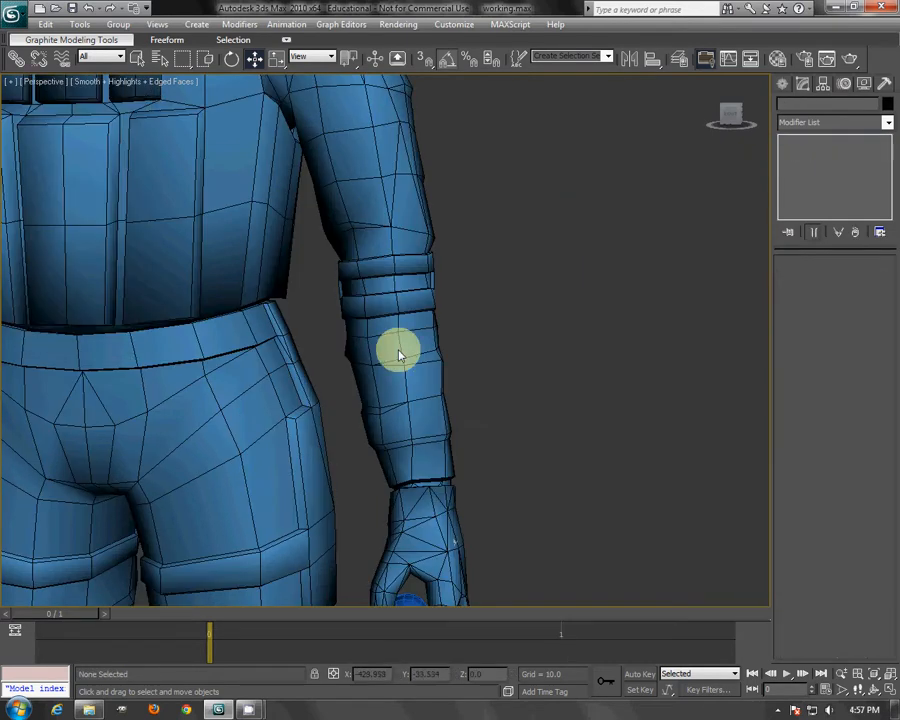
{"action": "middle_click_drag", "start_coordinate": [343, 327], "coordinate": [531, 372]}
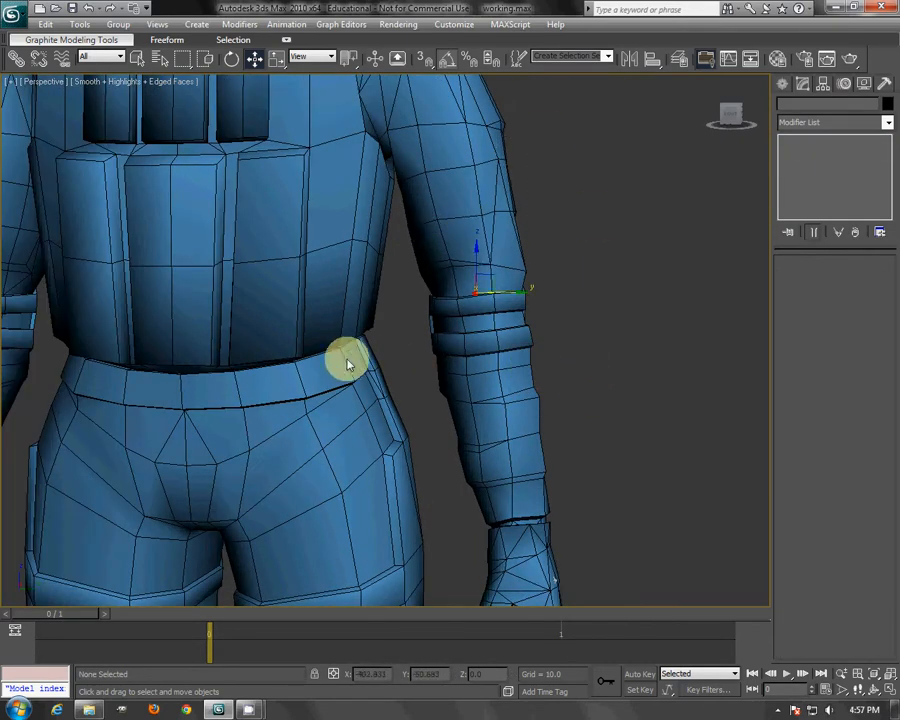
{"action": "middle_click_drag", "start_coordinate": [348, 364], "coordinate": [346, 351]}
{"action": "left_click", "coordinate": [519, 452]}
{"action": "scroll", "coordinate": [560, 308], "scroll_direction": "down", "scroll_amount": 2}
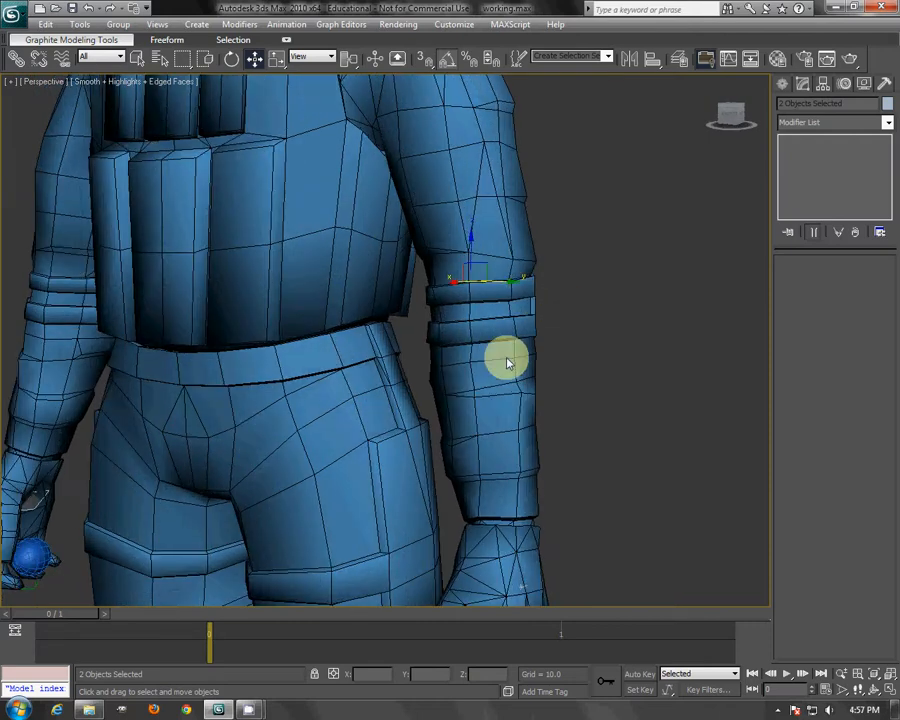
{"action": "left_click", "coordinate": [472, 362]}
Step: Test-rotate the left forearm bone to about -68° on Y to check how the elbow deforms, without keeping the pose
{"action": "left_click", "coordinate": [229, 66]}
{"action": "middle_click_drag", "start_coordinate": [519, 299], "coordinate": [376, 295], "text": "alt"}
{"action": "left_click_drag", "start_coordinate": [400, 304], "coordinate": [369, 267]}
{"action": "mouse_move", "coordinate": [369, 267]}
{"action": "middle_mouse_down", "text": "alt"}
{"action": "mouse_move", "coordinate": [352, 225]}
{"action": "mouse_move", "coordinate": [311, 207]}
{"action": "mouse_move", "coordinate": [362, 268]}
{"action": "middle_mouse_up", "text": "alt"}
{"action": "left_click_drag", "start_coordinate": [395, 322], "coordinate": [284, 317]}
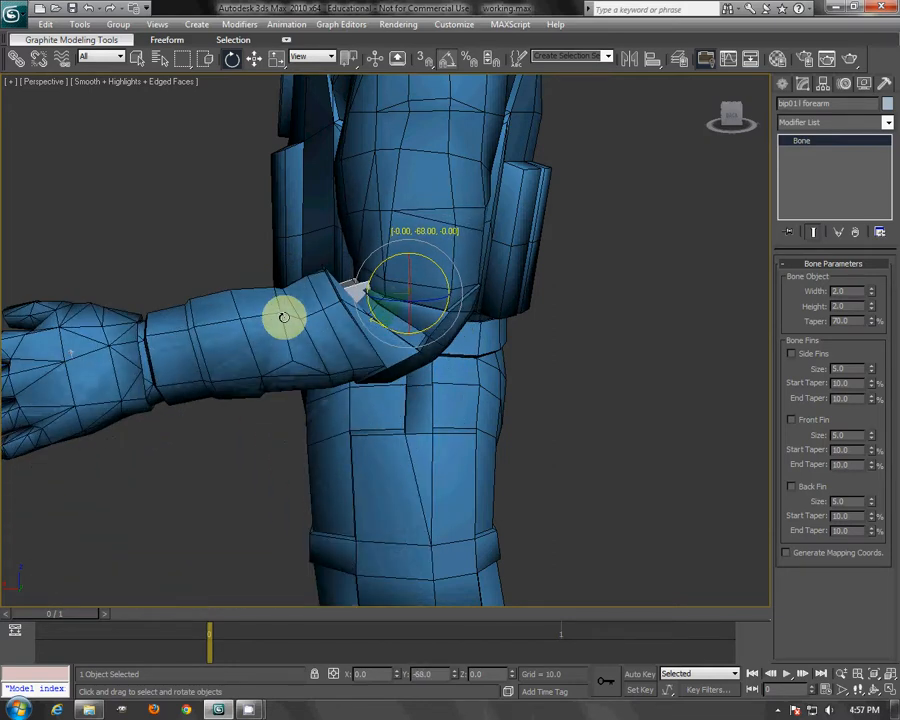
{"action": "middle_click_drag", "start_coordinate": [284, 312], "coordinate": [572, 338], "text": "alt"}
Step: Unfreeze the body mesh, select it and enter envelope editing in its Skin modifier
{"action": "right_click", "coordinate": [548, 328]}
{"action": "left_click", "coordinate": [582, 224]}
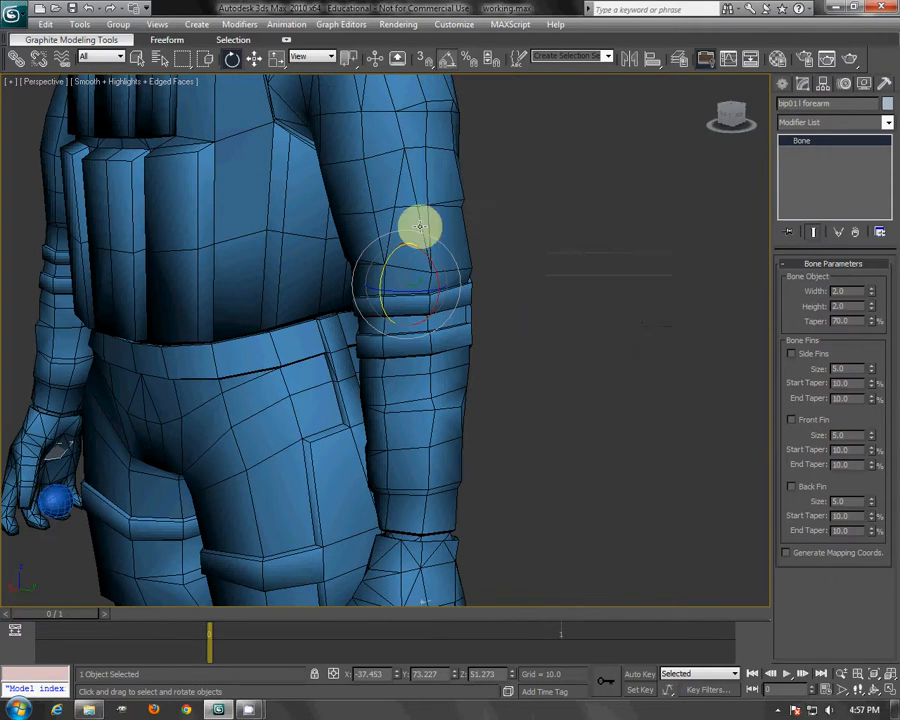
{"action": "left_click", "coordinate": [418, 227]}
{"action": "left_click", "coordinate": [819, 284]}
{"action": "scroll", "coordinate": [474, 300], "scroll_direction": "up", "scroll_amount": 8}
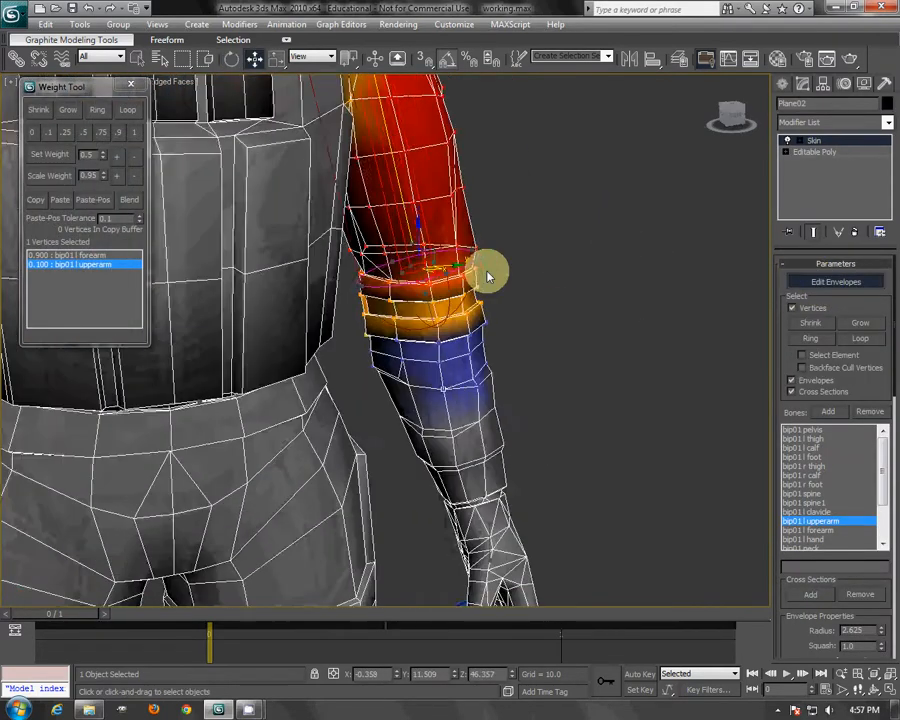
{"action": "middle_click_drag", "start_coordinate": [414, 344], "coordinate": [461, 346]}
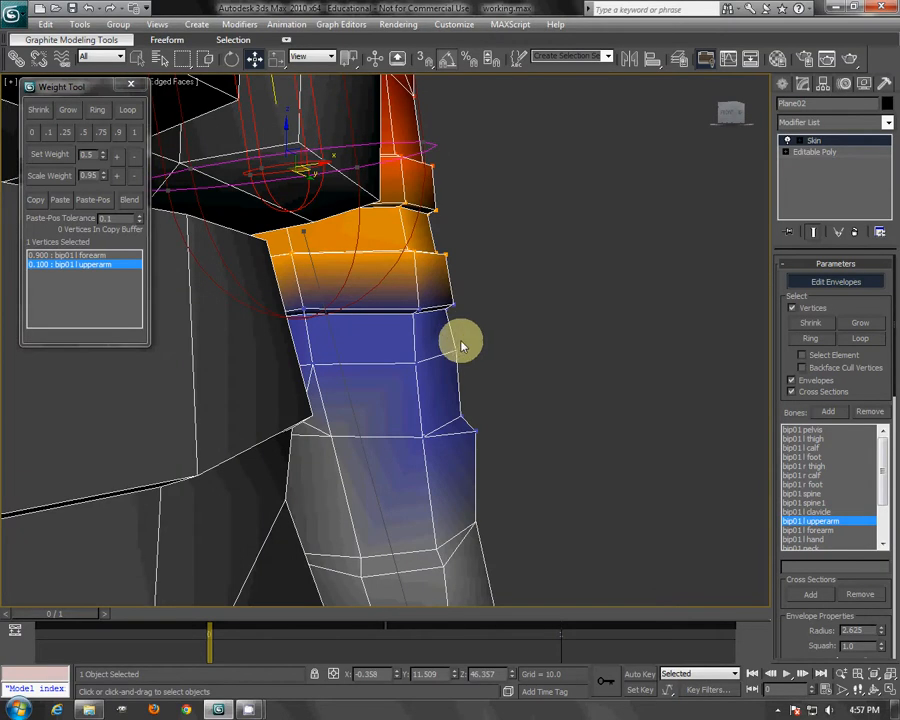
Step: Set the left forearm bone's weight to 0.75 for the vertices of the lower elbow band, including the missed one
{"action": "left_click", "coordinate": [822, 531]}
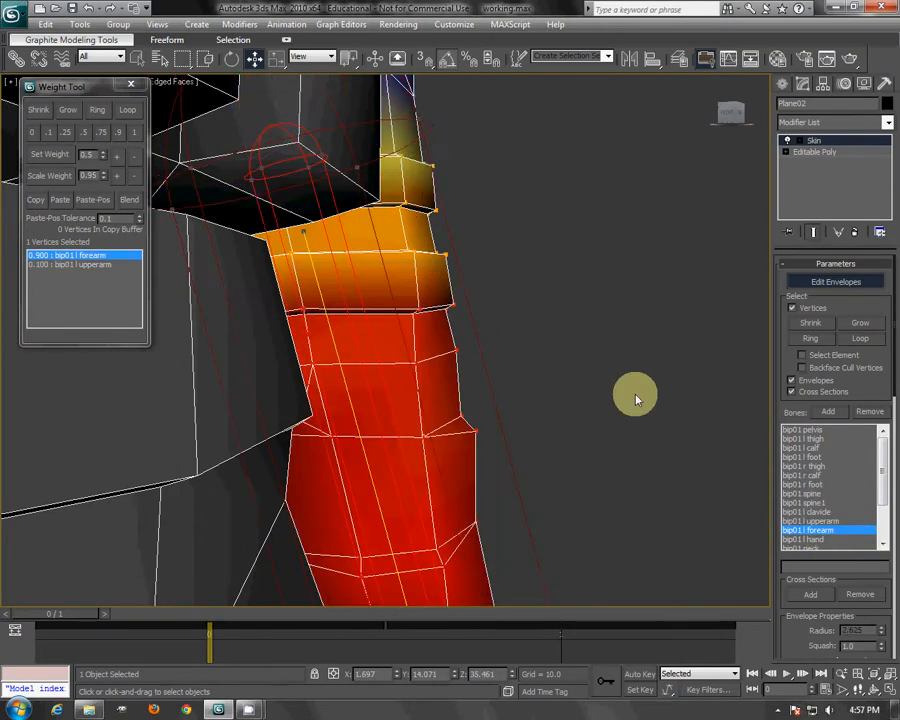
{"action": "middle_click_drag", "start_coordinate": [517, 299], "coordinate": [502, 262], "text": "alt"}
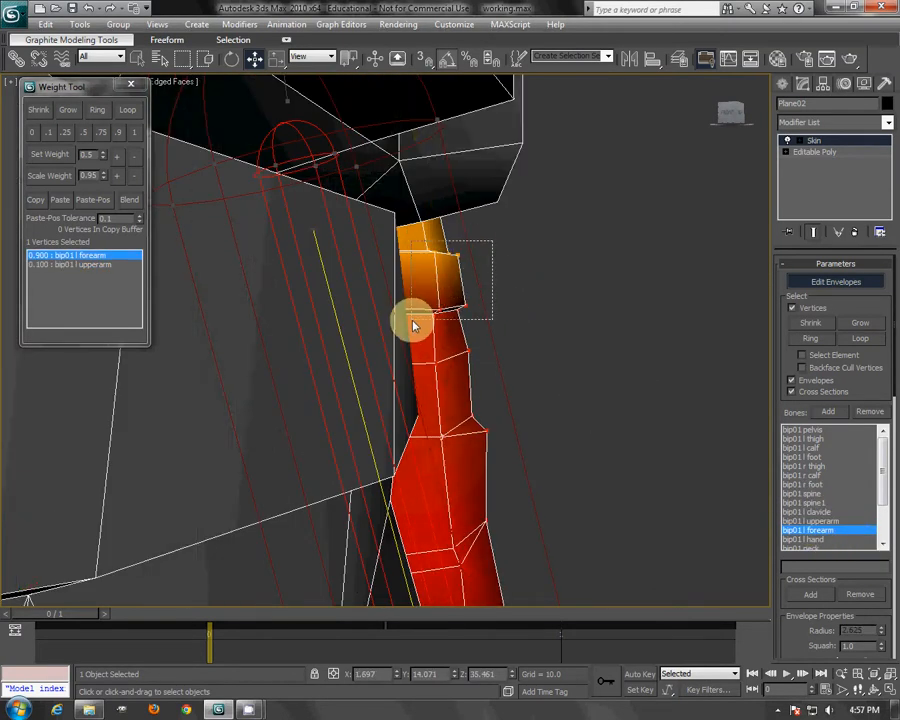
{"action": "scroll", "coordinate": [531, 304], "scroll_direction": "up", "scroll_amount": 5}
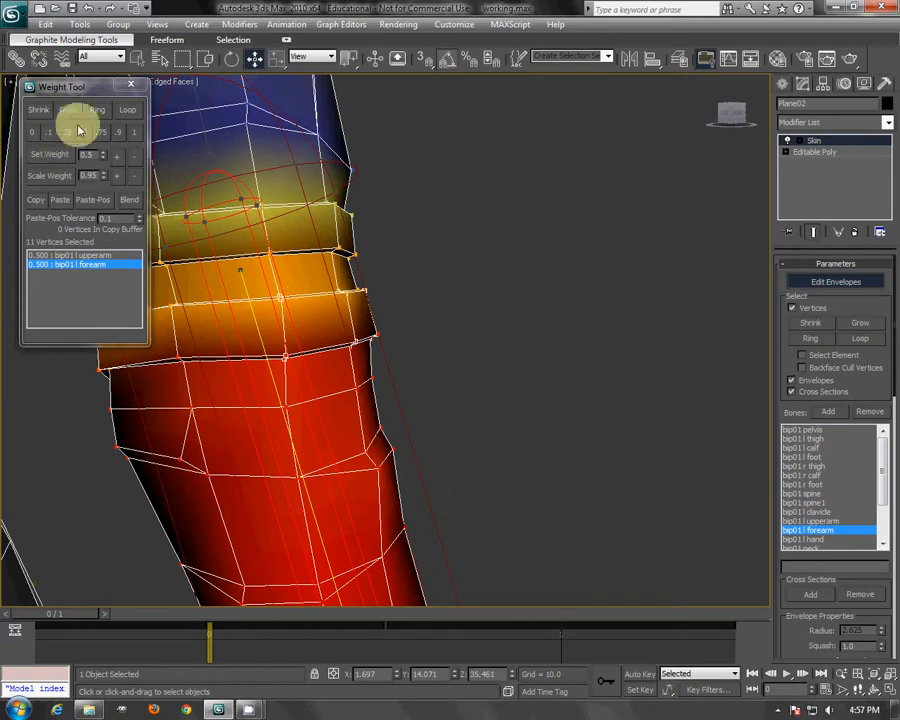
{"action": "middle_click_drag", "start_coordinate": [445, 245], "coordinate": [364, 378], "text": "alt"}
{"action": "scroll", "coordinate": [372, 377], "scroll_direction": "up", "scroll_amount": 3}
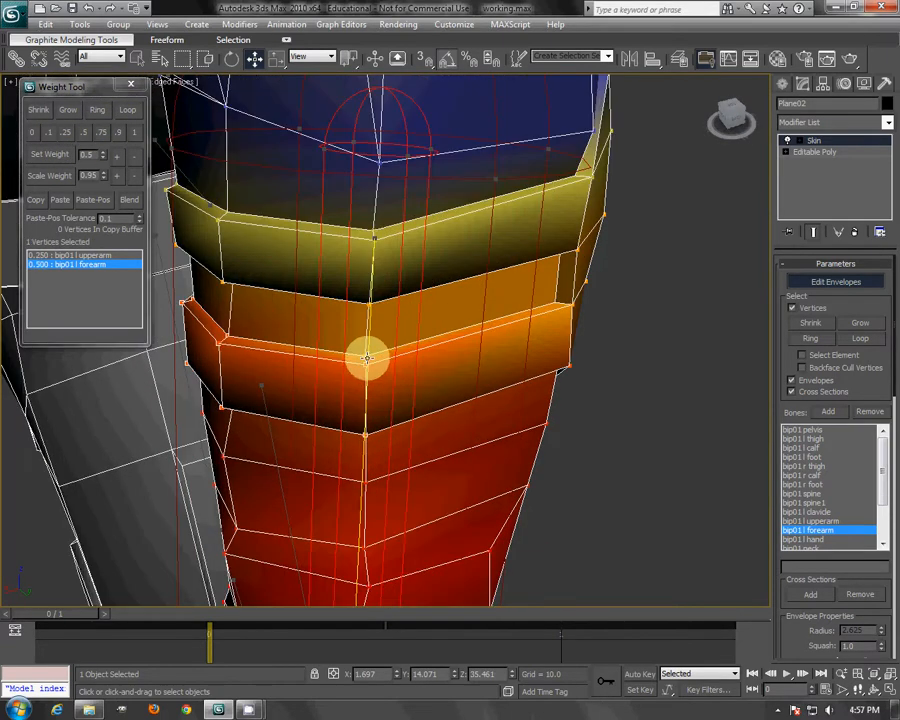
{"action": "left_click", "coordinate": [100, 132]}
Step: Give the unweighted vertices just below the elbow bands a left upper arm weight of 0.1
{"action": "middle_click_drag", "start_coordinate": [290, 320], "coordinate": [510, 236], "text": "alt"}
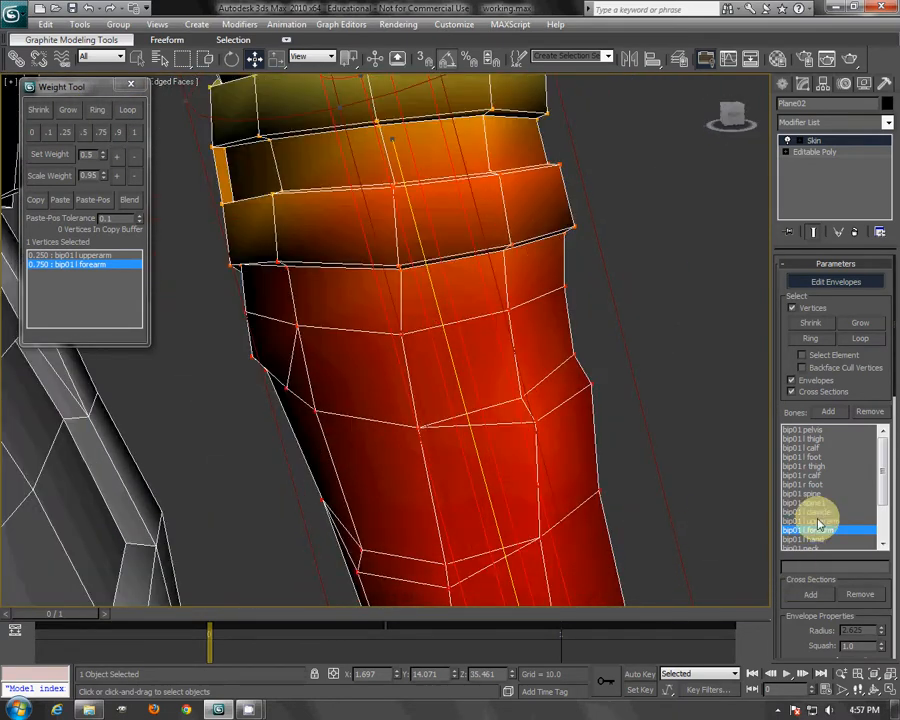
{"action": "middle_click_drag", "start_coordinate": [530, 297], "coordinate": [415, 337], "text": "alt"}
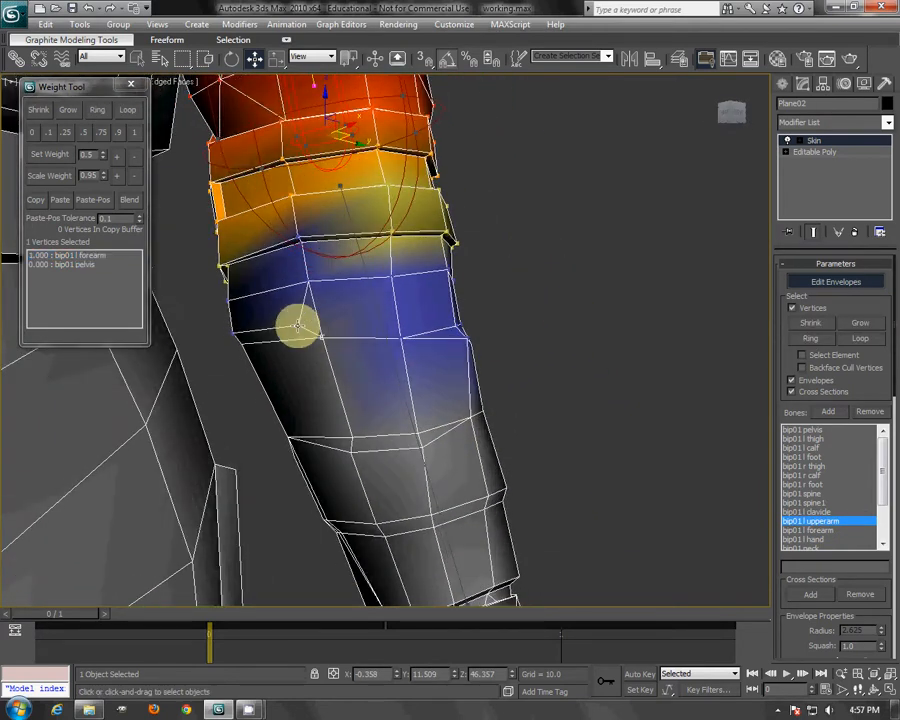
{"action": "left_click", "coordinate": [47, 138]}
{"action": "middle_click_drag", "start_coordinate": [528, 287], "coordinate": [509, 212], "text": "alt"}
{"action": "left_click", "coordinate": [47, 138]}
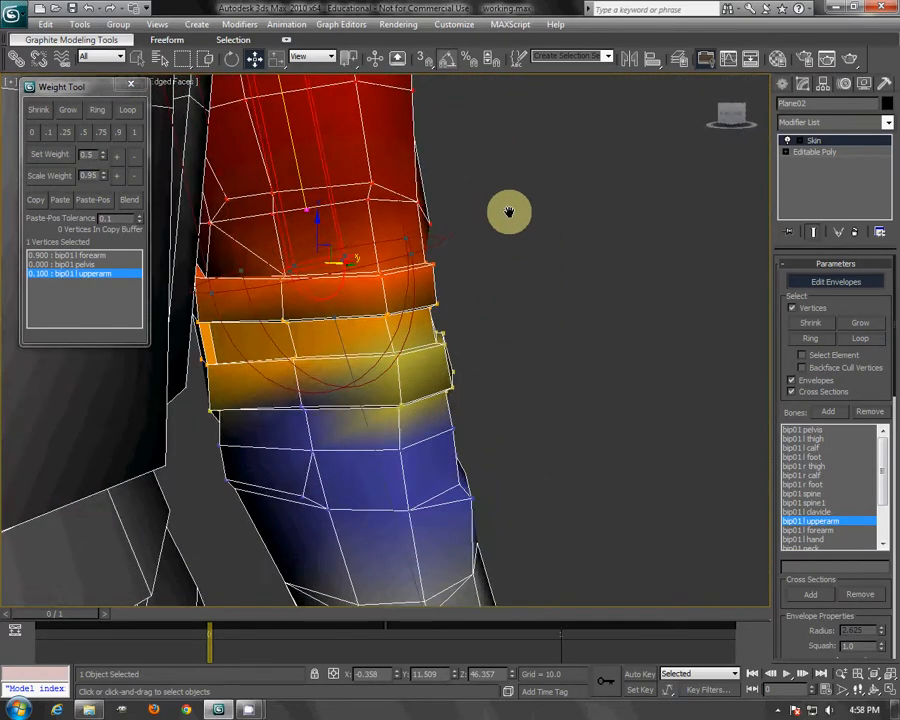
Step: Leave envelope editing, freeze the body mesh and select the left forearm bone
{"action": "left_click", "coordinate": [828, 287]}
{"action": "right_click", "coordinate": [533, 290]}
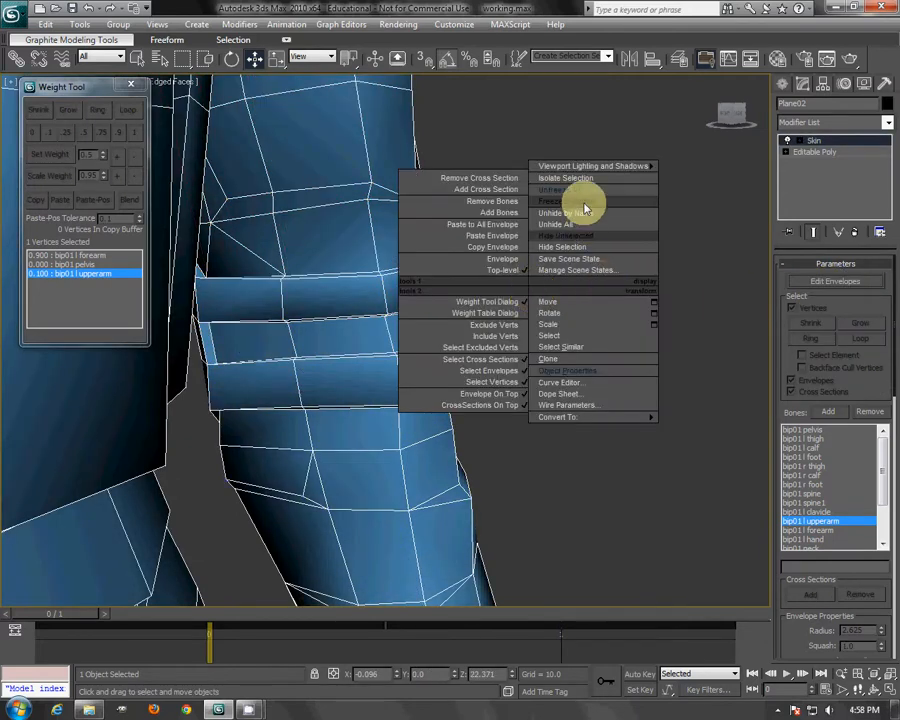
{"action": "left_click", "coordinate": [585, 203]}
{"action": "middle_click_drag", "start_coordinate": [588, 241], "coordinate": [458, 378], "text": "alt"}
{"action": "left_click", "coordinate": [448, 366]}
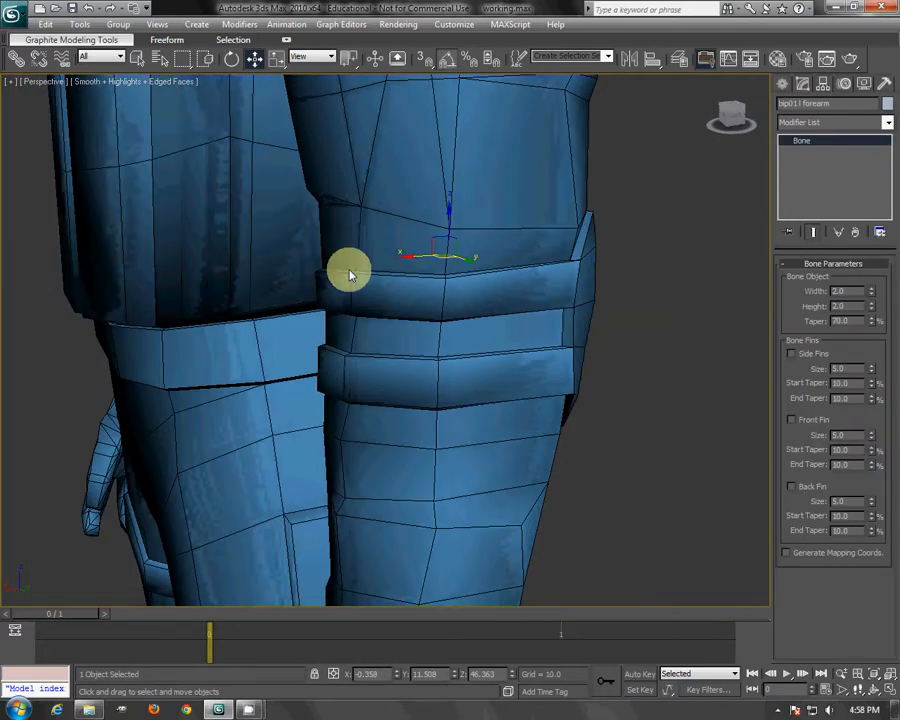
Step: Test-rotate the left forearm bone again to check the reweighted elbow, without keeping the pose
{"action": "left_click", "coordinate": [231, 60]}
{"action": "middle_click_drag", "start_coordinate": [420, 320], "coordinate": [445, 323], "text": "alt"}
{"action": "left_click_drag", "start_coordinate": [393, 291], "coordinate": [331, 195]}
{"action": "middle_click_drag", "start_coordinate": [344, 238], "coordinate": [460, 290], "text": "alt"}
Step: Unfreeze the body mesh and select it again
{"action": "right_click", "coordinate": [486, 307]}
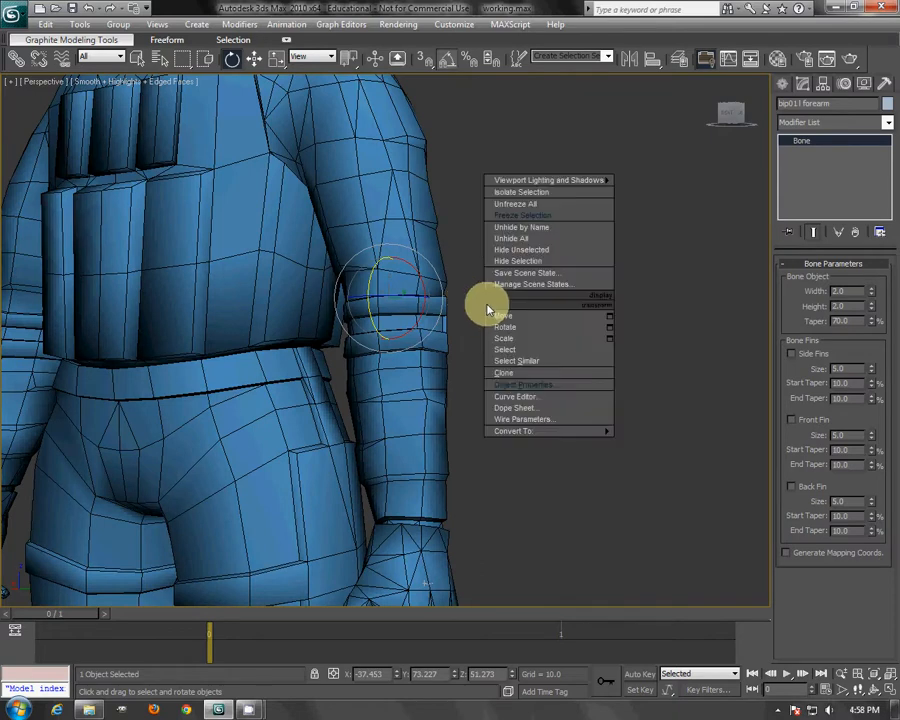
{"action": "left_click", "coordinate": [533, 216]}
{"action": "left_click", "coordinate": [402, 221]}
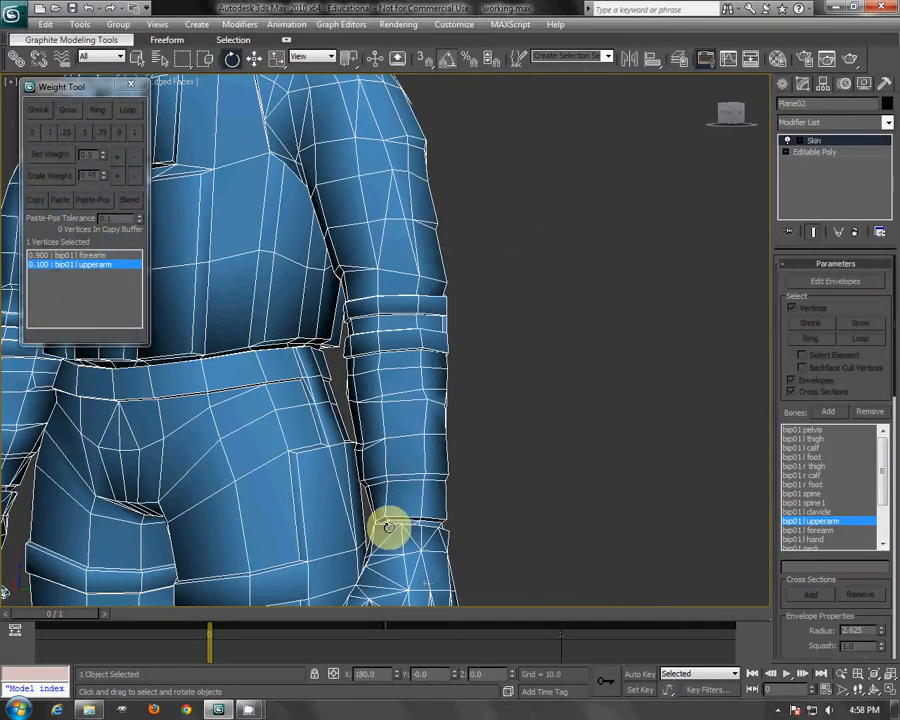
{"action": "mouse_move", "coordinate": [252, 710]}
{"action": "left_click", "coordinate": [181, 639]}
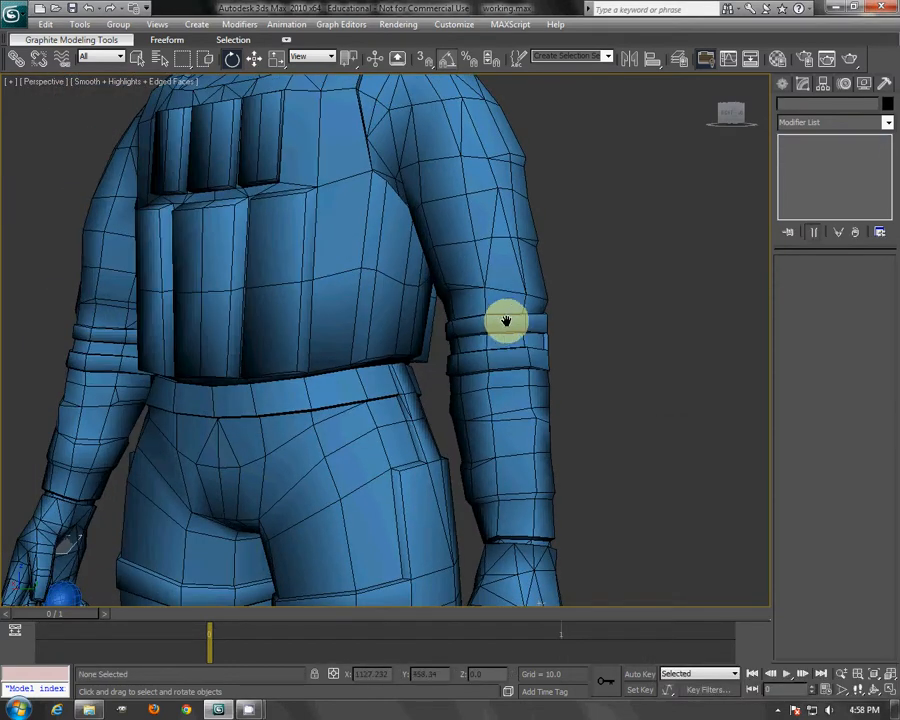
{"action": "left_click", "coordinate": [494, 324]}
{"action": "middle_click_drag", "start_coordinate": [534, 354], "coordinate": [485, 270]}
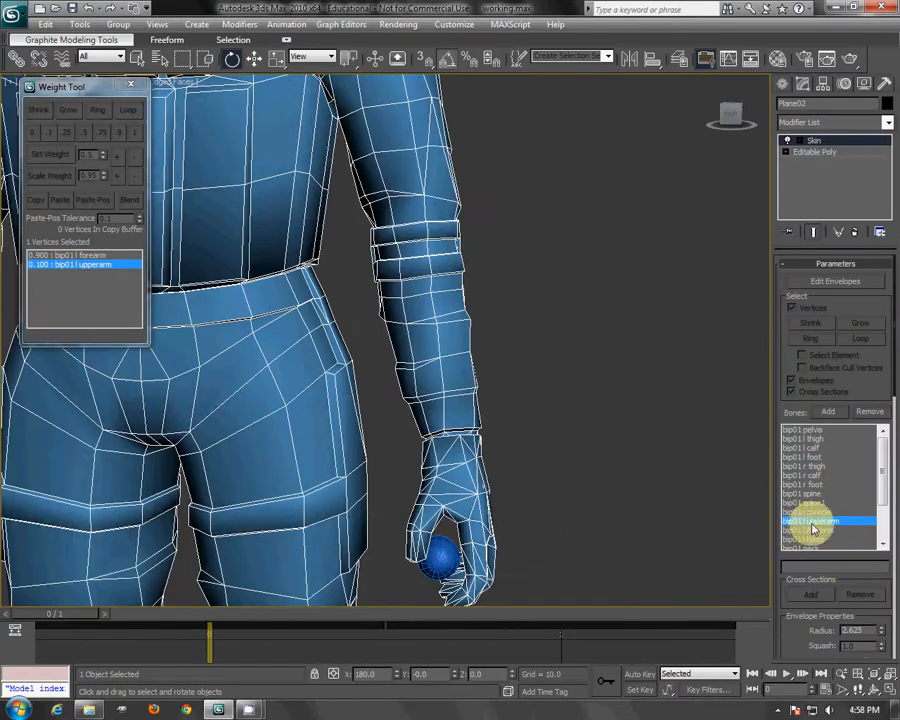
Step: Enter envelope editing, choose the left hand bone and select all vertices around the left hand and wrist
{"action": "left_click", "coordinate": [828, 284]}
{"action": "left_click", "coordinate": [817, 540]}
{"action": "middle_click_drag", "start_coordinate": [462, 464], "coordinate": [475, 381]}
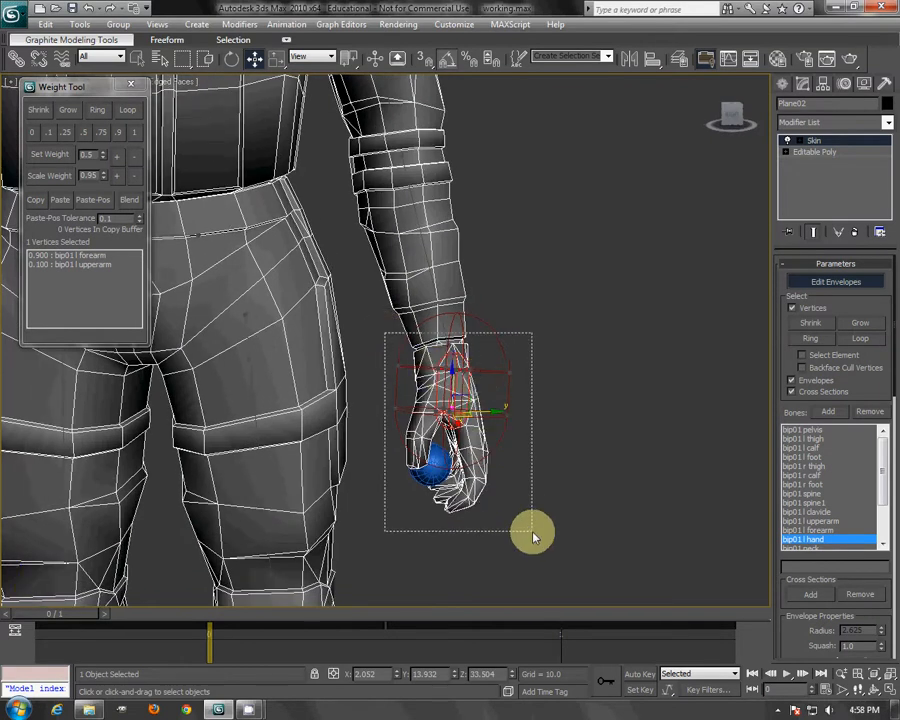
{"action": "scroll", "coordinate": [511, 388], "scroll_direction": "up", "scroll_amount": 8}
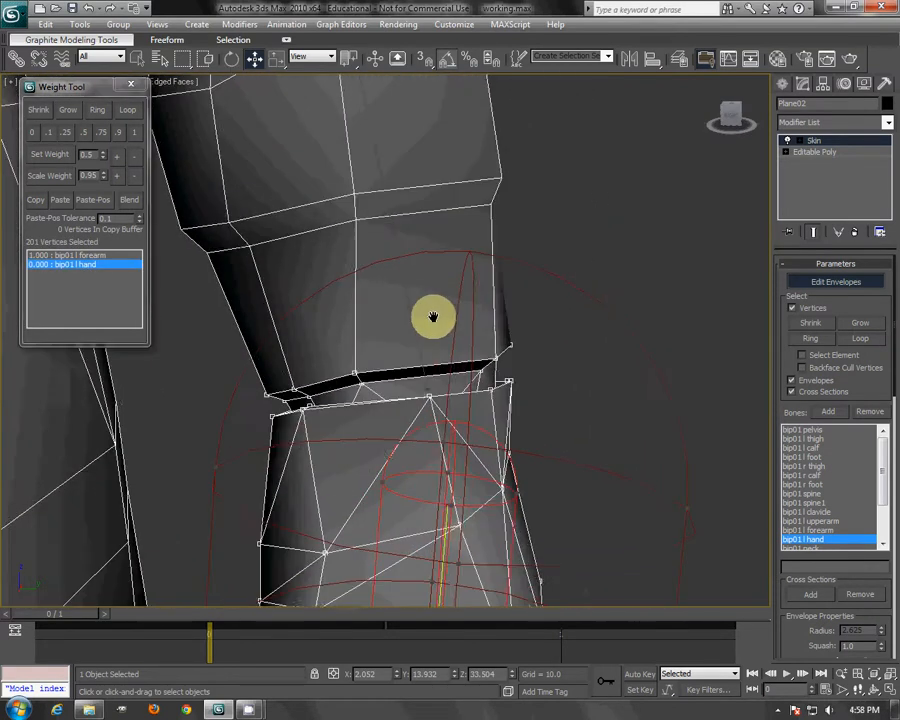
Step: Remove the sleeve cuff vertices from the selection and set the left hand bone's weight to 1 for the remaining hand vertices
{"action": "middle_click_drag", "start_coordinate": [494, 346], "coordinate": [528, 342], "text": "alt"}
{"action": "middle_click_drag", "start_coordinate": [465, 388], "coordinate": [399, 342], "text": "alt"}
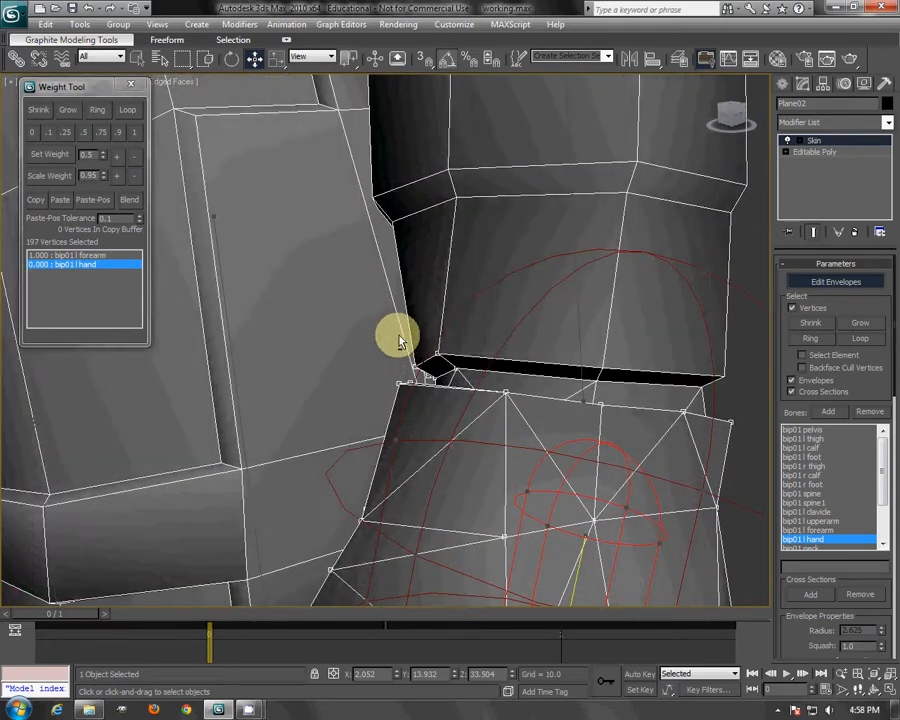
{"action": "middle_click_drag", "start_coordinate": [473, 380], "coordinate": [304, 355], "text": "alt"}
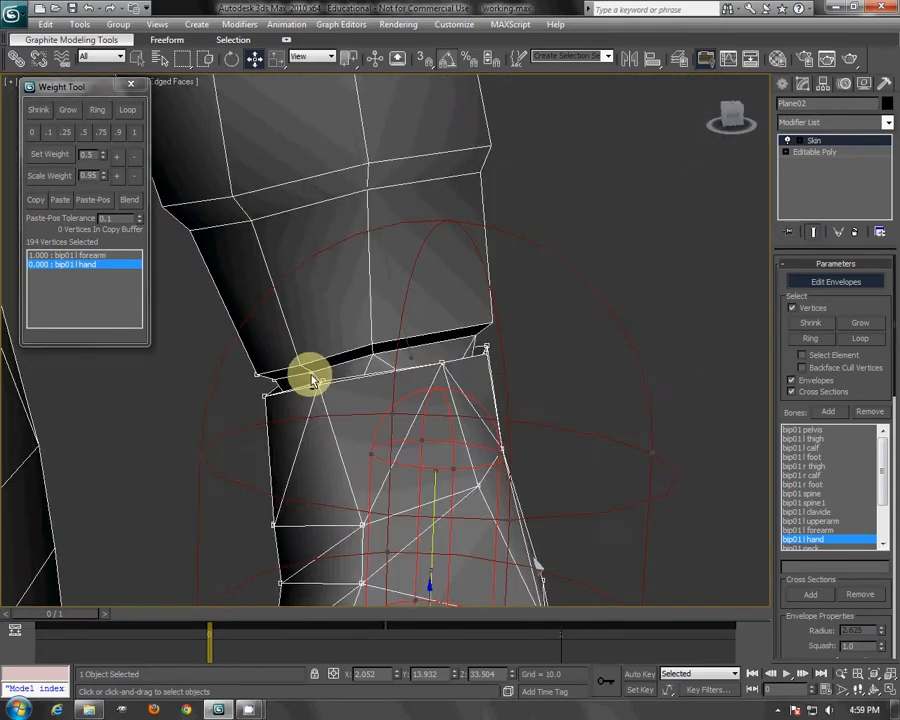
{"action": "left_click", "coordinate": [255, 375], "text": "alt"}
{"action": "mouse_move", "coordinate": [255, 375]}
{"action": "middle_mouse_down", "text": "alt"}
{"action": "mouse_move", "coordinate": [302, 372]}
{"action": "mouse_move", "coordinate": [309, 399]}
{"action": "mouse_move", "coordinate": [335, 405]}
{"action": "mouse_move", "coordinate": [325, 398]}
{"action": "middle_mouse_up", "text": "alt"}
{"action": "mouse_move", "coordinate": [314, 374]}
{"action": "left_mouse_down", "text": "alt"}
{"action": "mouse_move", "coordinate": [362, 400]}
{"action": "mouse_move", "coordinate": [347, 427]}
{"action": "left_mouse_up", "text": "alt"}
{"action": "mouse_move", "coordinate": [347, 427]}
{"action": "middle_mouse_down", "text": "alt"}
{"action": "mouse_move", "coordinate": [356, 412]}
{"action": "mouse_move", "coordinate": [297, 392]}
{"action": "mouse_move", "coordinate": [338, 372]}
{"action": "mouse_move", "coordinate": [332, 376]}
{"action": "middle_mouse_up", "text": "alt"}
{"action": "left_click_drag", "start_coordinate": [288, 394], "coordinate": [342, 432], "text": "alt"}
{"action": "middle_click_drag", "start_coordinate": [342, 432], "coordinate": [433, 349], "text": "alt"}
{"action": "scroll", "coordinate": [430, 397], "scroll_direction": "down", "scroll_amount": 3}
{"action": "left_click", "coordinate": [134, 132]}
Step: Choose the left forearm bone, reduce the selection to the hand's top edge at the wrist and set its weight to 0.25
{"action": "middle_click_drag", "start_coordinate": [285, 255], "coordinate": [345, 299], "text": "alt"}
{"action": "scroll", "coordinate": [350, 250], "scroll_direction": "up", "scroll_amount": 3}
{"action": "middle_click_drag", "start_coordinate": [350, 250], "coordinate": [366, 356], "text": "alt"}
{"action": "left_click", "coordinate": [815, 530]}
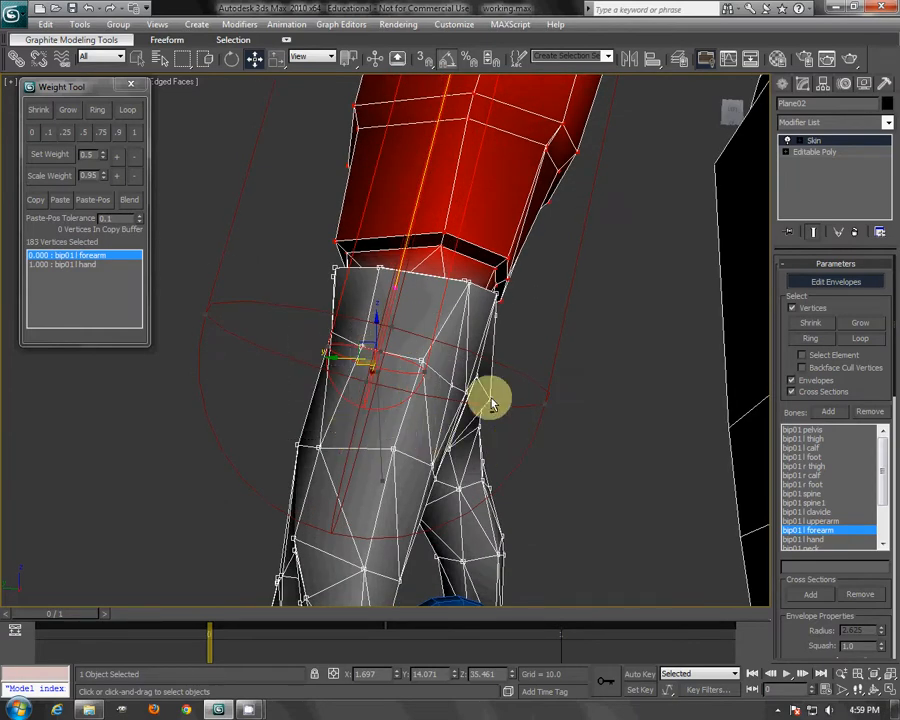
{"action": "middle_click_drag", "start_coordinate": [534, 558], "coordinate": [307, 364], "text": "alt"}
{"action": "middle_click_drag", "start_coordinate": [487, 547], "coordinate": [293, 277], "text": "alt"}
{"action": "scroll", "coordinate": [423, 345], "scroll_direction": "up", "scroll_amount": 4}
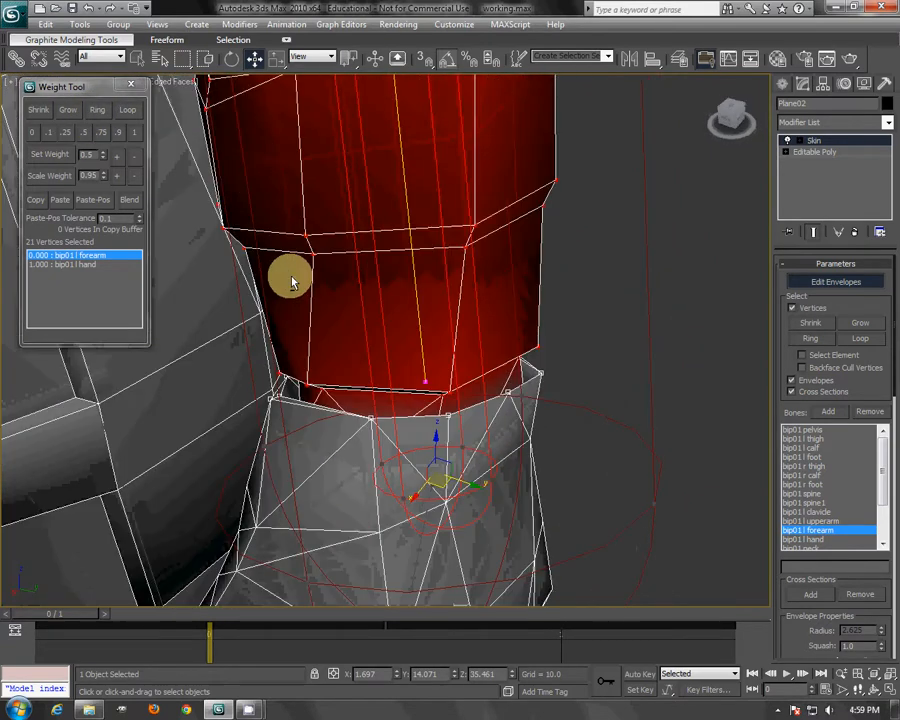
{"action": "left_click", "coordinate": [68, 137]}
Step: Set the left forearm bone's weight to 0.1 for the next row of hand vertices below the wrist edge
{"action": "middle_click_drag", "start_coordinate": [311, 377], "coordinate": [236, 296], "text": "alt"}
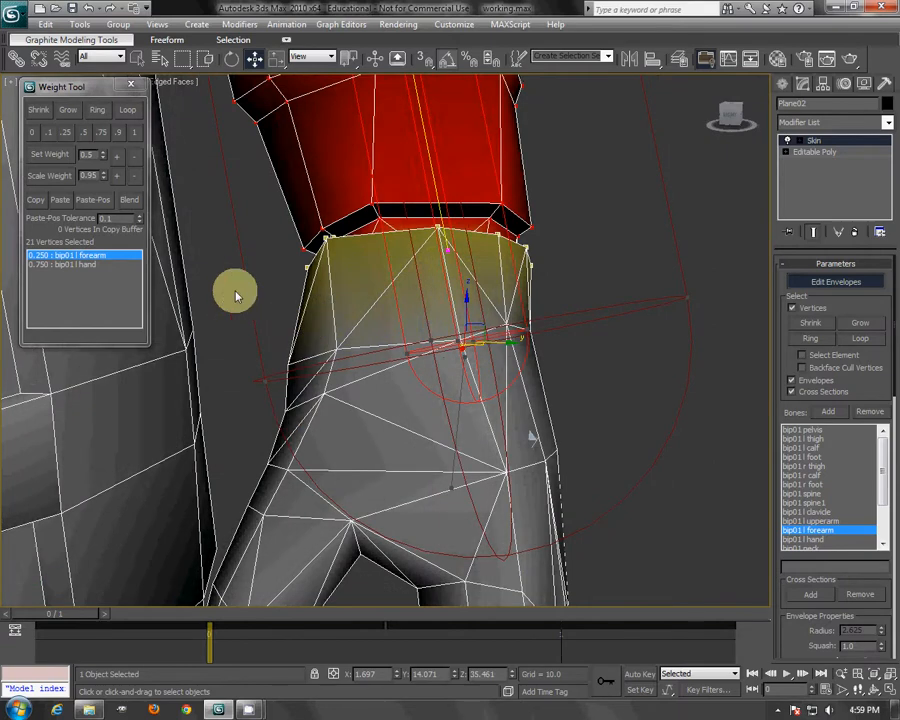
{"action": "middle_click_drag", "start_coordinate": [458, 371], "coordinate": [455, 307], "text": "alt"}
{"action": "left_click", "coordinate": [48, 132]}
{"action": "middle_click_drag", "start_coordinate": [163, 191], "coordinate": [667, 240], "text": "alt"}
Step: Leave envelope editing, freeze the body mesh and select the left hand bone for rotation
{"action": "left_click", "coordinate": [838, 284]}
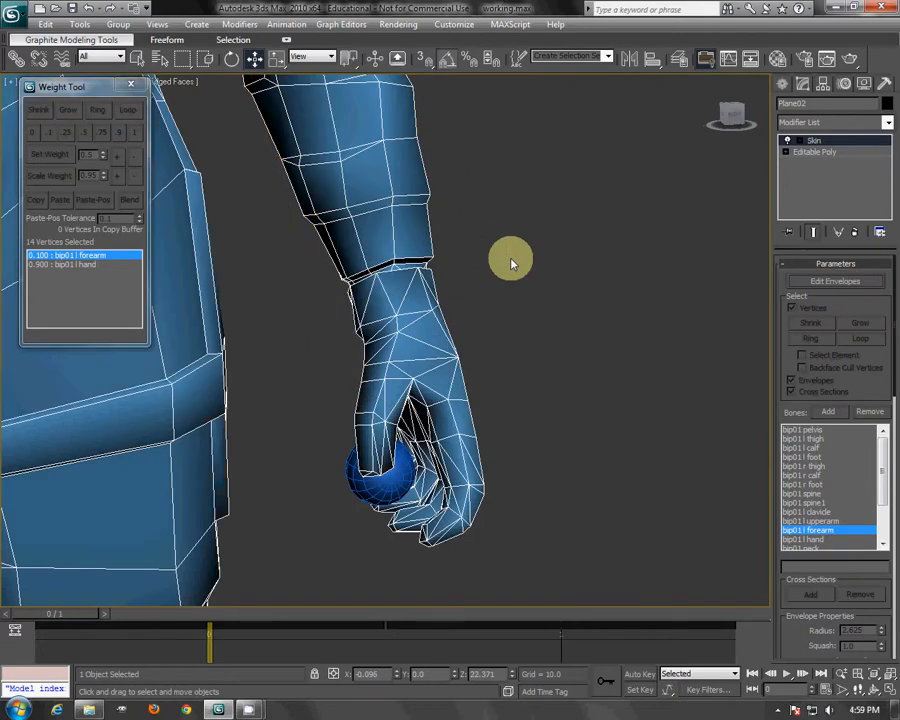
{"action": "right_click", "coordinate": [510, 255]}
{"action": "left_click", "coordinate": [558, 173]}
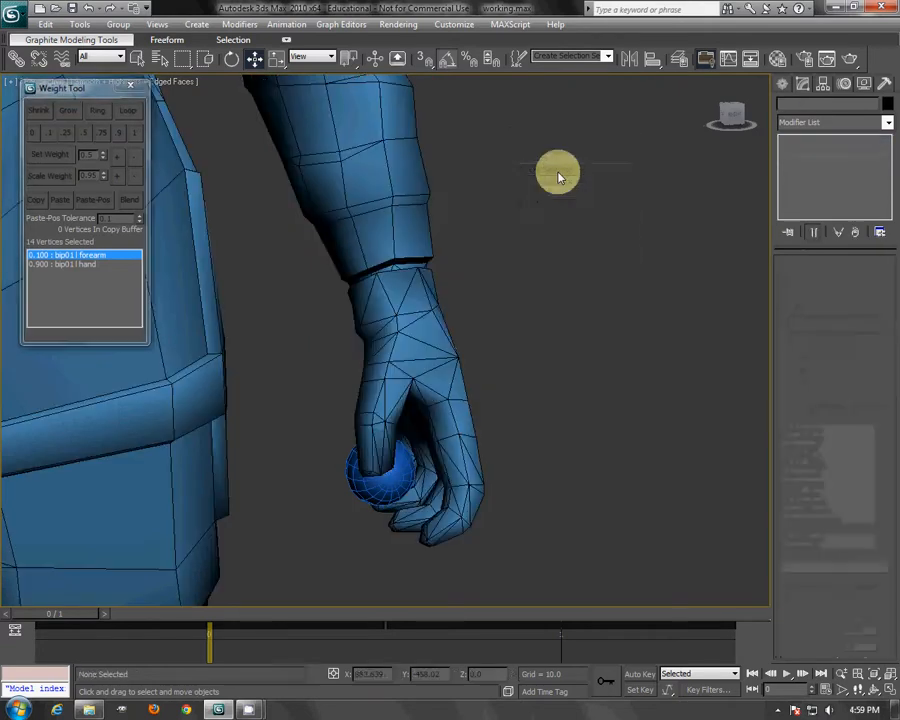
{"action": "left_click", "coordinate": [408, 305]}
{"action": "middle_click_drag", "start_coordinate": [427, 300], "coordinate": [321, 160], "text": "alt"}
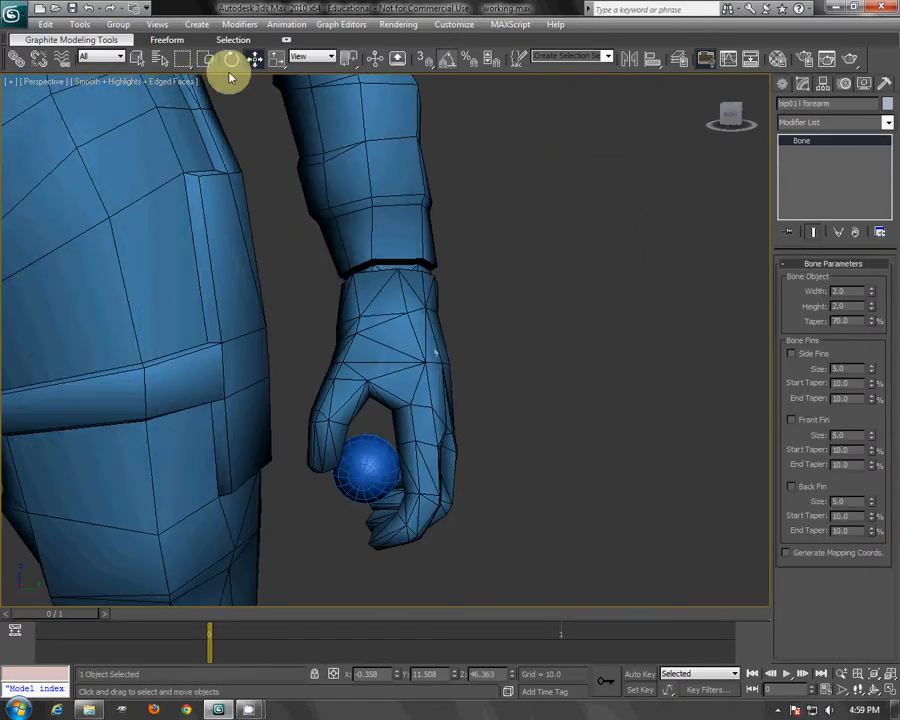
{"action": "middle_click_drag", "start_coordinate": [430, 297], "coordinate": [394, 364], "text": "alt"}
{"action": "left_click", "coordinate": [452, 336]}
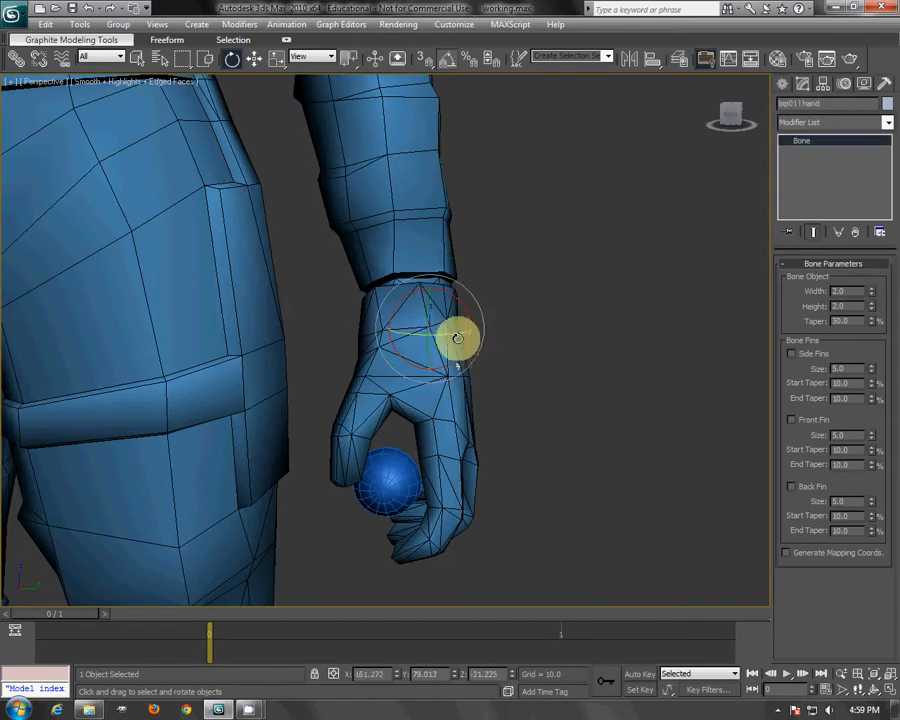
Step: Test-rotate the left hand bone in different directions to check how the wrist deforms, without keeping the pose
{"action": "left_click_drag", "start_coordinate": [461, 350], "coordinate": [497, 321]}
{"action": "right_click", "coordinate": [497, 321]}
{"action": "middle_click_drag", "start_coordinate": [496, 322], "coordinate": [369, 323], "text": "alt"}
{"action": "left_click_drag", "start_coordinate": [367, 348], "coordinate": [407, 356]}
{"action": "middle_click_drag", "start_coordinate": [407, 356], "coordinate": [511, 273], "text": "alt"}
Step: Unfreeze the body mesh, select it and return to envelope editing
{"action": "right_click", "coordinate": [511, 270]}
{"action": "left_click", "coordinate": [547, 170]}
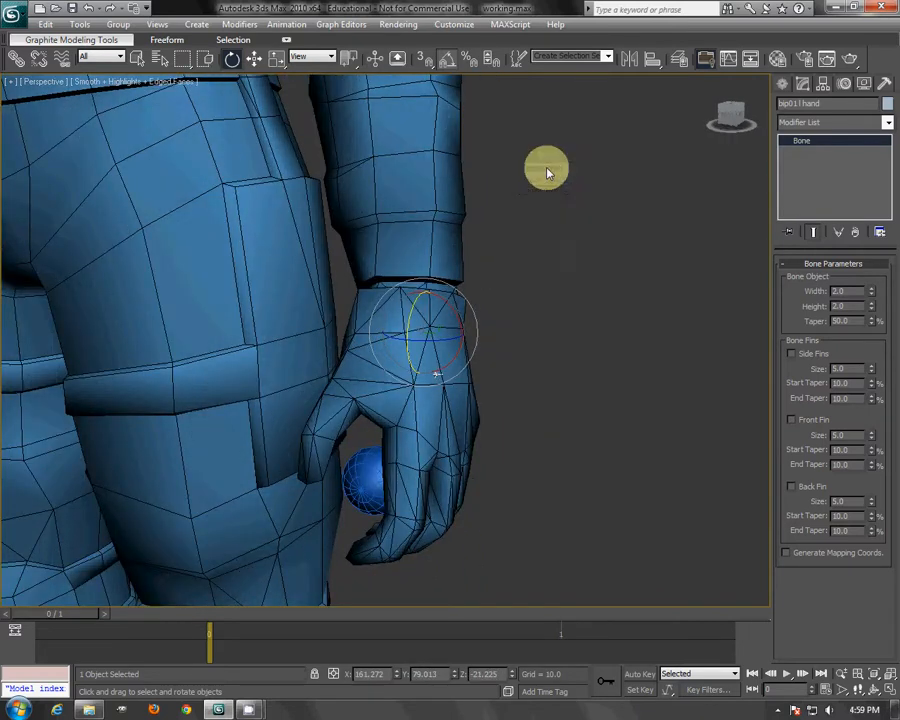
{"action": "left_click", "coordinate": [419, 195]}
{"action": "left_click", "coordinate": [808, 278]}
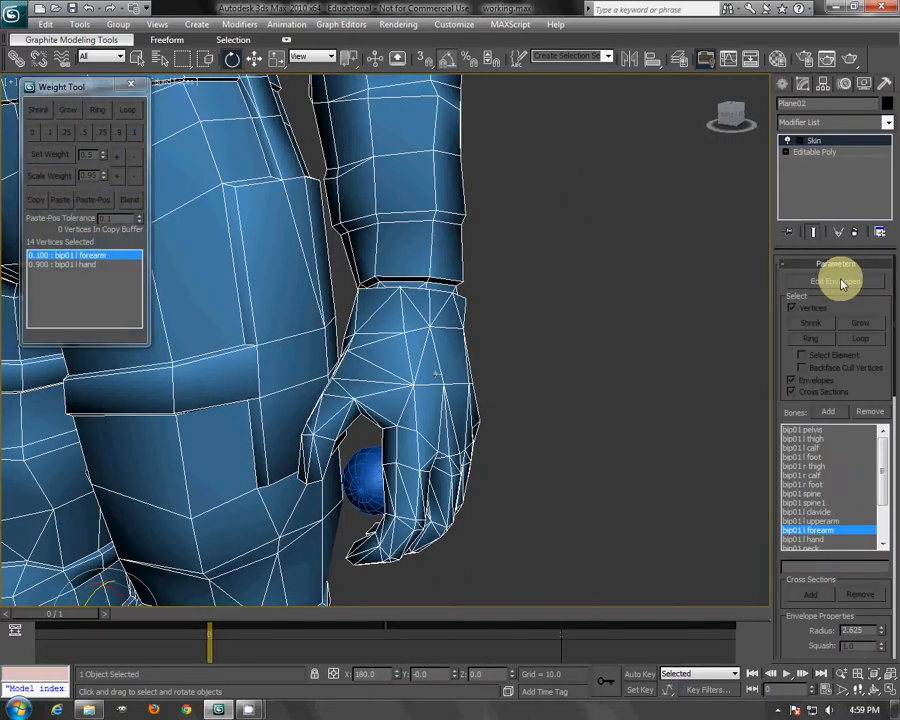
{"action": "left_click", "coordinate": [842, 284]}
Step: Select the ring of vertices around the base of the neck and give them a bip01 neck weight of 0.5
{"action": "scroll", "coordinate": [588, 255], "scroll_direction": "down", "scroll_amount": 5}
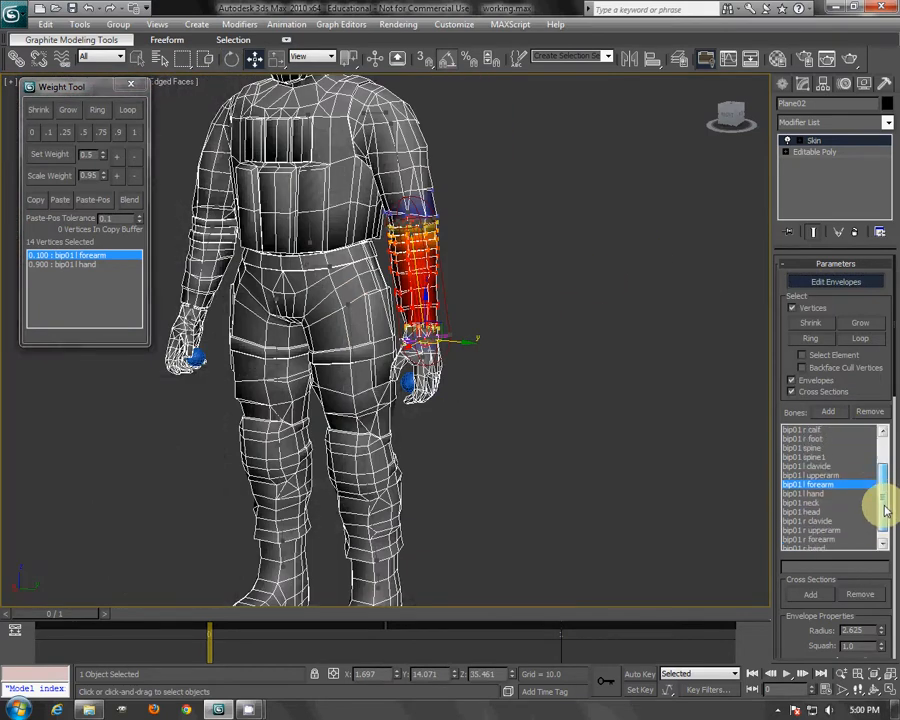
{"action": "left_click", "coordinate": [808, 493]}
{"action": "middle_click_drag", "start_coordinate": [570, 360], "coordinate": [512, 190], "text": "alt"}
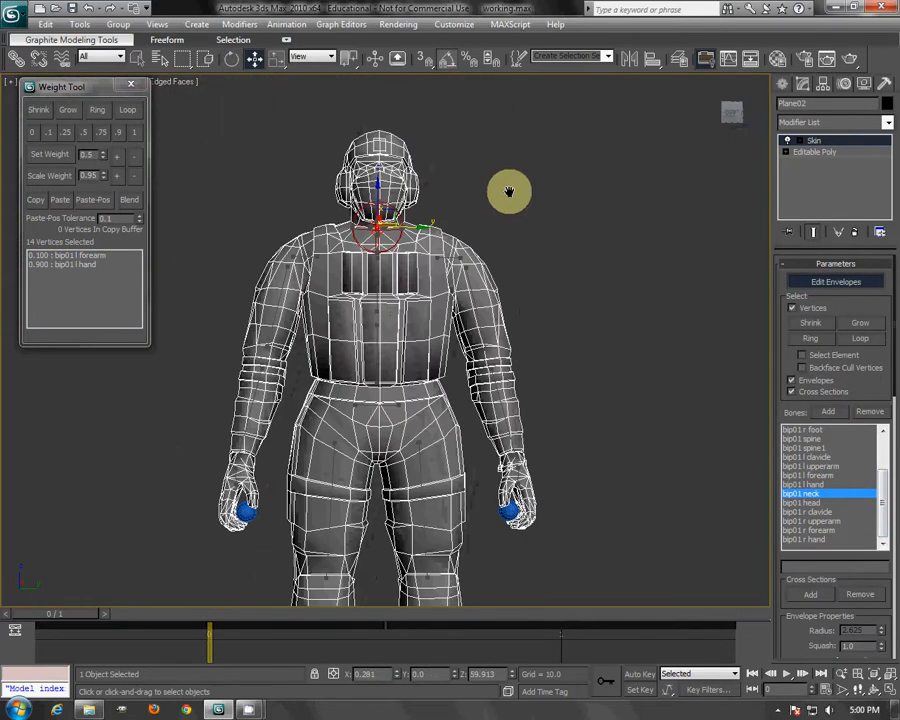
{"action": "scroll", "coordinate": [472, 293], "scroll_direction": "up", "scroll_amount": 5}
{"action": "middle_click_drag", "start_coordinate": [472, 293], "coordinate": [326, 373], "text": "alt"}
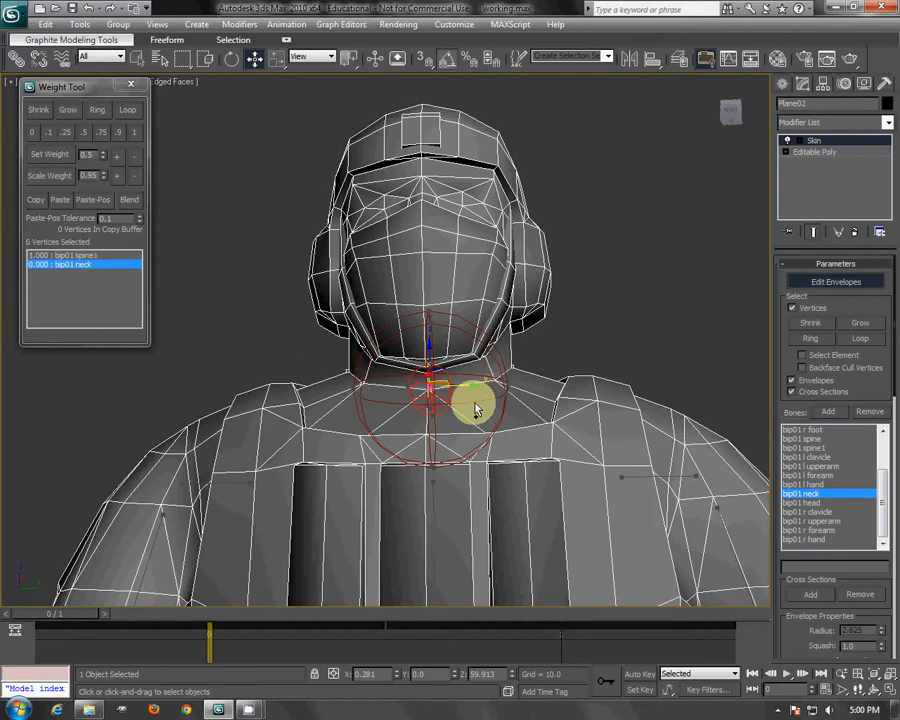
{"action": "middle_click_drag", "start_coordinate": [449, 393], "coordinate": [259, 327], "text": "alt"}
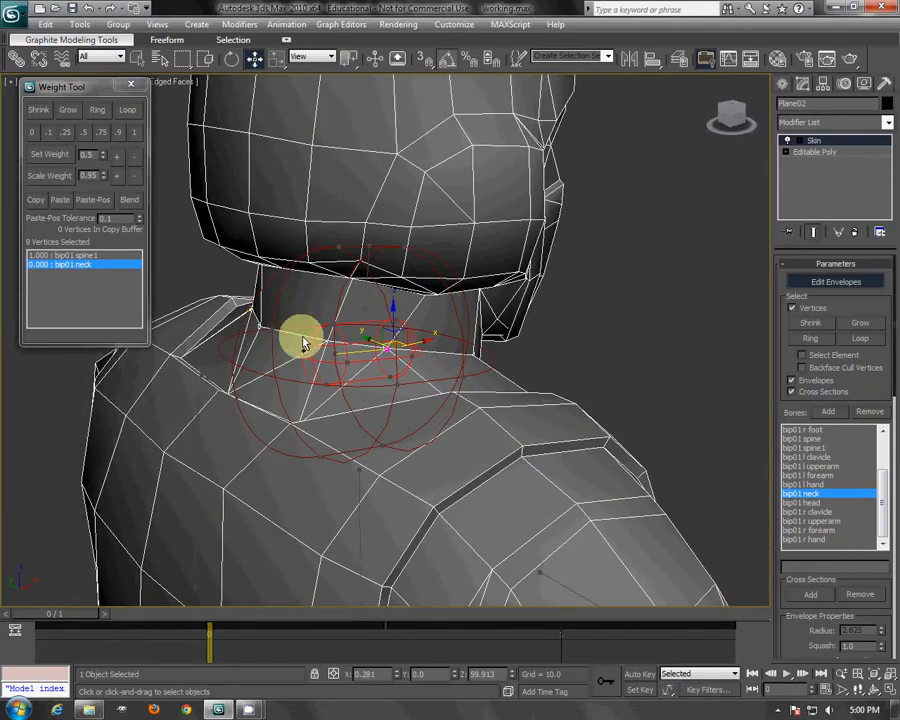
{"action": "middle_click_drag", "start_coordinate": [348, 344], "coordinate": [432, 311], "text": "alt"}
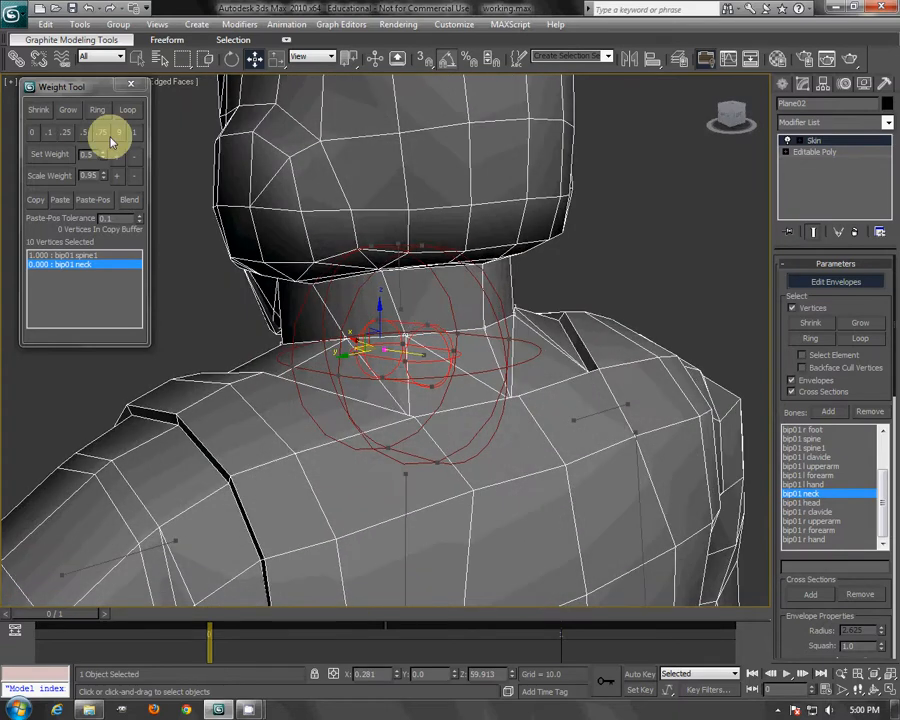
{"action": "left_click", "coordinate": [83, 132]}
Step: On the same neck-base vertices, set the bip01 head weight to 0.5, followed by the bip01 neck weight to 0.5
{"action": "mouse_move", "coordinate": [296, 242]}
{"action": "middle_mouse_down", "text": "alt"}
{"action": "mouse_move", "coordinate": [466, 266]}
{"action": "mouse_move", "coordinate": [550, 342]}
{"action": "middle_mouse_up", "text": "alt"}
{"action": "left_click", "coordinate": [818, 503]}
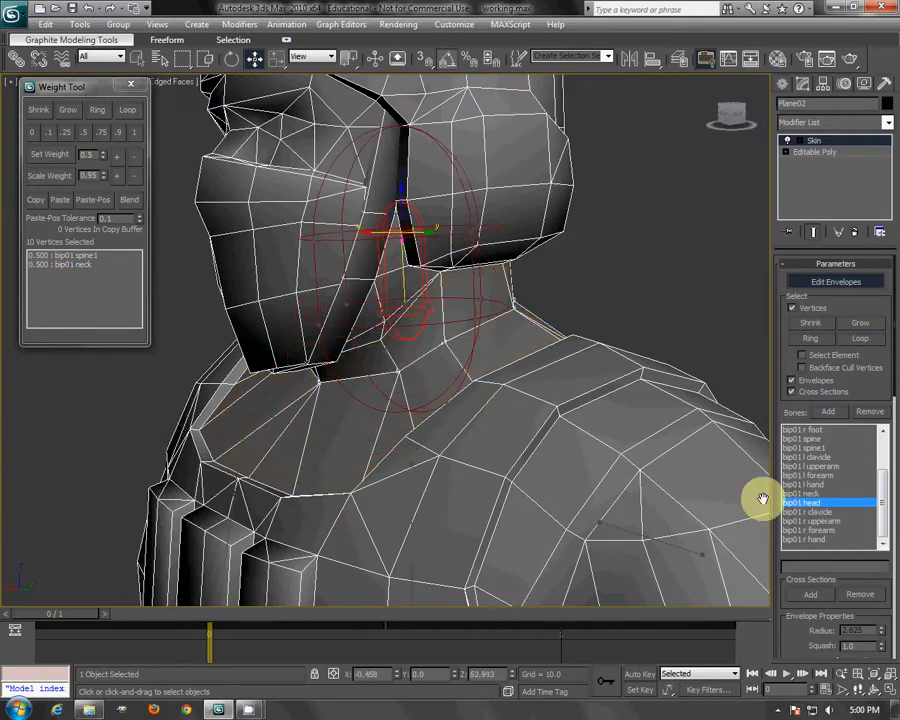
{"action": "left_click", "coordinate": [83, 132]}
{"action": "middle_click_drag", "start_coordinate": [165, 185], "coordinate": [313, 233], "text": "alt"}
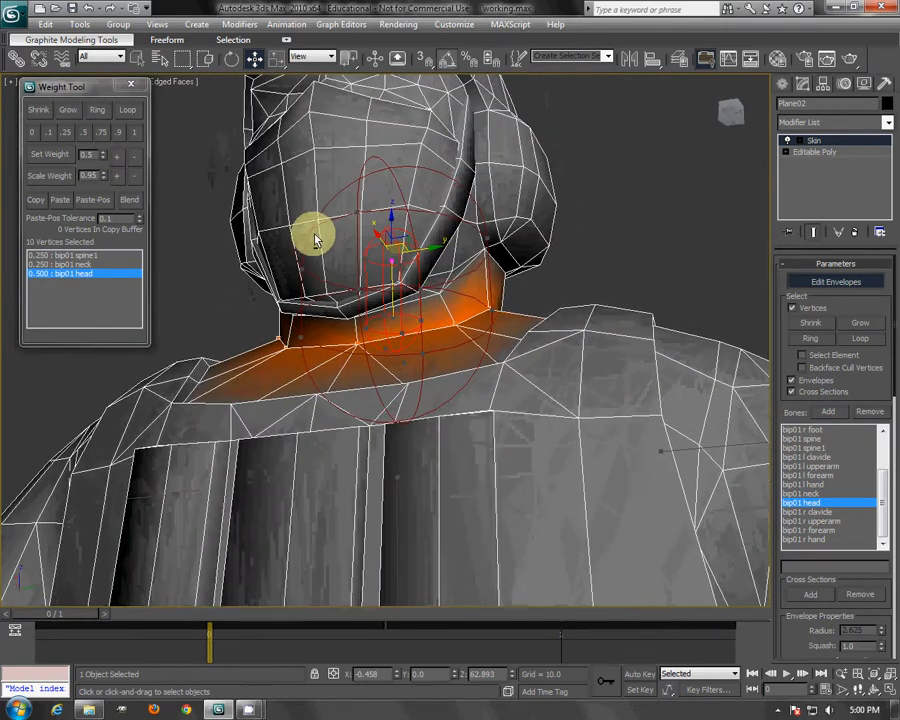
{"action": "left_click", "coordinate": [815, 493]}
{"action": "left_click", "coordinate": [83, 132]}
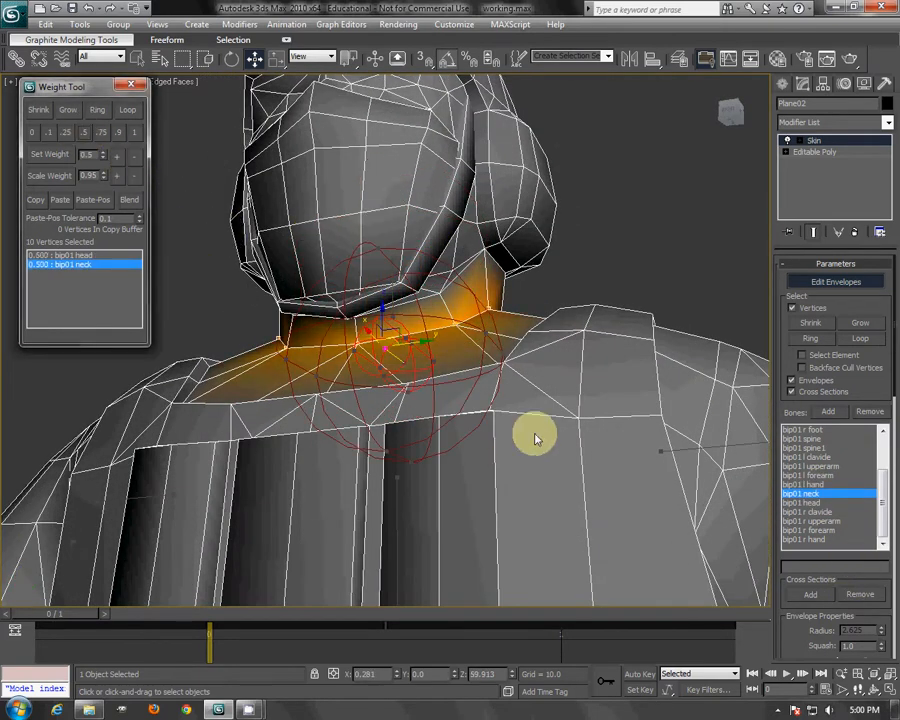
Step: Select all vertices of the head and helmet, including any missed ones, and give them a bip01 head weight of 1
{"action": "left_click", "coordinate": [828, 504]}
{"action": "middle_click_drag", "start_coordinate": [658, 418], "coordinate": [511, 233], "text": "alt"}
{"action": "scroll", "coordinate": [428, 211], "scroll_direction": "down", "scroll_amount": 4}
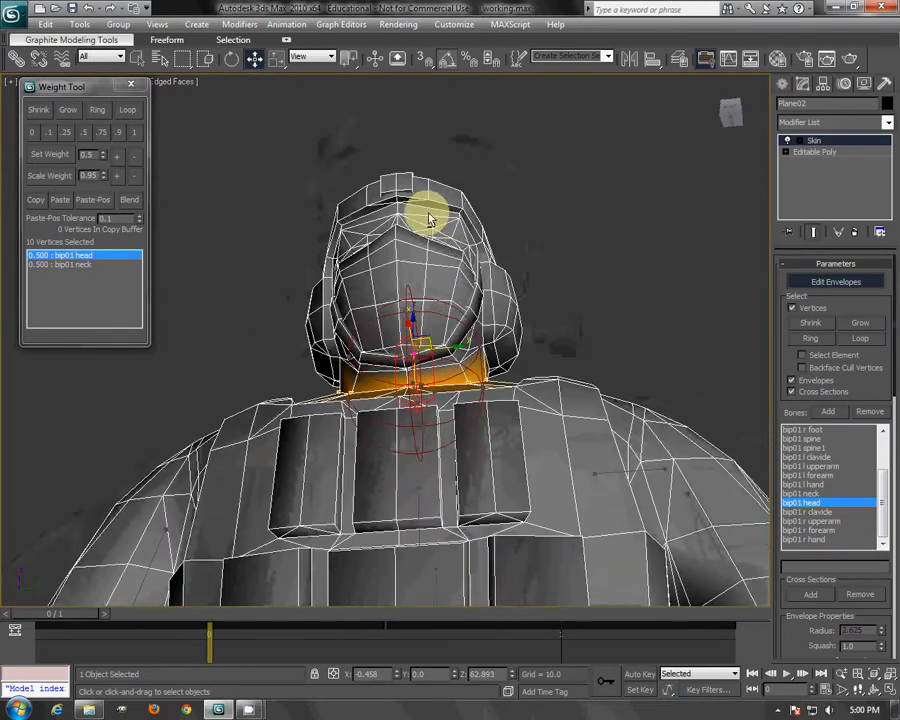
{"action": "middle_click_drag", "start_coordinate": [553, 380], "coordinate": [286, 186], "text": "alt"}
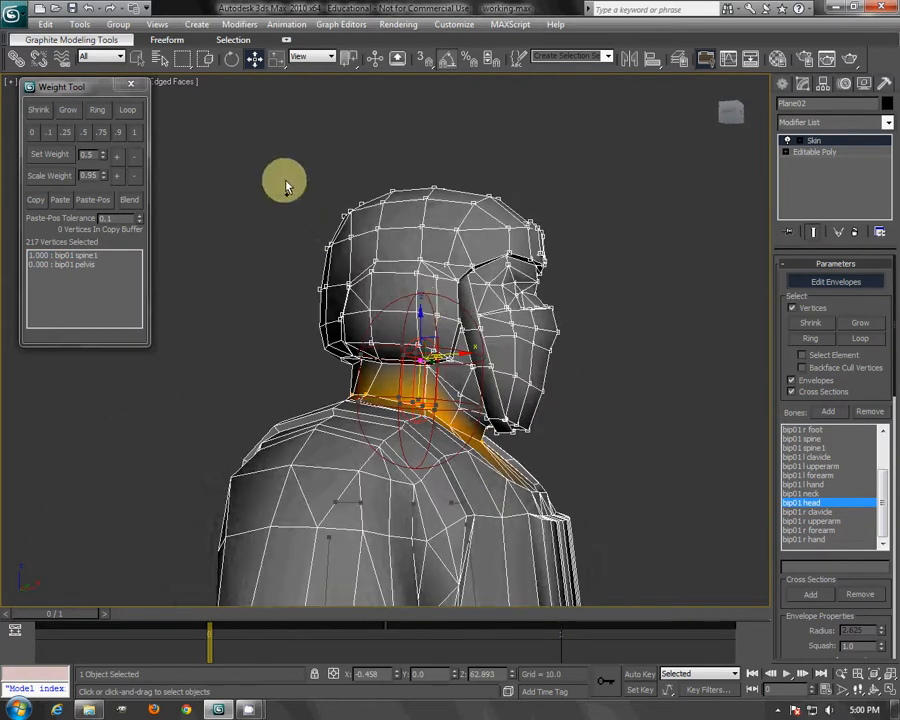
{"action": "left_click", "coordinate": [136, 138]}
{"action": "middle_click_drag", "start_coordinate": [250, 240], "coordinate": [368, 245], "text": "alt"}
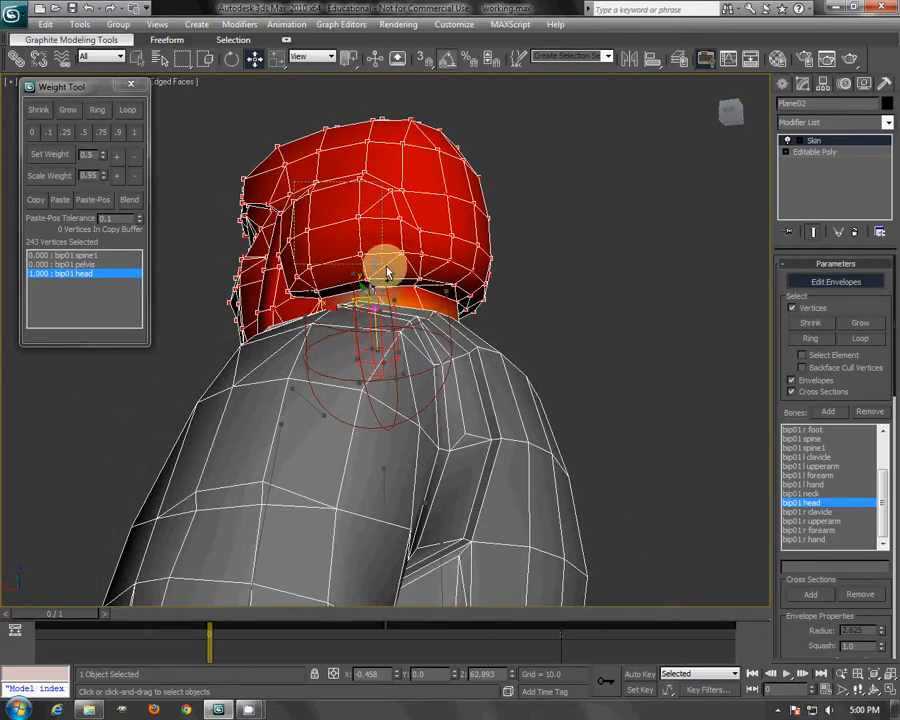
{"action": "middle_click_drag", "start_coordinate": [428, 257], "coordinate": [498, 256], "text": "alt"}
{"action": "scroll", "coordinate": [422, 286], "scroll_direction": "down", "scroll_amount": 5}
{"action": "middle_click_drag", "start_coordinate": [498, 256], "coordinate": [413, 206], "text": "alt"}
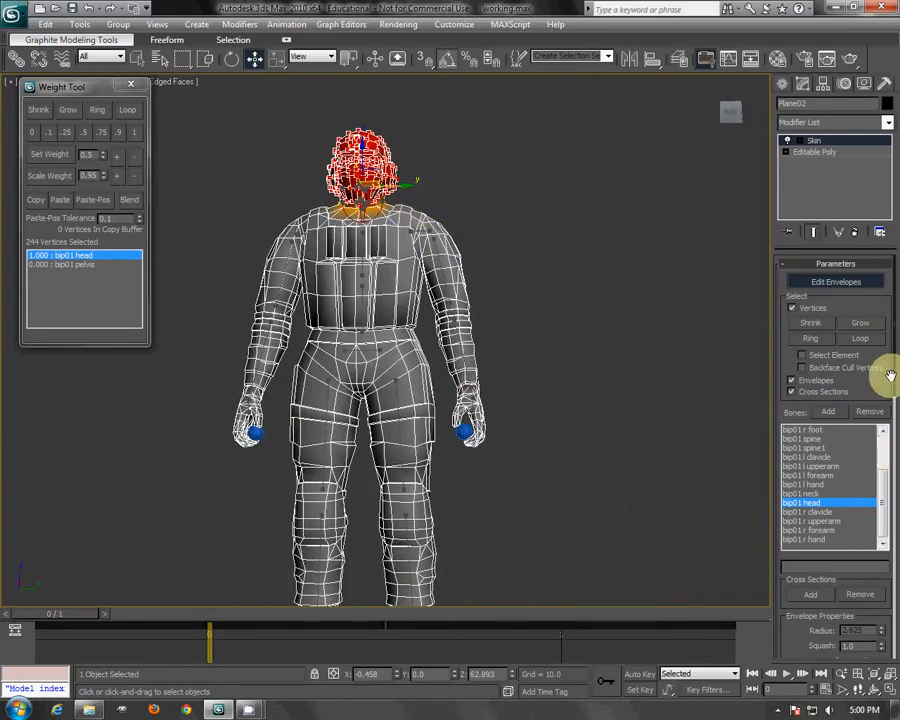
Step: Turn on the Skin mirror mode with mirror plane Y and an offset of 5.48, centring the plane on the body
{"action": "left_click_drag", "start_coordinate": [893, 381], "coordinate": [897, 580]}
{"action": "left_click", "coordinate": [834, 399]}
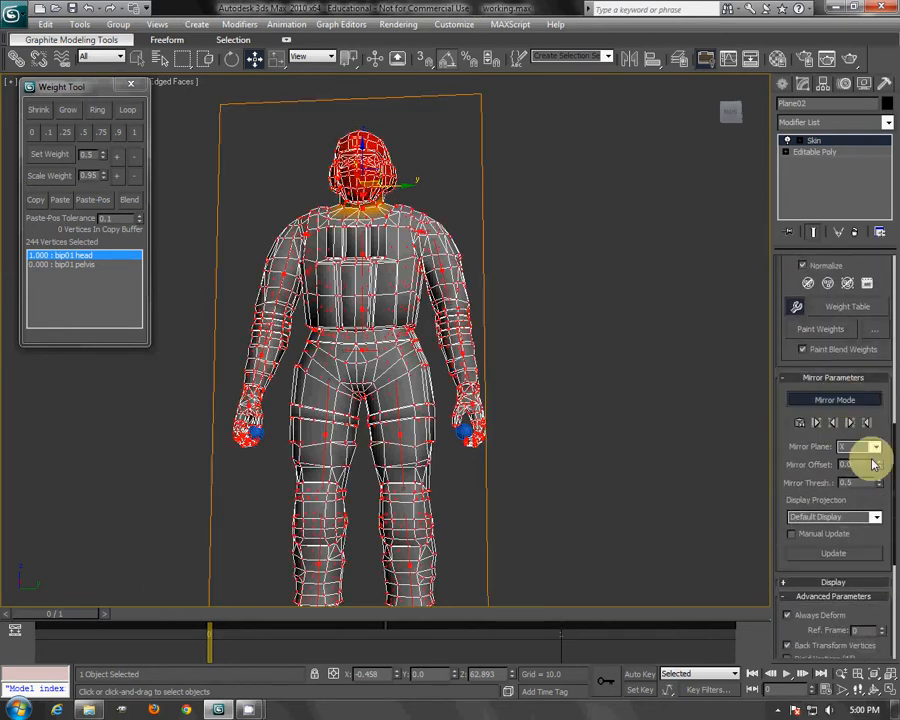
{"action": "left_click", "coordinate": [849, 469]}
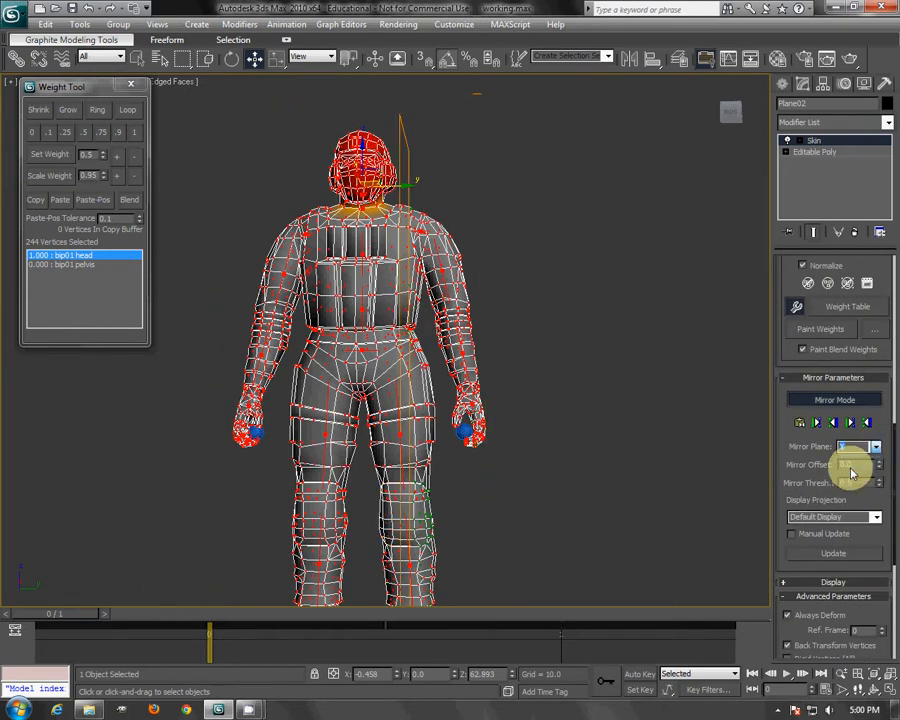
{"action": "middle_click_drag", "start_coordinate": [512, 265], "coordinate": [522, 281]}
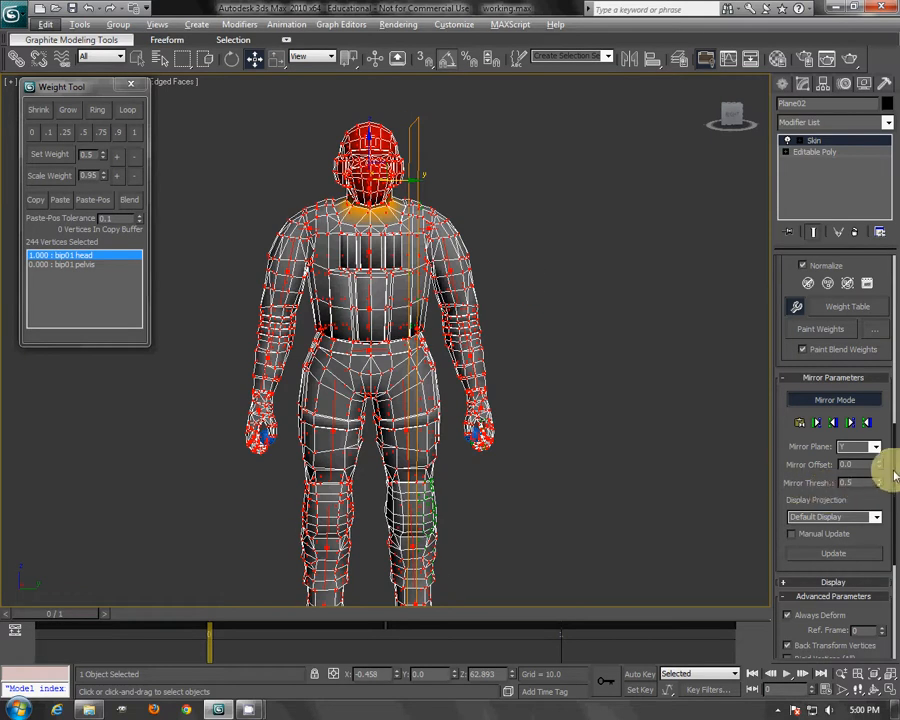
{"action": "left_click_drag", "start_coordinate": [880, 462], "coordinate": [863, 82]}
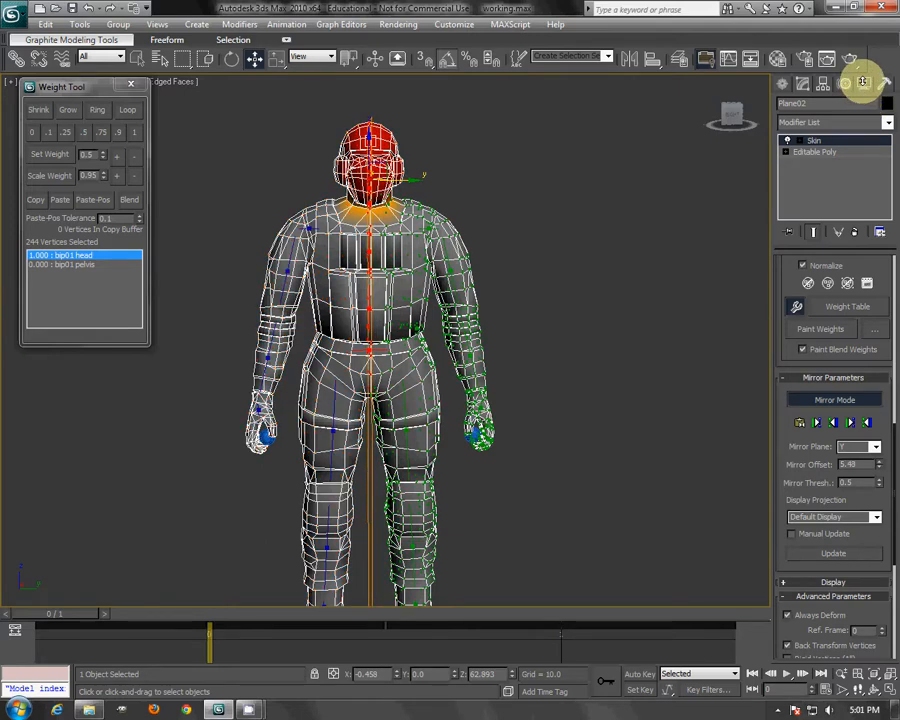
Step: Paste the green-side vertex weights onto the blue side of the body and leave mirror mode
{"action": "mouse_move", "coordinate": [415, 244]}
{"action": "middle_mouse_down"}
{"action": "mouse_move", "coordinate": [448, 123]}
{"action": "mouse_move", "coordinate": [422, 137]}
{"action": "mouse_move", "coordinate": [424, 266]}
{"action": "middle_mouse_up"}
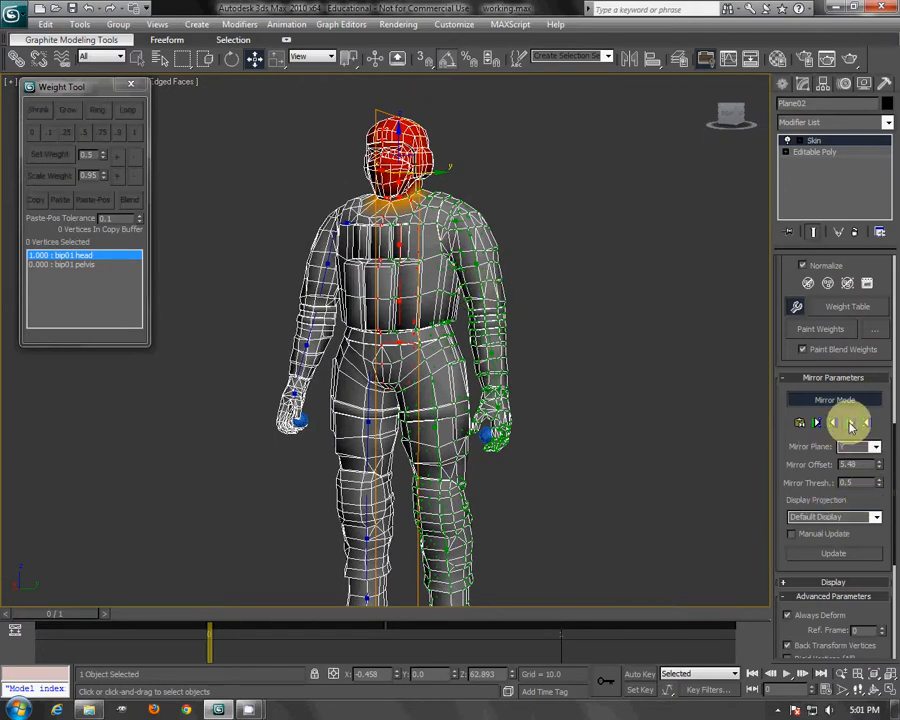
{"action": "left_click", "coordinate": [850, 425]}
{"action": "left_click", "coordinate": [843, 400]}
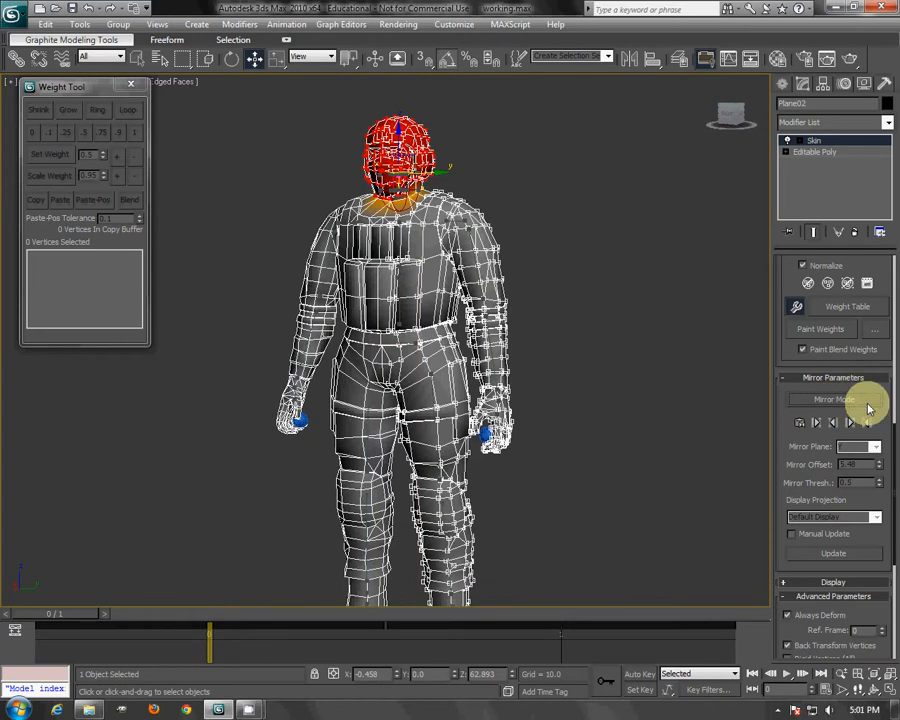
Step: Check the mirrored weights on the right arm by selecting the right clavicle, upper arm, forearm and hand bones in turn
{"action": "left_click_drag", "start_coordinate": [895, 438], "coordinate": [889, 281]}
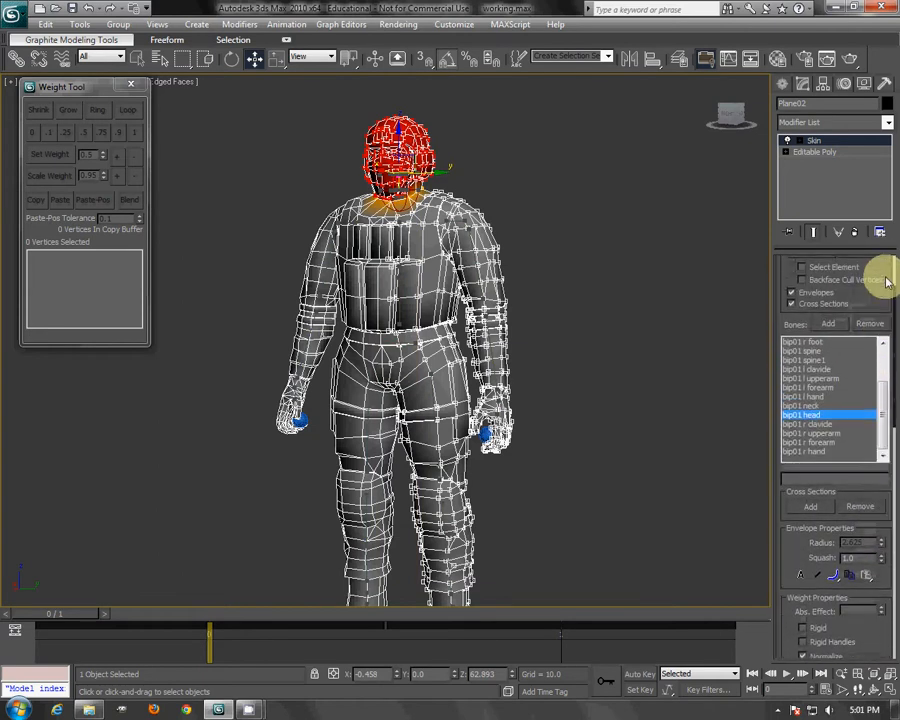
{"action": "left_click", "coordinate": [822, 425]}
{"action": "mouse_move", "coordinate": [322, 245]}
{"action": "middle_mouse_down"}
{"action": "mouse_move", "coordinate": [374, 315]}
{"action": "mouse_move", "coordinate": [422, 325]}
{"action": "mouse_move", "coordinate": [478, 368]}
{"action": "mouse_move", "coordinate": [305, 245]}
{"action": "middle_mouse_up"}
{"action": "scroll", "coordinate": [478, 368], "scroll_direction": "up", "scroll_amount": 5}
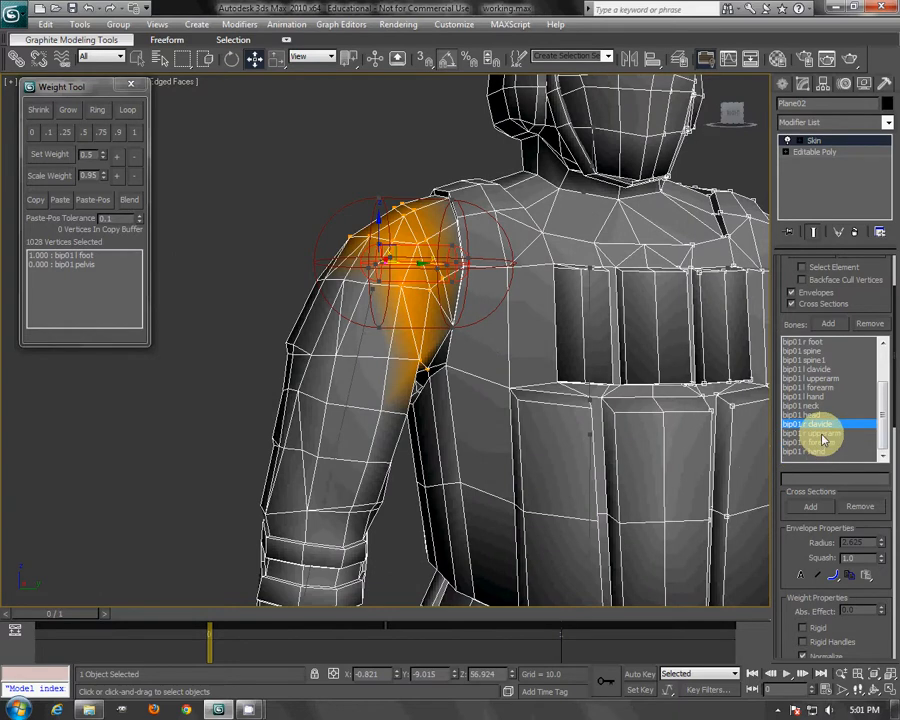
{"action": "left_click", "coordinate": [822, 433]}
{"action": "middle_click_drag", "start_coordinate": [321, 446], "coordinate": [348, 295]}
{"action": "left_click", "coordinate": [815, 442]}
{"action": "middle_click_drag", "start_coordinate": [446, 464], "coordinate": [420, 302]}
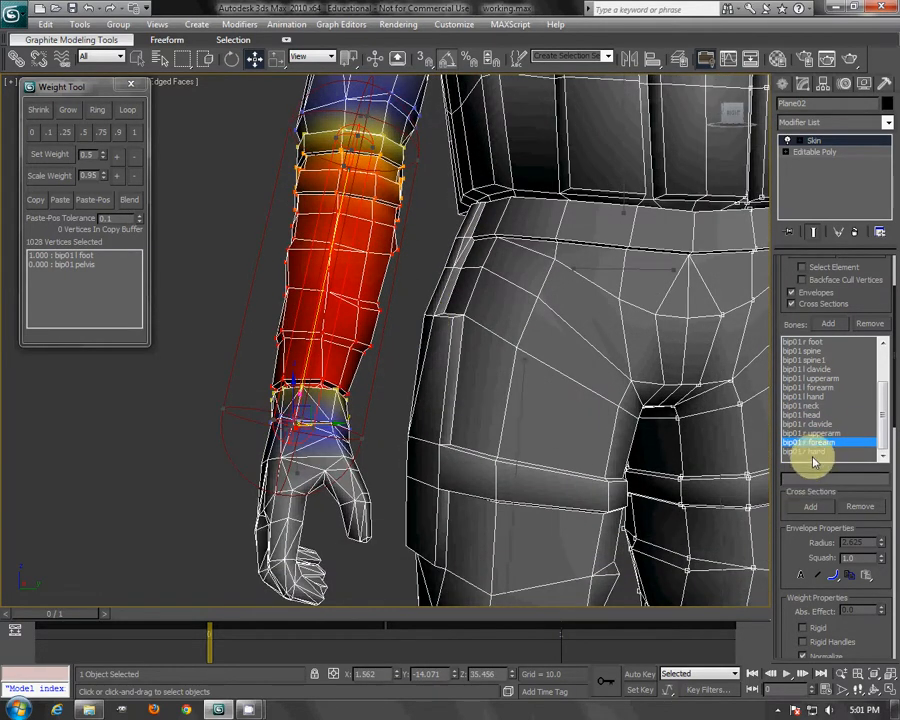
{"action": "left_click", "coordinate": [815, 452]}
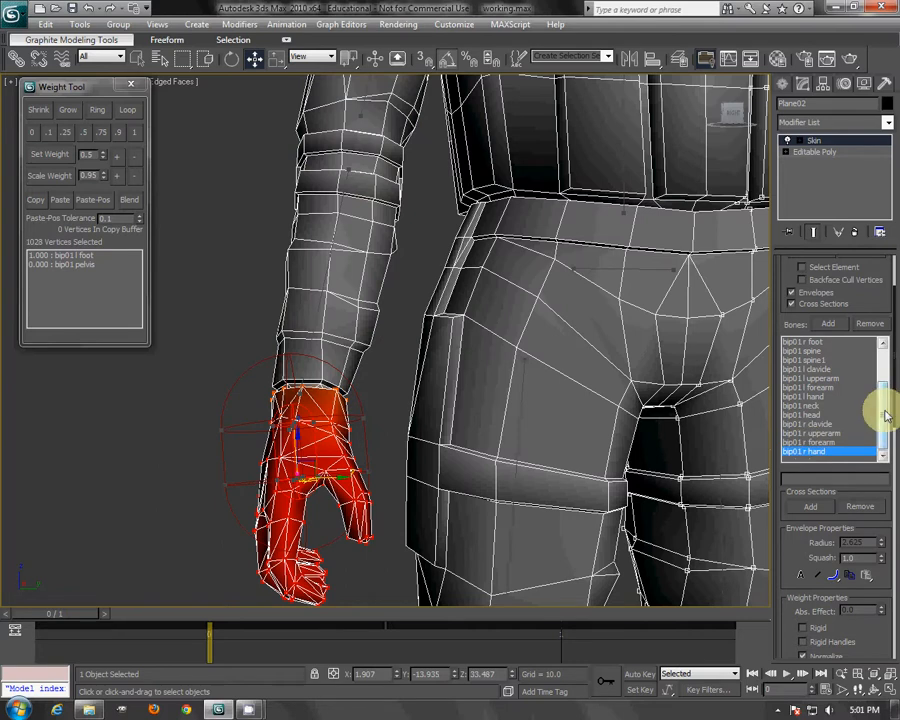
Step: Check the mirrored weights on the right leg by selecting the right foot, calf and thigh bones in turn
{"action": "left_click_drag", "start_coordinate": [885, 415], "coordinate": [878, 364]}
{"action": "left_click", "coordinate": [806, 396]}
{"action": "scroll", "coordinate": [560, 500], "scroll_direction": "down", "scroll_amount": 4}
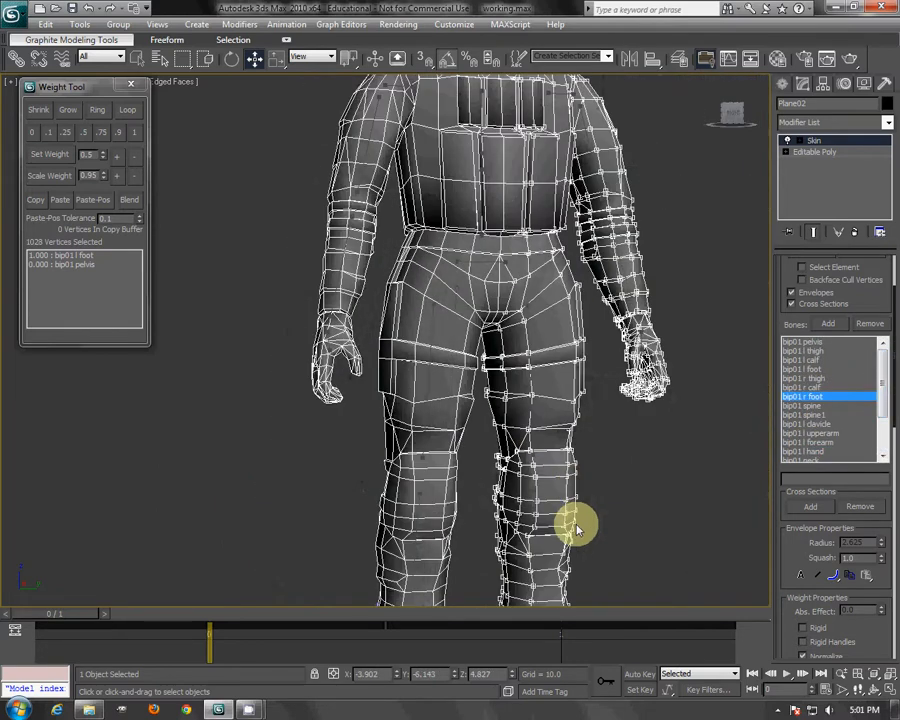
{"action": "middle_click_drag", "start_coordinate": [572, 527], "coordinate": [569, 352]}
{"action": "middle_click_drag", "start_coordinate": [513, 415], "coordinate": [789, 402], "text": "alt"}
{"action": "left_click", "coordinate": [812, 388]}
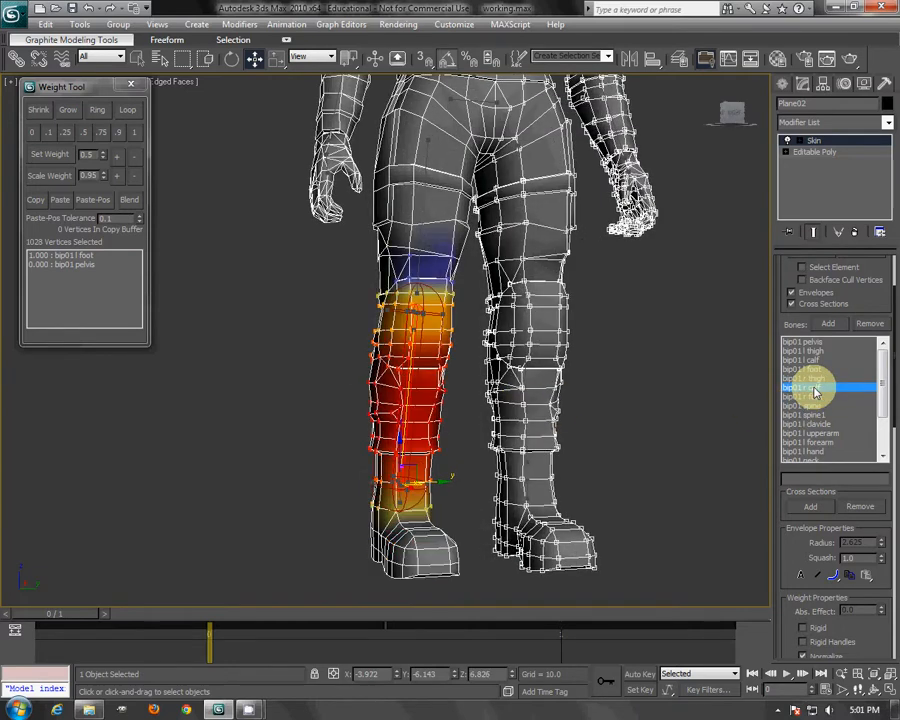
{"action": "middle_click_drag", "start_coordinate": [613, 362], "coordinate": [735, 352], "text": "alt"}
{"action": "left_click", "coordinate": [808, 379]}
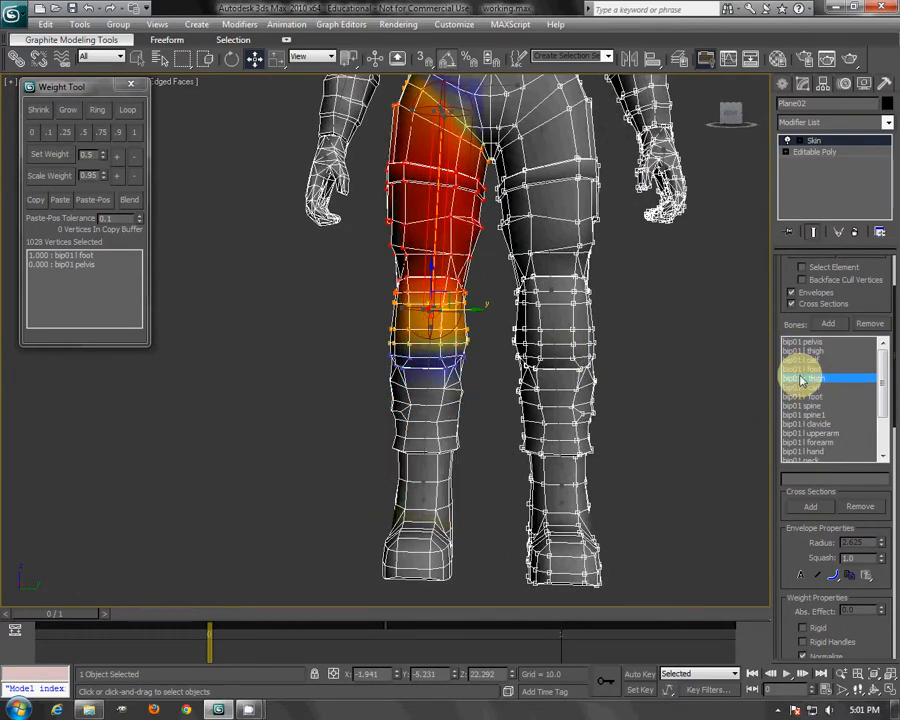
{"action": "middle_click_drag", "start_coordinate": [470, 226], "coordinate": [470, 374]}
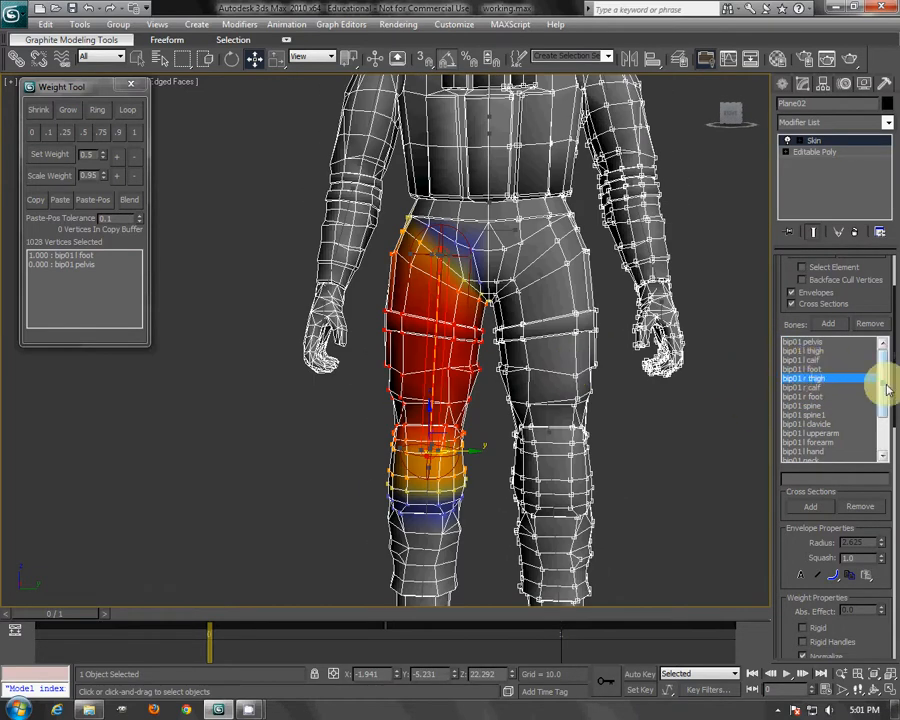
Step: Leave envelope editing and turn off the edged-faces display so the soldier shows as smooth shading only
{"action": "middle_click_drag", "start_coordinate": [412, 170], "coordinate": [723, 195]}
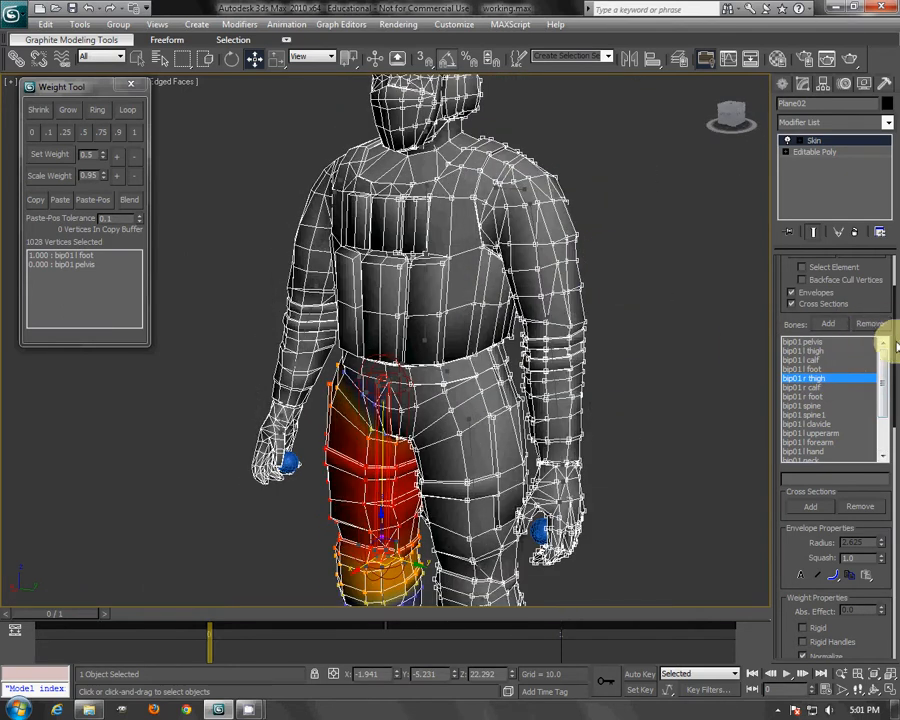
{"action": "scroll", "coordinate": [866, 281], "scroll_direction": "up", "scroll_amount": 3}
{"action": "left_click", "coordinate": [836, 282]}
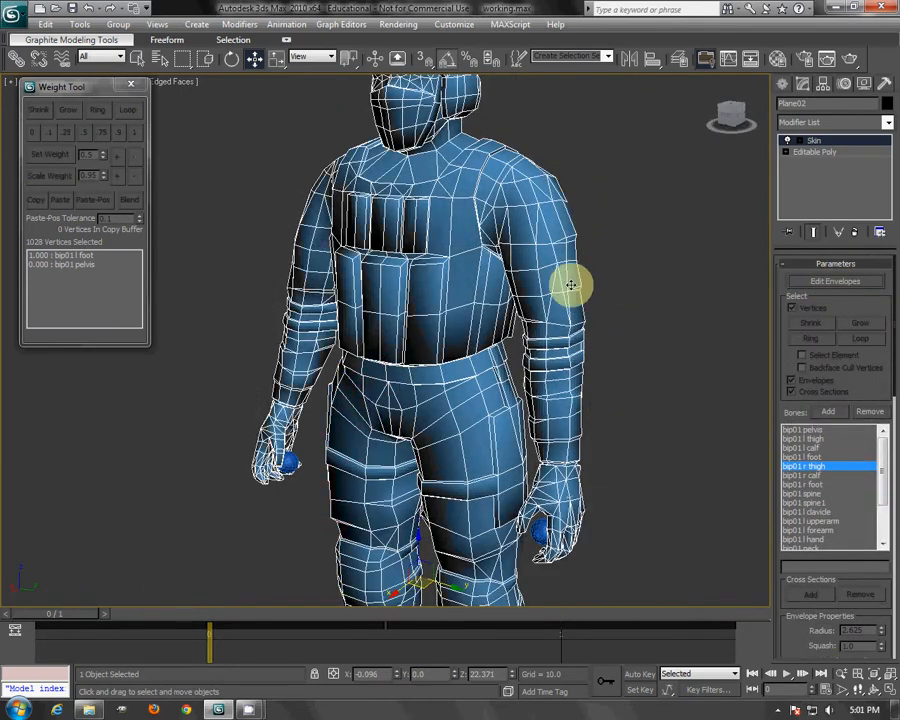
{"action": "middle_click_drag", "start_coordinate": [566, 282], "coordinate": [537, 253]}
{"action": "middle_click_drag", "start_coordinate": [592, 254], "coordinate": [590, 258]}
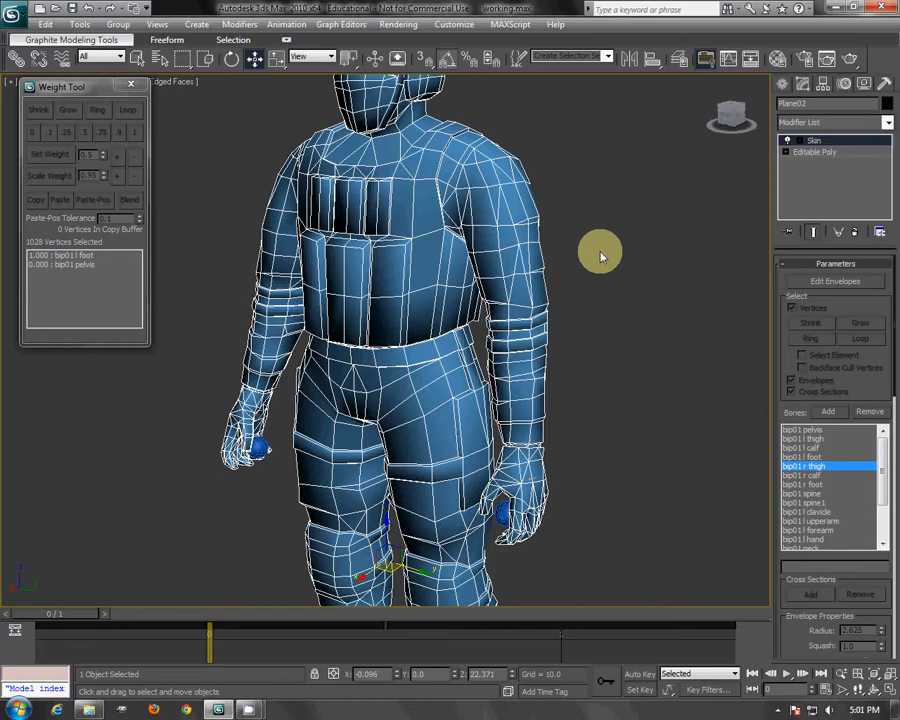
{"action": "key", "text": "F4"}
{"action": "scroll", "coordinate": [615, 285], "scroll_direction": "up", "scroll_amount": 2}
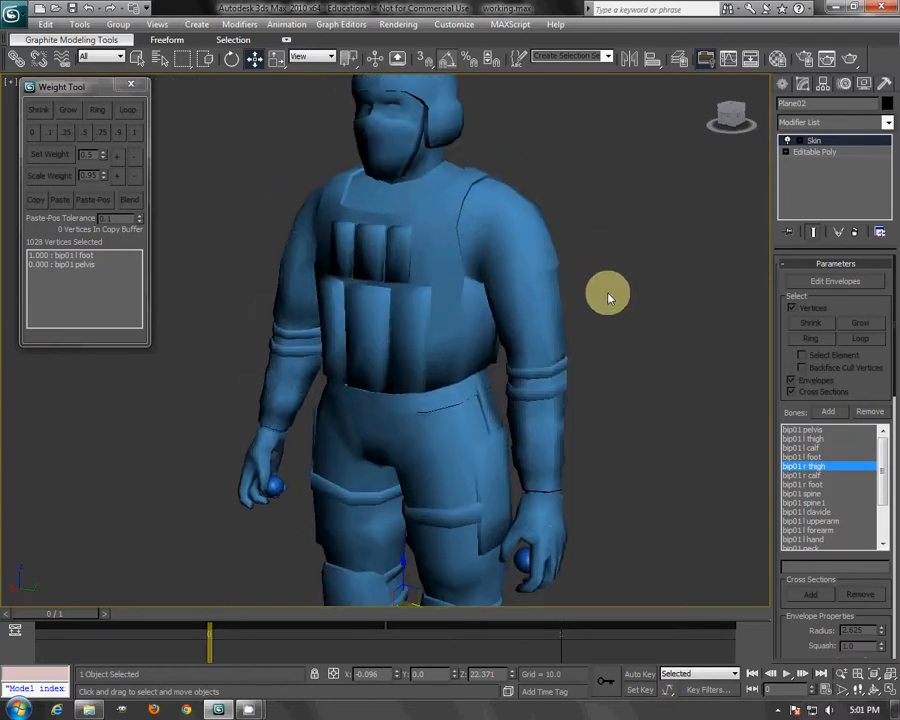
Step: Freeze the body mesh and try to select the leg bones with a selection window
{"action": "right_click", "coordinate": [603, 288]}
{"action": "left_click", "coordinate": [641, 204]}
{"action": "middle_click_drag", "start_coordinate": [562, 287], "coordinate": [452, 323], "text": "alt"}
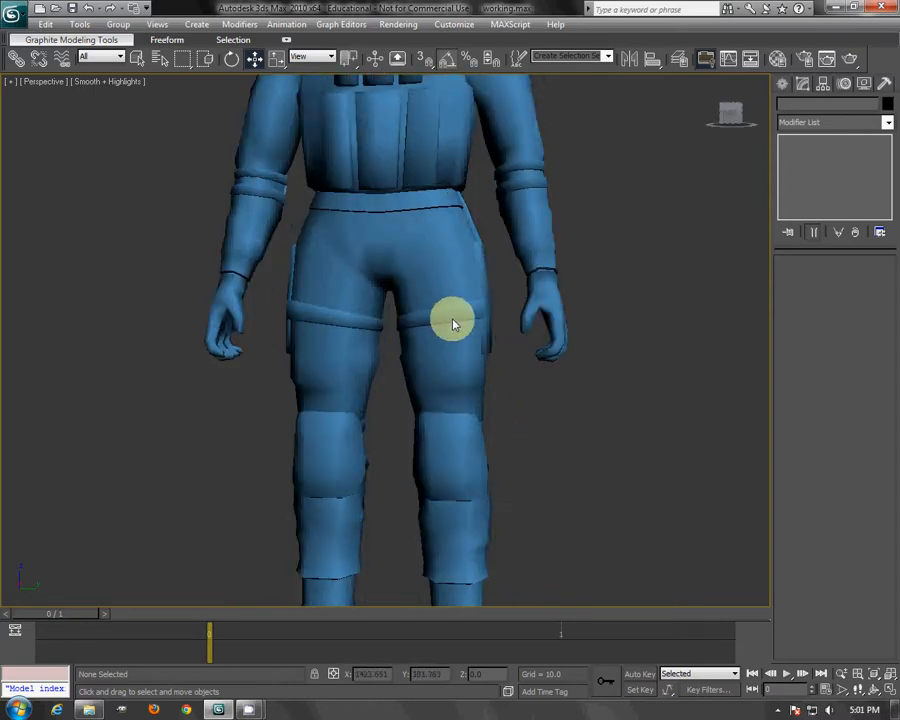
{"action": "left_click_drag", "start_coordinate": [569, 382], "coordinate": [330, 540]}
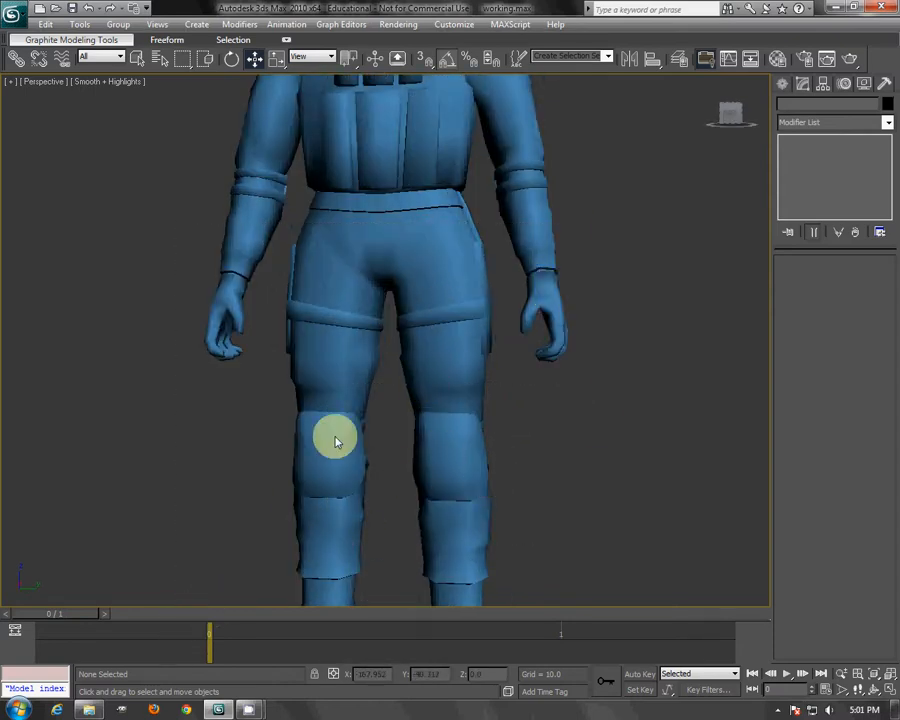
Step: Unfreeze all objects, reselect the body mesh and freeze it again
{"action": "right_click", "coordinate": [453, 330]}
{"action": "left_click", "coordinate": [487, 229]}
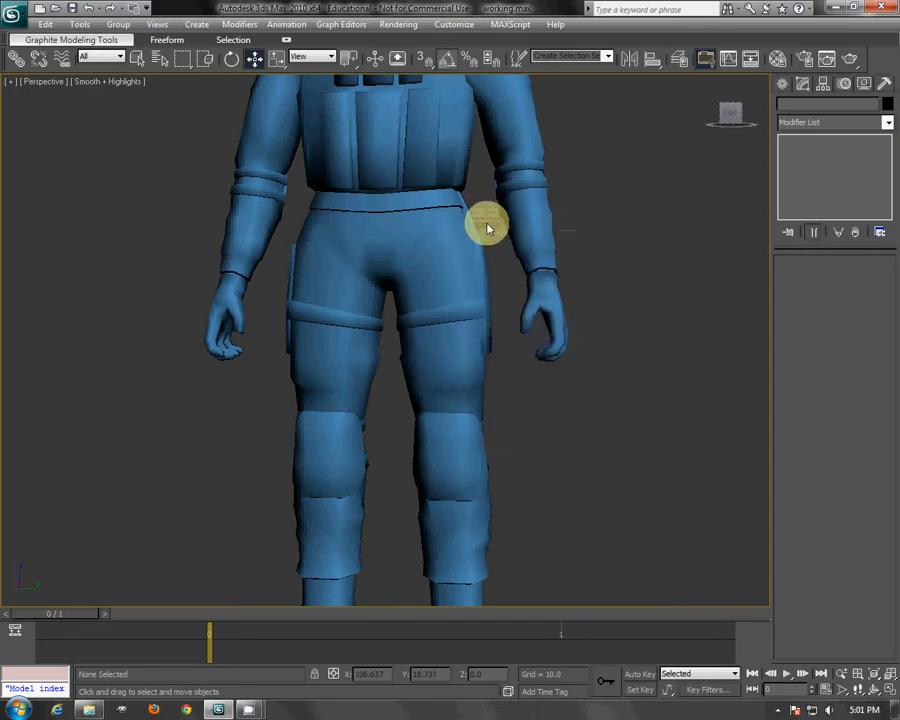
{"action": "left_click", "coordinate": [434, 263]}
{"action": "right_click", "coordinate": [545, 270]}
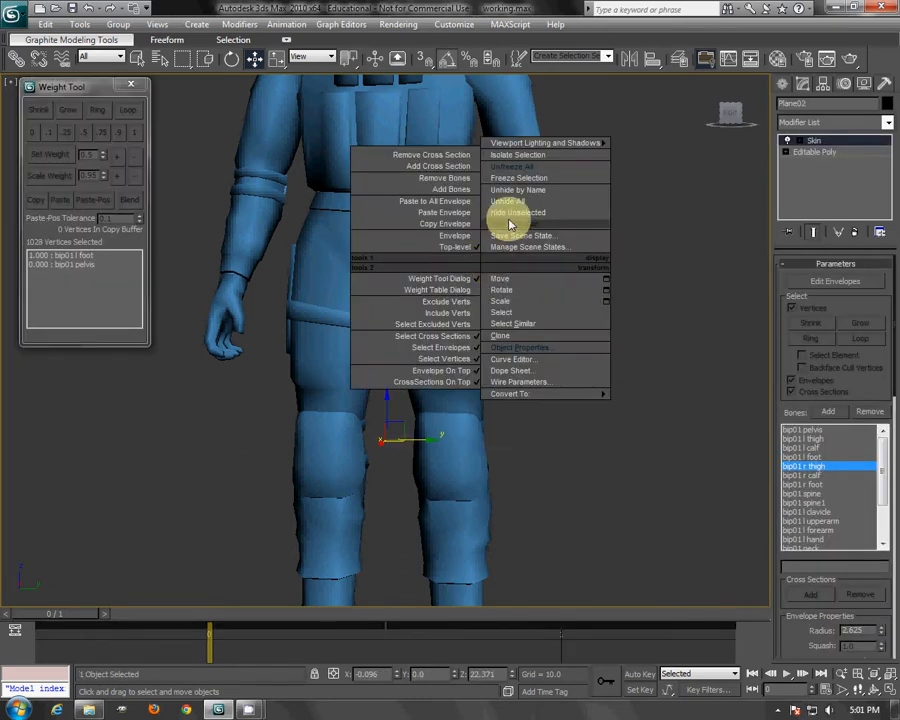
{"action": "left_click", "coordinate": [508, 170]}
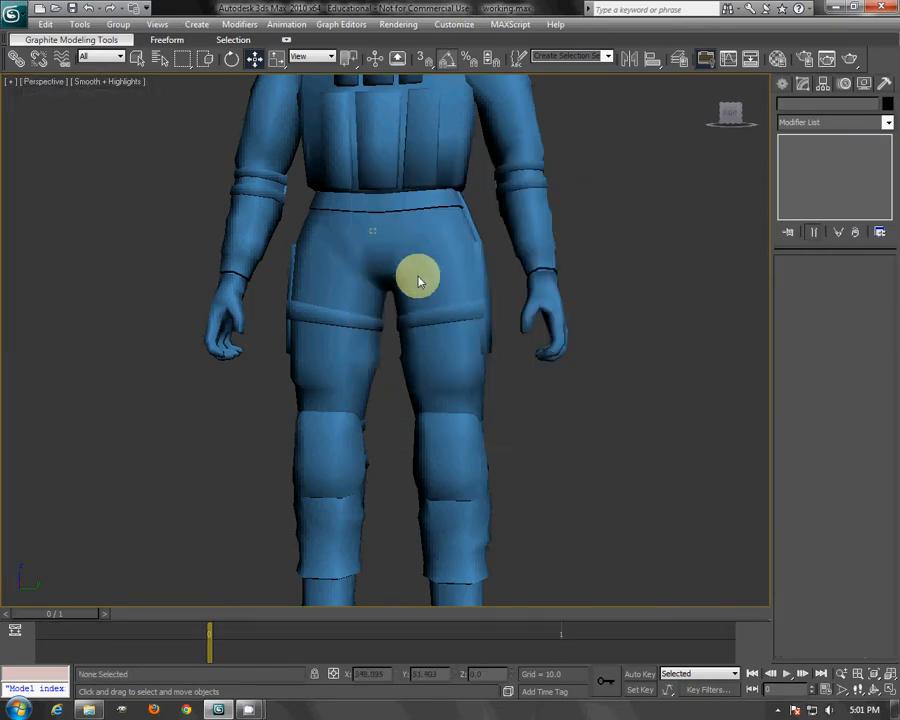
Step: Activate the Rotate tool, clear the object selection and go to frame 1
{"action": "middle_click_drag", "start_coordinate": [436, 378], "coordinate": [338, 297], "text": "alt"}
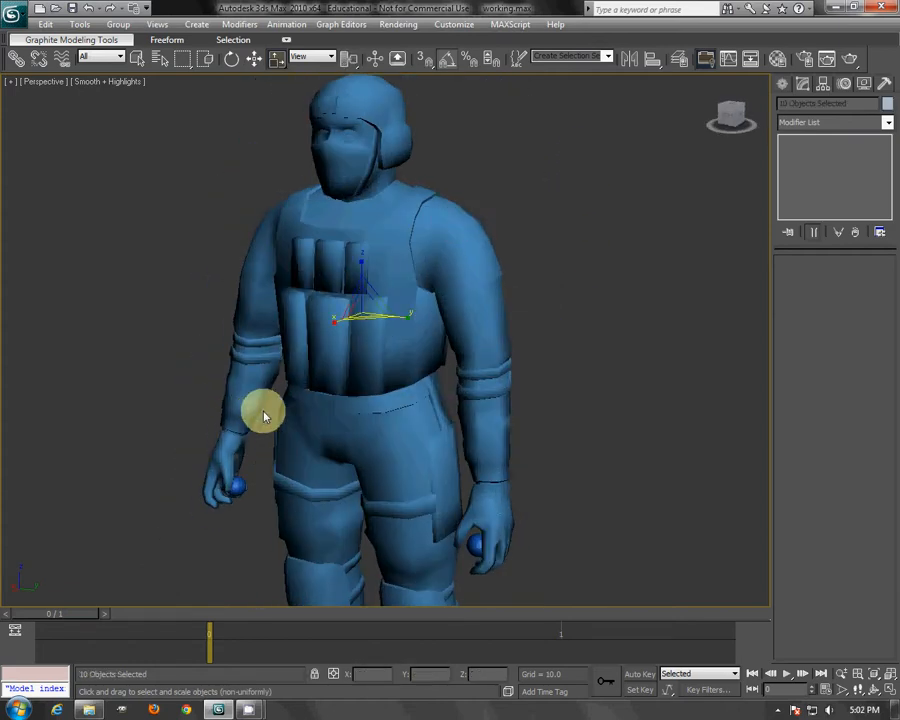
{"action": "left_click", "coordinate": [231, 58]}
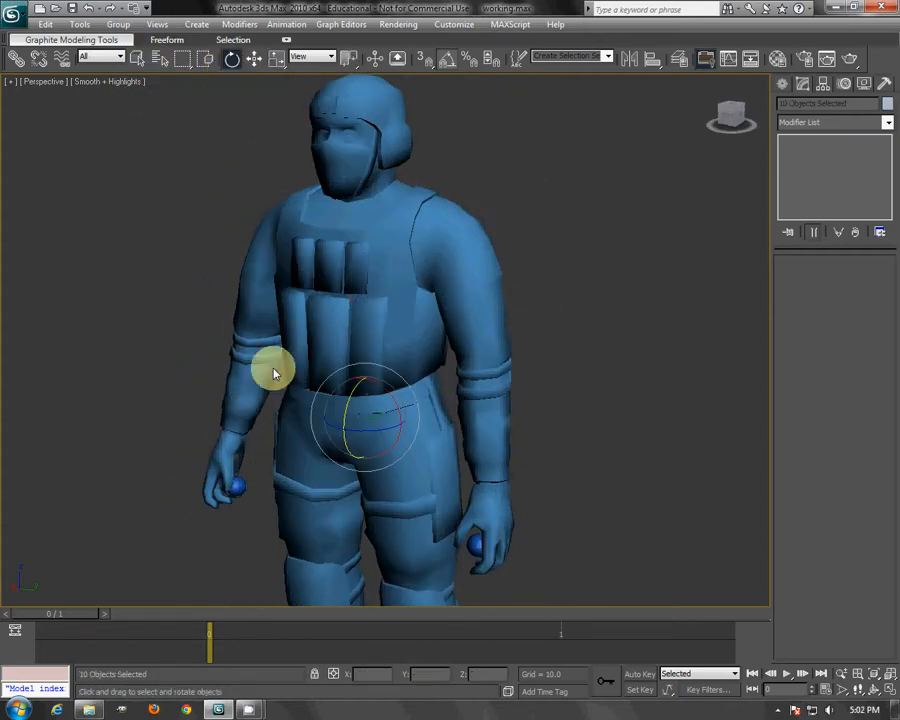
{"action": "key", "text": "ctrl+d"}
{"action": "middle_click_drag", "start_coordinate": [453, 489], "coordinate": [485, 336]}
{"action": "mouse_move", "coordinate": [438, 372]}
{"action": "middle_mouse_down", "text": "alt"}
{"action": "mouse_move", "coordinate": [460, 344]}
{"action": "mouse_move", "coordinate": [444, 380]}
{"action": "middle_mouse_up", "text": "alt"}
{"action": "key", "text": "period"}
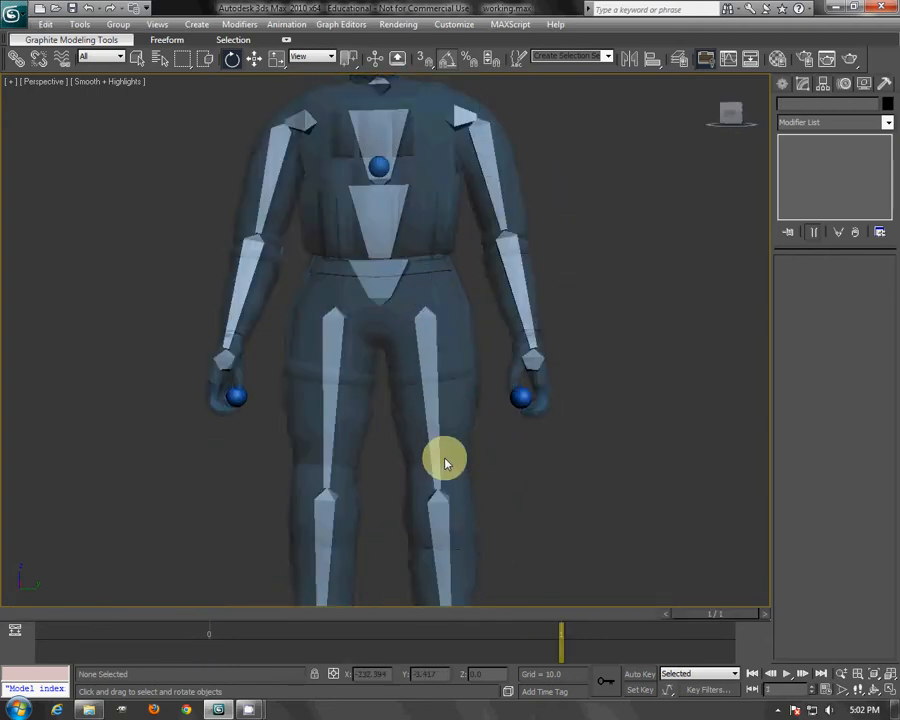
{"action": "middle_click_drag", "start_coordinate": [463, 456], "coordinate": [464, 366]}
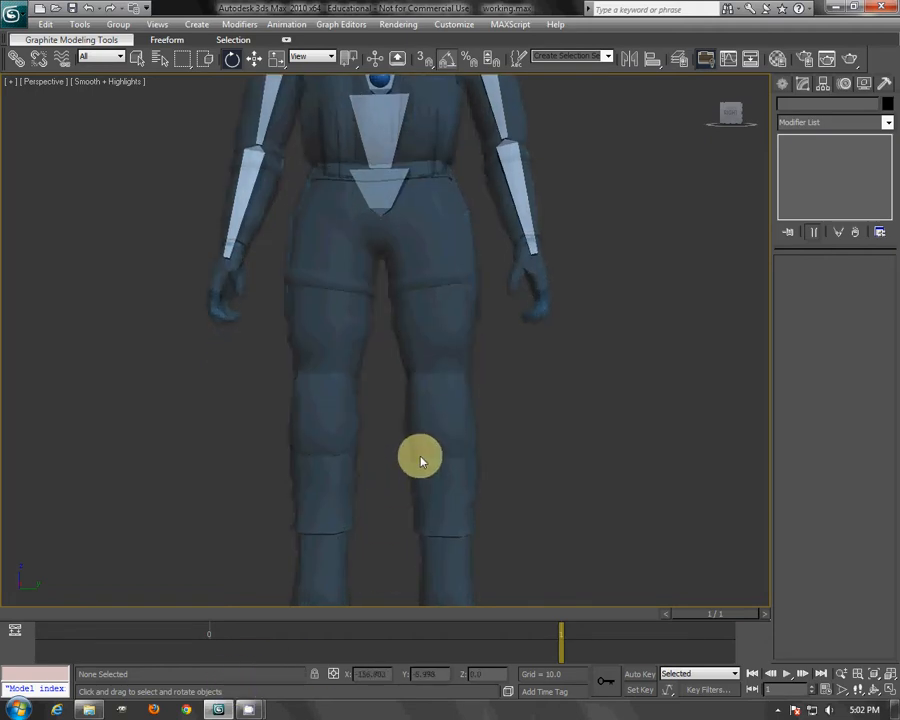
{"action": "middle_click_drag", "start_coordinate": [420, 461], "coordinate": [423, 453], "text": "alt"}
{"action": "middle_click_drag", "start_coordinate": [474, 366], "coordinate": [480, 452]}
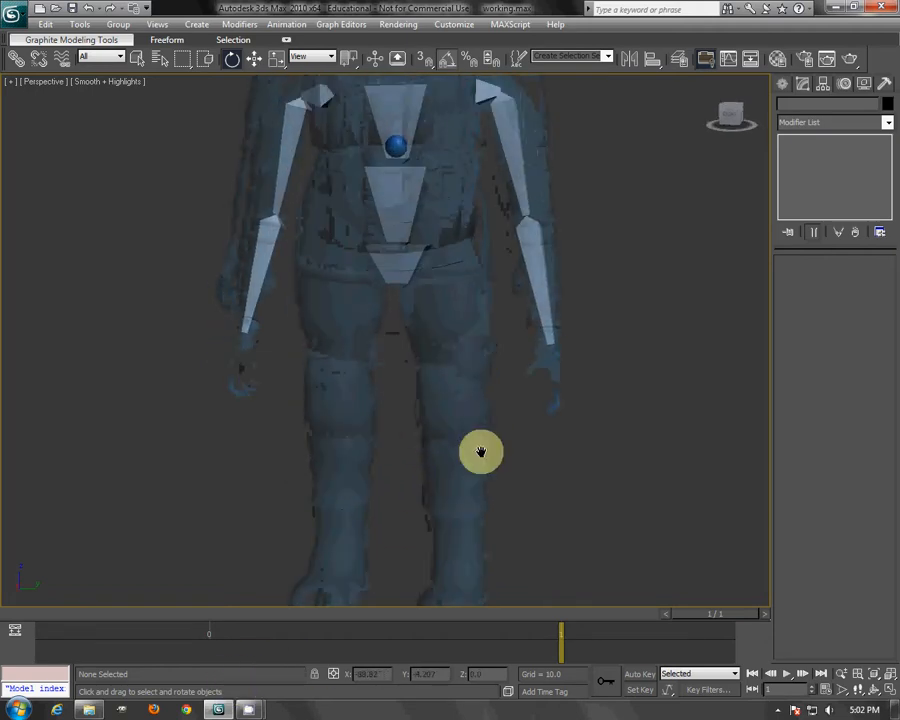
{"action": "middle_click_drag", "start_coordinate": [484, 372], "coordinate": [525, 348], "text": "alt"}
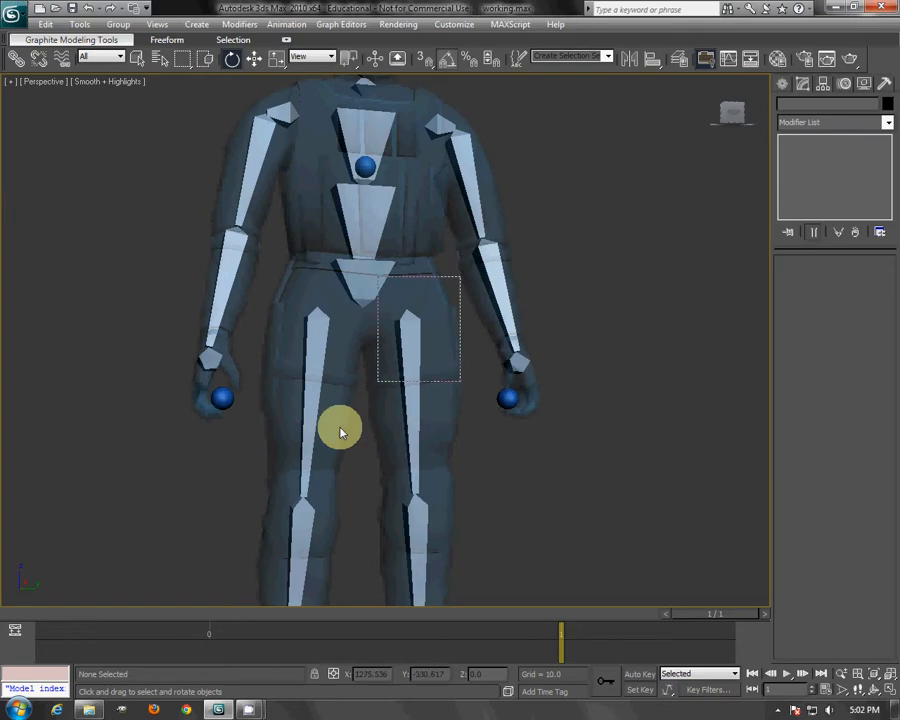
Step: Test the hip deformation by rotating the pelvis bone, and undo the rotation
{"action": "left_click_drag", "start_coordinate": [340, 432], "coordinate": [345, 428]}
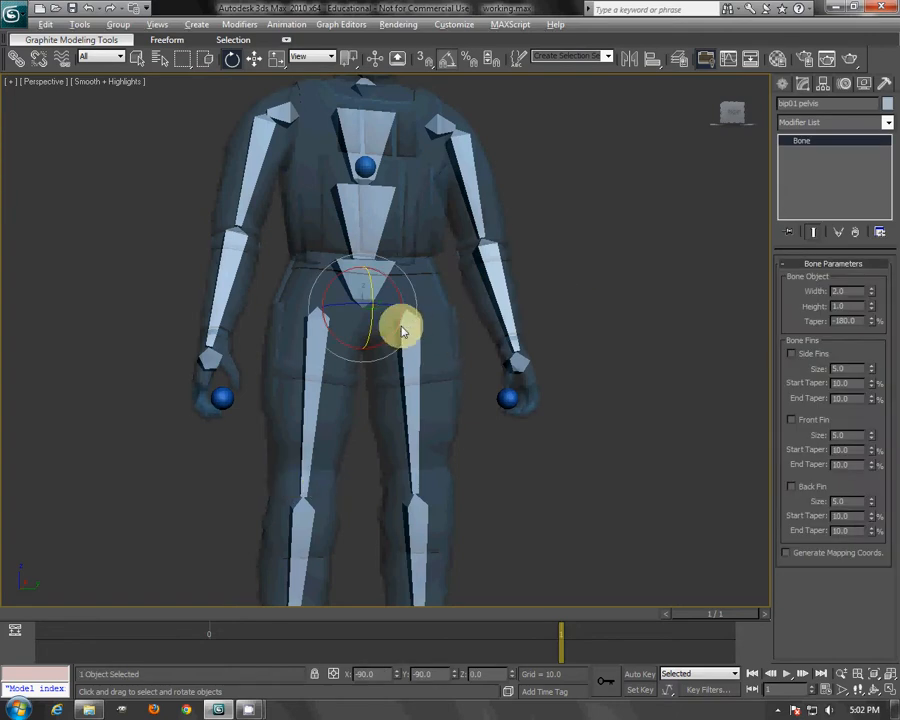
{"action": "middle_click_drag", "start_coordinate": [404, 331], "coordinate": [418, 335], "text": "alt"}
{"action": "left_click_drag", "start_coordinate": [386, 320], "coordinate": [393, 309]}
{"action": "key", "text": "ctrl+z"}
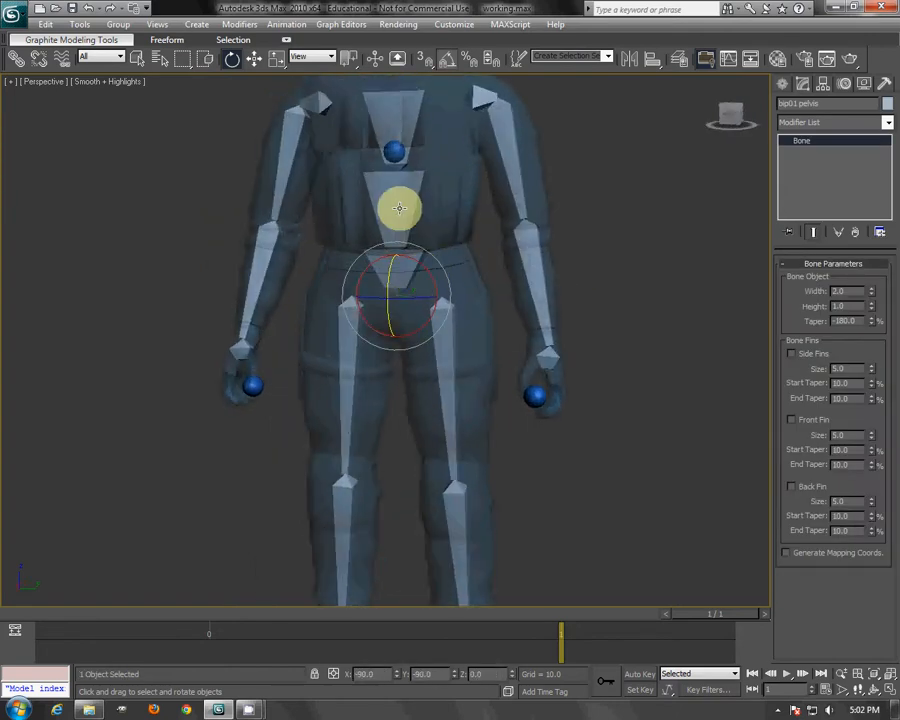
Step: Test the waist deformation at frame 0 by bending and twisting the spine bone, cancelling the twist
{"action": "middle_click_drag", "start_coordinate": [392, 204], "coordinate": [420, 289], "text": "alt"}
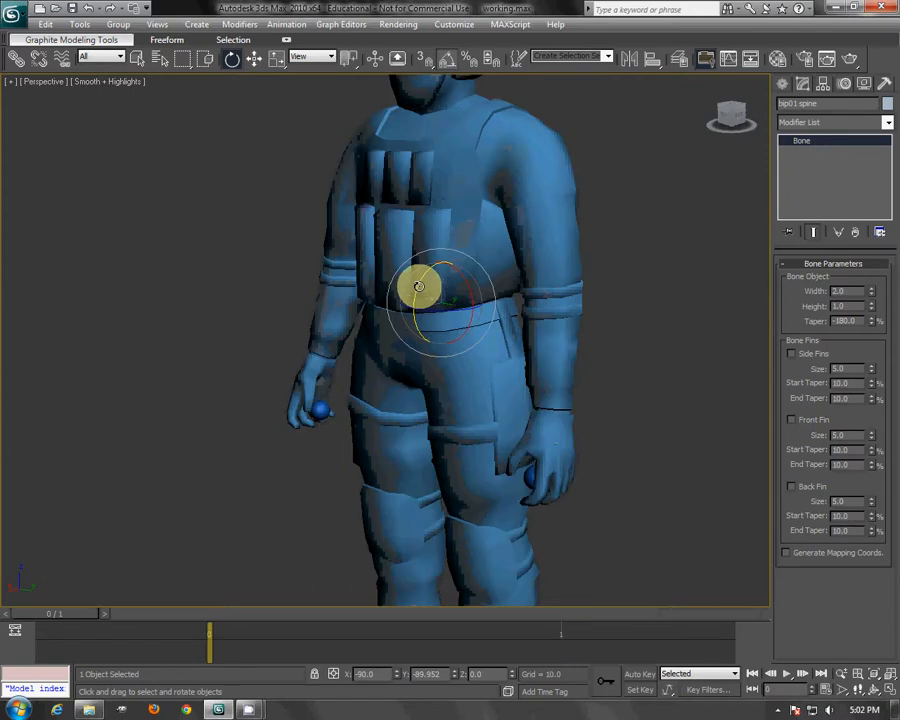
{"action": "middle_click_drag", "start_coordinate": [416, 283], "coordinate": [414, 307], "text": "alt"}
{"action": "left_click_drag", "start_coordinate": [414, 307], "coordinate": [424, 283]}
{"action": "middle_click_drag", "start_coordinate": [424, 283], "coordinate": [323, 362], "text": "alt"}
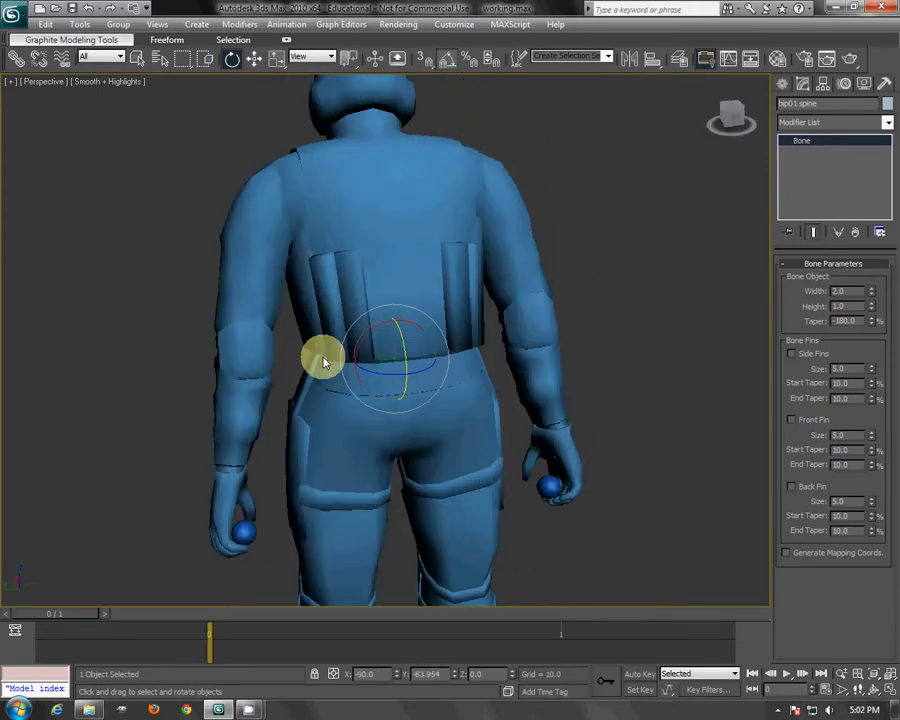
{"action": "left_click_drag", "start_coordinate": [382, 378], "coordinate": [432, 375]}
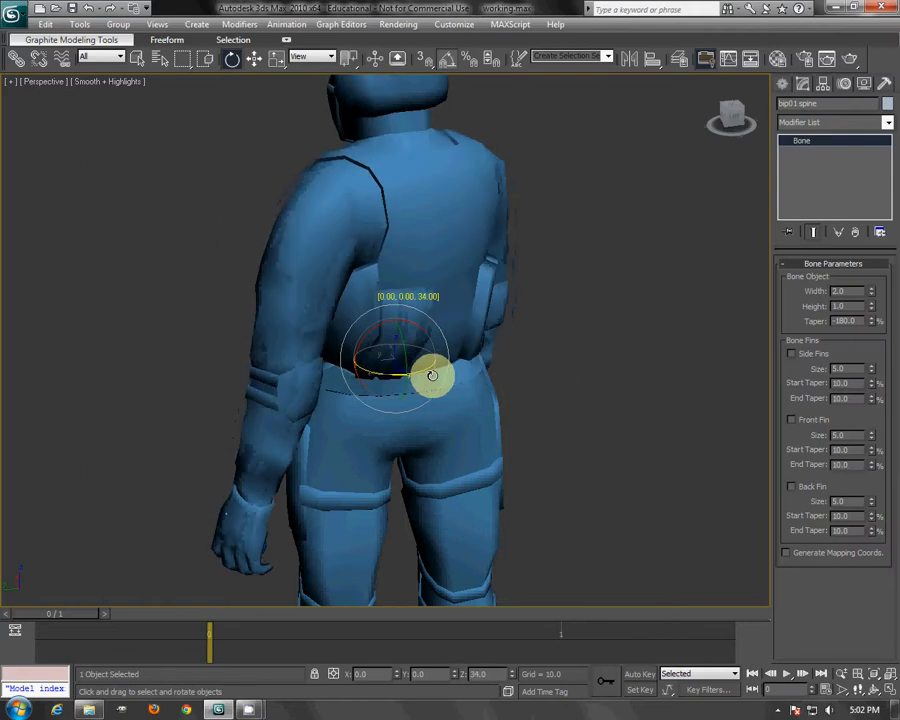
{"action": "right_click", "coordinate": [432, 375]}
Step: Test the chest deformation by rotating the spine1 bone in two directions, undoing or cancelling each rotation
{"action": "middle_click_drag", "start_coordinate": [388, 345], "coordinate": [396, 312], "text": "alt"}
{"action": "left_click", "coordinate": [416, 191]}
{"action": "middle_click_drag", "start_coordinate": [444, 201], "coordinate": [464, 315], "text": "alt"}
{"action": "left_click_drag", "start_coordinate": [468, 299], "coordinate": [479, 329]}
{"action": "middle_click_drag", "start_coordinate": [479, 329], "coordinate": [601, 337], "text": "alt"}
{"action": "key", "text": "ctrl+z"}
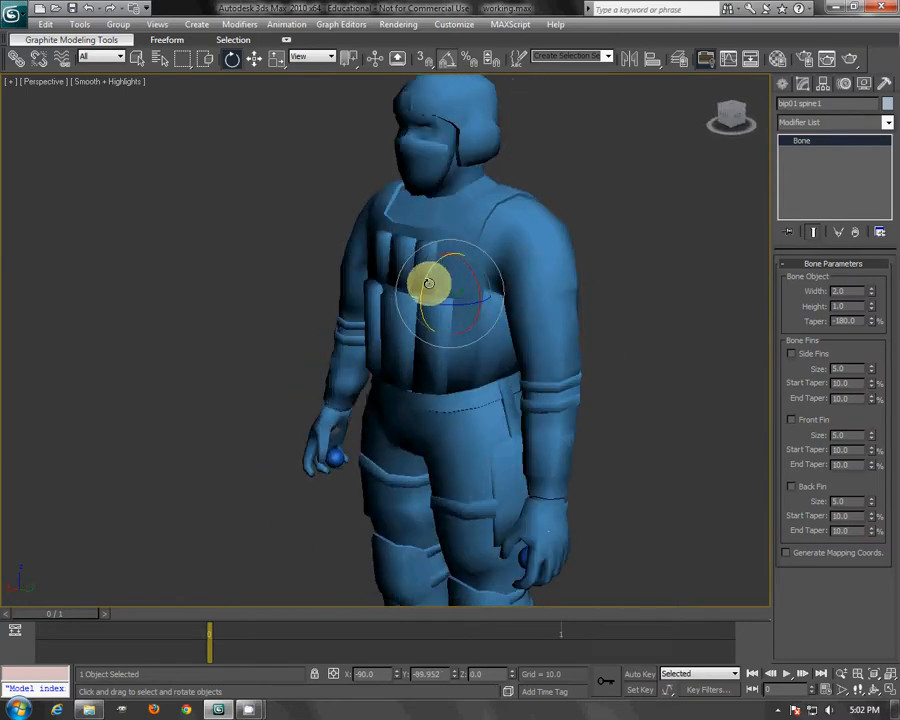
{"action": "left_click_drag", "start_coordinate": [432, 284], "coordinate": [441, 308]}
{"action": "right_click", "coordinate": [441, 308]}
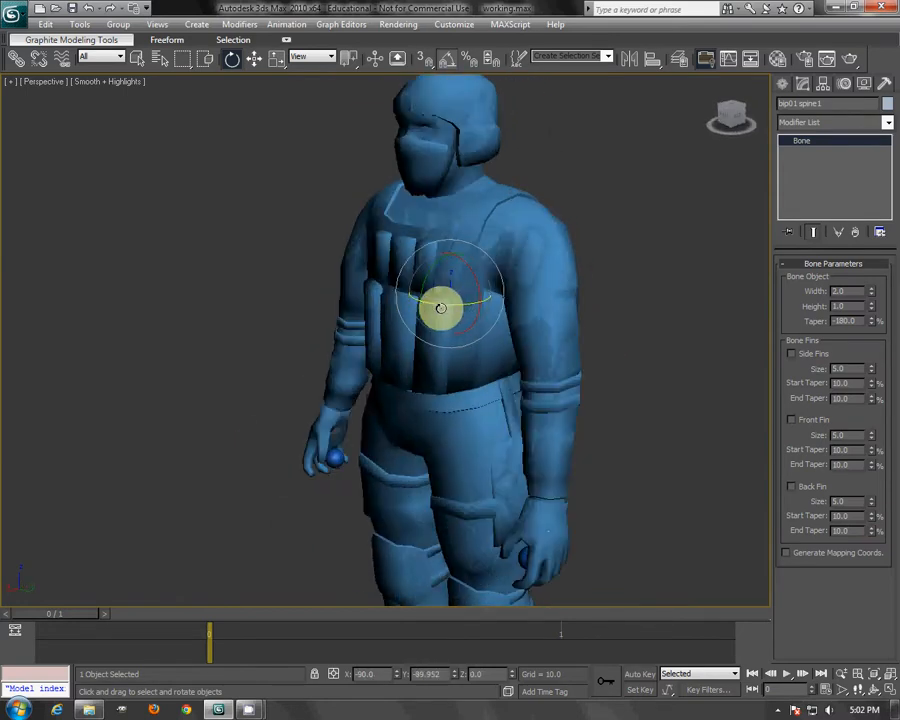
Step: Test the neck and helmet deformation by rotating the head bone
{"action": "middle_click_drag", "start_coordinate": [442, 305], "coordinate": [395, 240], "text": "alt"}
{"action": "scroll", "coordinate": [395, 240], "scroll_direction": "up", "scroll_amount": 3}
{"action": "middle_click_drag", "start_coordinate": [384, 190], "coordinate": [369, 250], "text": "alt"}
{"action": "left_click_drag", "start_coordinate": [403, 273], "coordinate": [402, 244]}
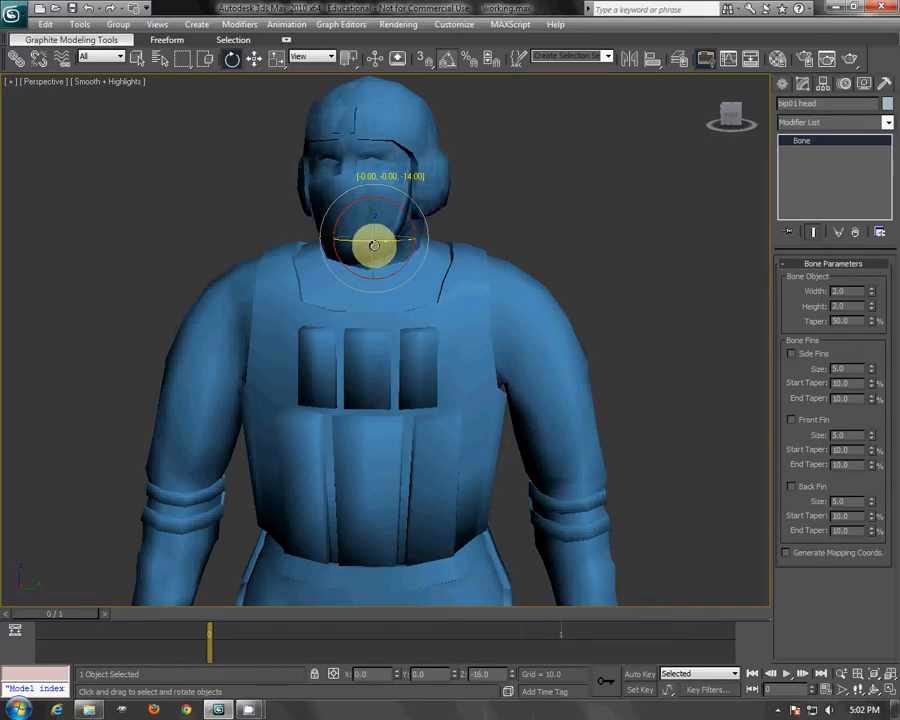
Step: Test the left arm's deformation by rotating the upper arm and forearm bones in turn, undoing the forearm rotation
{"action": "middle_click_drag", "start_coordinate": [484, 370], "coordinate": [441, 225]}
{"action": "middle_click_drag", "start_coordinate": [510, 252], "coordinate": [460, 255], "text": "alt"}
{"action": "left_click", "coordinate": [496, 241]}
{"action": "middle_click_drag", "start_coordinate": [512, 235], "coordinate": [375, 218]}
{"action": "left_click_drag", "start_coordinate": [377, 210], "coordinate": [331, 295]}
{"action": "left_click", "coordinate": [378, 418]}
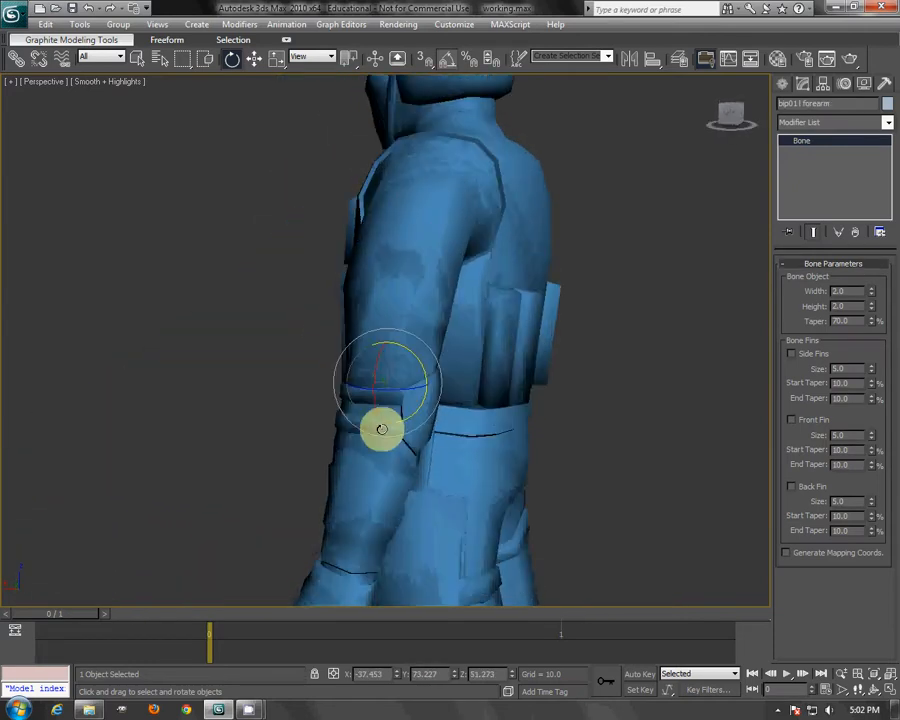
{"action": "middle_click_drag", "start_coordinate": [381, 429], "coordinate": [422, 330]}
{"action": "left_click_drag", "start_coordinate": [380, 320], "coordinate": [325, 270]}
{"action": "key", "text": "ctrl+z"}
Step: Test the right shoulder deformation by rotating the right upper arm bone, and undo the rotation
{"action": "middle_click_drag", "start_coordinate": [333, 428], "coordinate": [370, 238]}
{"action": "middle_click_drag", "start_coordinate": [370, 238], "coordinate": [434, 321], "text": "alt"}
{"action": "middle_click_drag", "start_coordinate": [270, 358], "coordinate": [376, 208]}
{"action": "left_click", "coordinate": [352, 283]}
{"action": "left_click_drag", "start_coordinate": [377, 208], "coordinate": [398, 200]}
{"action": "key", "text": "ctrl+z"}
Step: Test the right elbow and wrist by rotating the right forearm and hand bones in turn, undoing the forearm rotation
{"action": "left_click", "coordinate": [415, 397]}
{"action": "middle_click_drag", "start_coordinate": [370, 422], "coordinate": [376, 352]}
{"action": "left_click_drag", "start_coordinate": [376, 352], "coordinate": [412, 312]}
{"action": "middle_click_drag", "start_coordinate": [426, 432], "coordinate": [406, 295]}
{"action": "key", "text": "ctrl+z"}
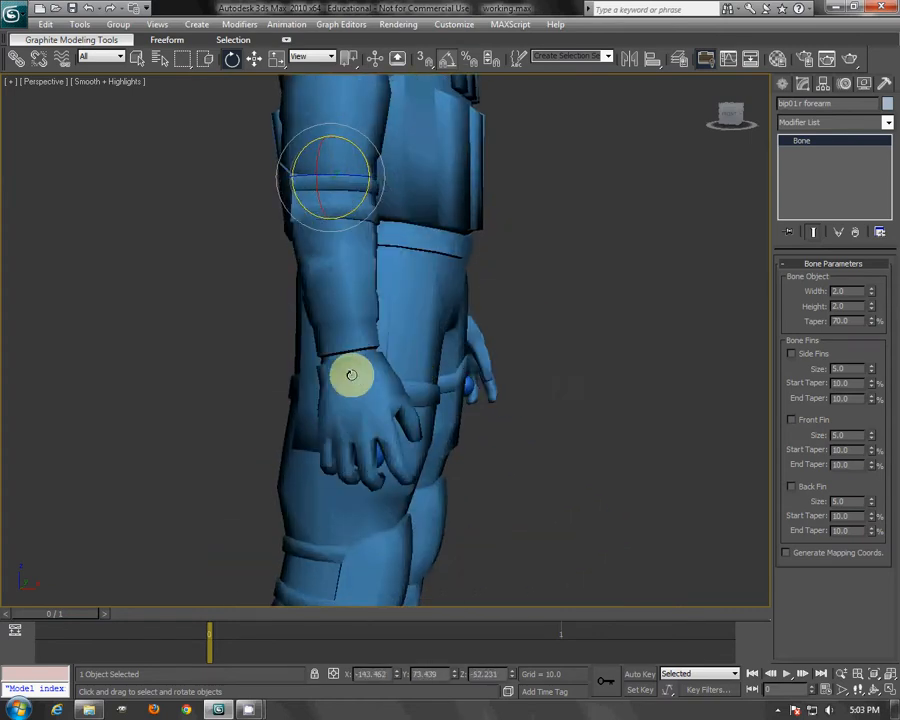
{"action": "left_click", "coordinate": [379, 399]}
{"action": "mouse_move", "coordinate": [387, 403]}
{"action": "left_mouse_down"}
{"action": "mouse_move", "coordinate": [396, 364]}
{"action": "mouse_move", "coordinate": [378, 420]}
{"action": "left_mouse_up"}
{"action": "middle_click_drag", "start_coordinate": [378, 420], "coordinate": [394, 177]}
Step: Test the right hip deformation by rotating the right thigh bone, and undo the rotation
{"action": "middle_click_drag", "start_coordinate": [367, 248], "coordinate": [418, 303], "text": "alt"}
{"action": "left_click", "coordinate": [413, 223]}
{"action": "middle_click_drag", "start_coordinate": [433, 234], "coordinate": [426, 226], "text": "alt"}
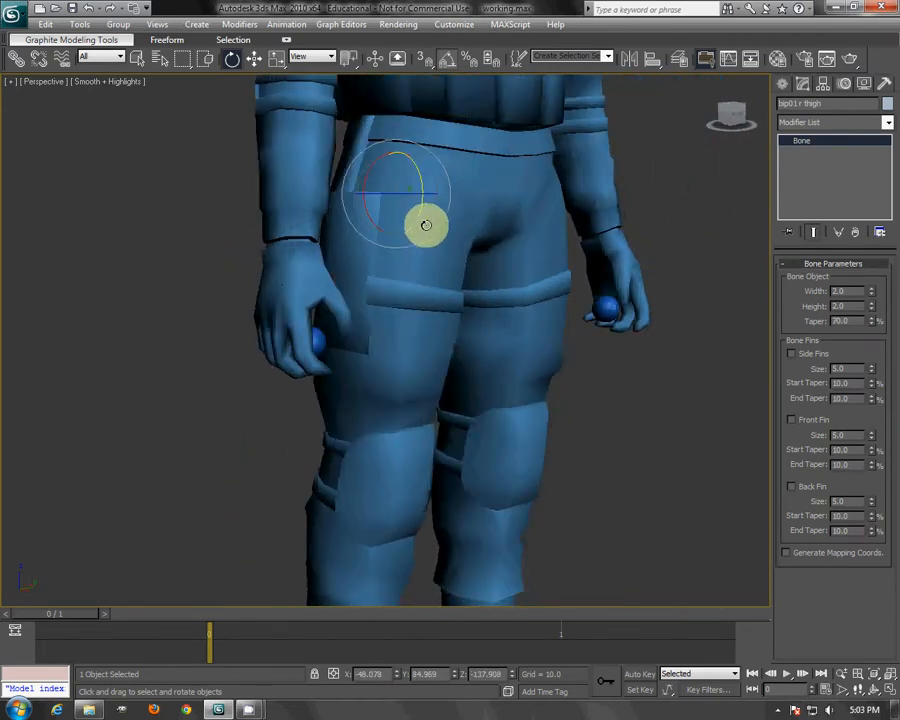
{"action": "left_click_drag", "start_coordinate": [414, 223], "coordinate": [436, 174]}
{"action": "middle_click_drag", "start_coordinate": [436, 190], "coordinate": [265, 320], "text": "alt"}
{"action": "key", "text": "ctrl+z"}
Step: Test the right knee deformation by rotating the right calf bone
{"action": "middle_click_drag", "start_coordinate": [265, 452], "coordinate": [327, 350]}
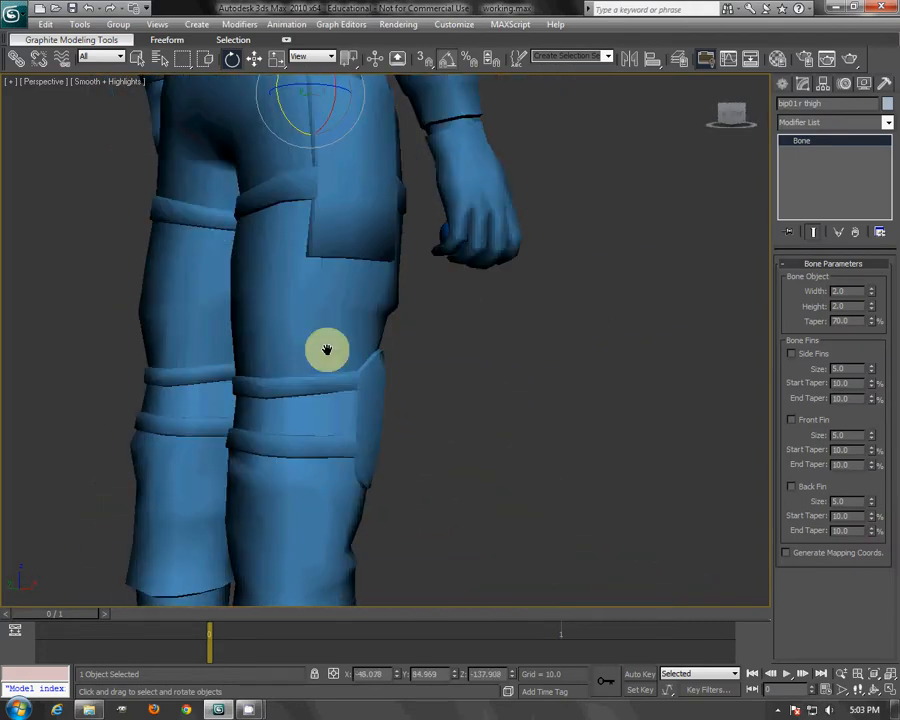
{"action": "scroll", "coordinate": [328, 352], "scroll_direction": "down", "scroll_amount": 2}
{"action": "left_click", "coordinate": [331, 441]}
{"action": "left_click_drag", "start_coordinate": [305, 389], "coordinate": [191, 340]}
{"action": "middle_click_drag", "start_coordinate": [193, 340], "coordinate": [383, 295], "text": "alt"}
Step: Test the left leg's deformation by rotating the thigh and calf bones in turn, undoing each rotation
{"action": "left_click", "coordinate": [390, 302]}
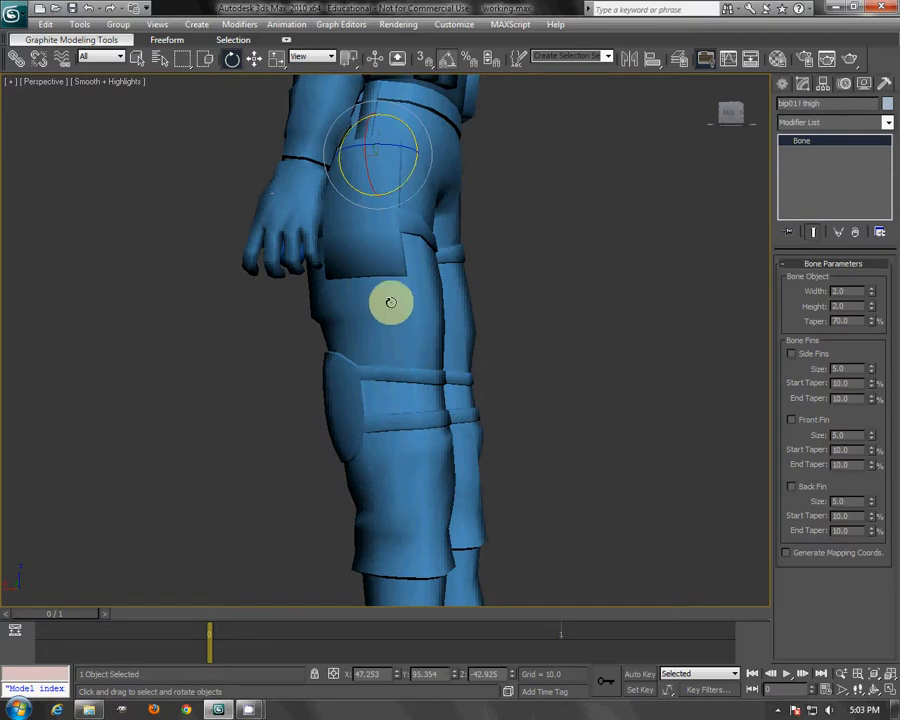
{"action": "left_click_drag", "start_coordinate": [403, 184], "coordinate": [432, 145]}
{"action": "key", "text": "ctrl+z"}
{"action": "left_click", "coordinate": [404, 444]}
{"action": "left_click_drag", "start_coordinate": [415, 434], "coordinate": [440, 380]}
{"action": "key", "text": "ctrl+z"}
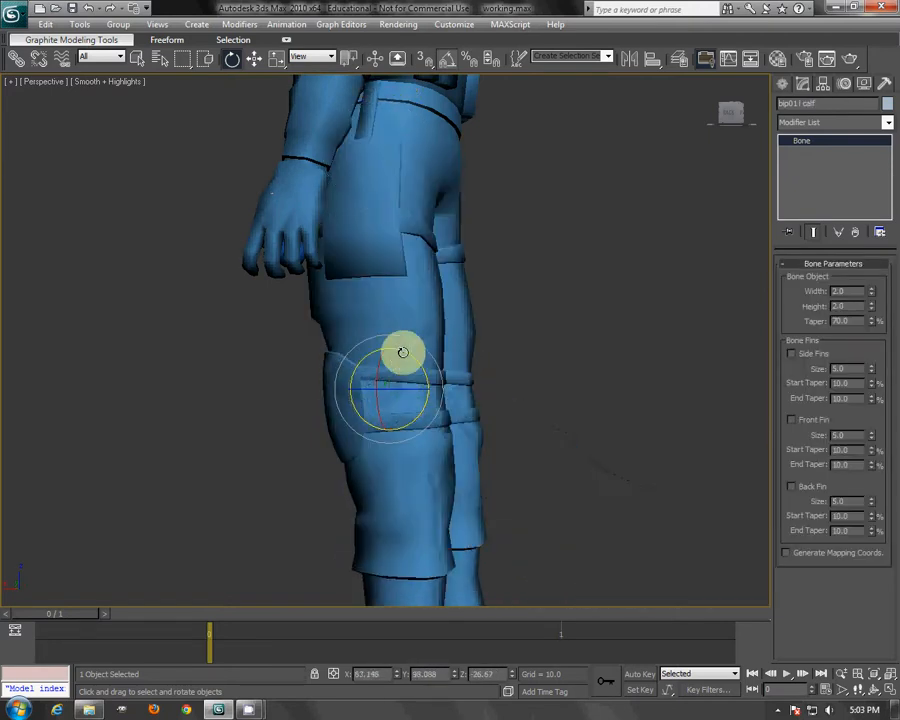
Step: Clear the bone selection and save the scene
{"action": "middle_click_drag", "start_coordinate": [400, 354], "coordinate": [475, 350], "text": "alt"}
{"action": "scroll", "coordinate": [475, 350], "scroll_direction": "down", "scroll_amount": 4}
{"action": "middle_click_drag", "start_coordinate": [540, 300], "coordinate": [506, 371]}
{"action": "left_click", "coordinate": [506, 371]}
{"action": "middle_click_drag", "start_coordinate": [448, 243], "coordinate": [473, 324]}
{"action": "middle_click_drag", "start_coordinate": [370, 290], "coordinate": [349, 198], "text": "alt"}
{"action": "left_click", "coordinate": [20, 14]}
{"action": "left_click", "coordinate": [42, 138]}
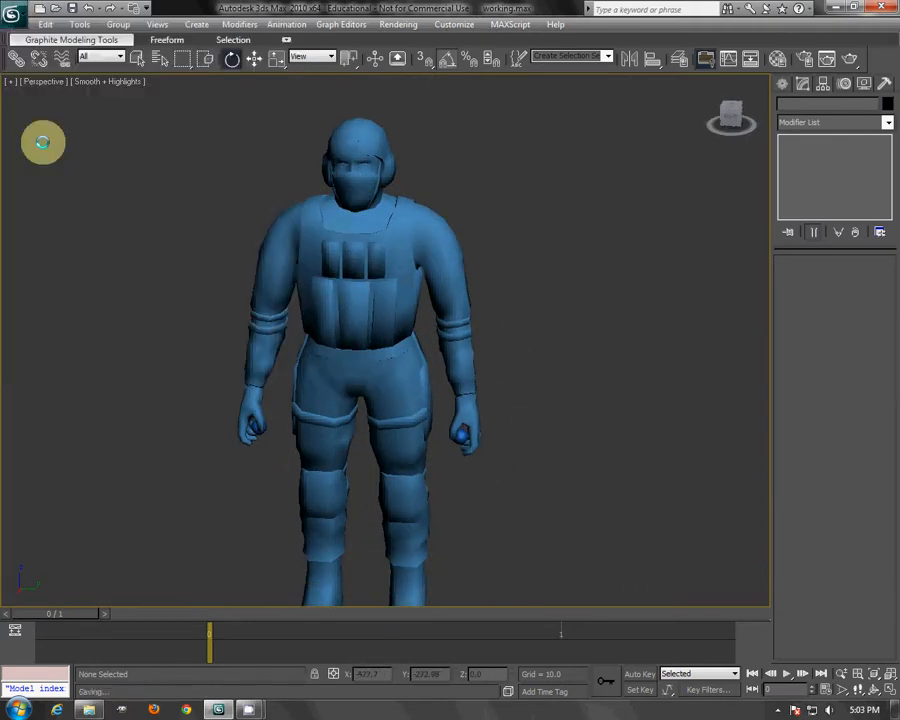
{"action": "right_click", "coordinate": [89, 710]}
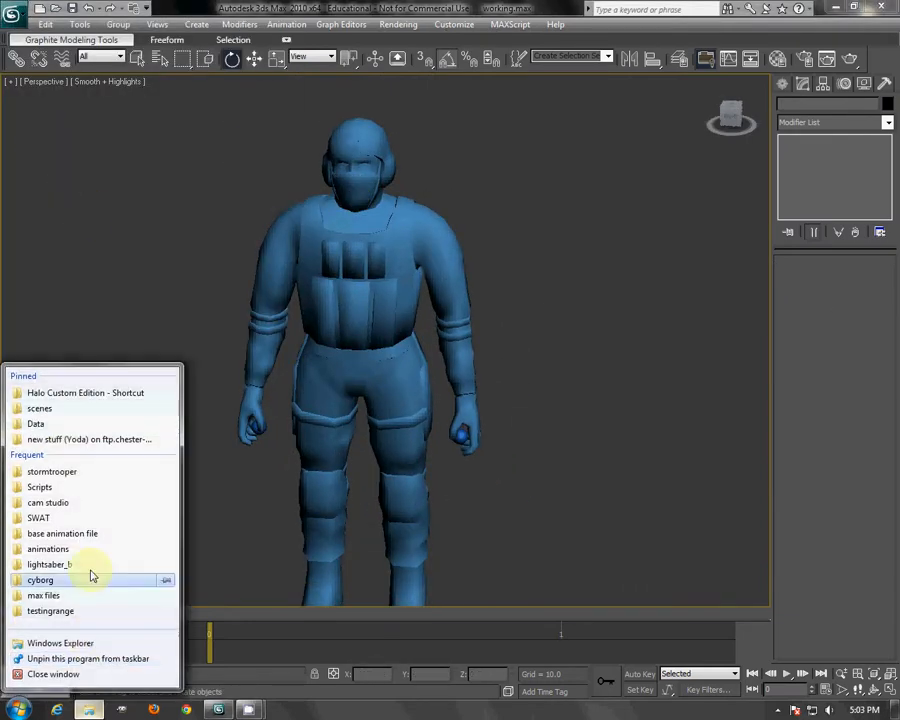
{"action": "left_click", "coordinate": [88, 441]}
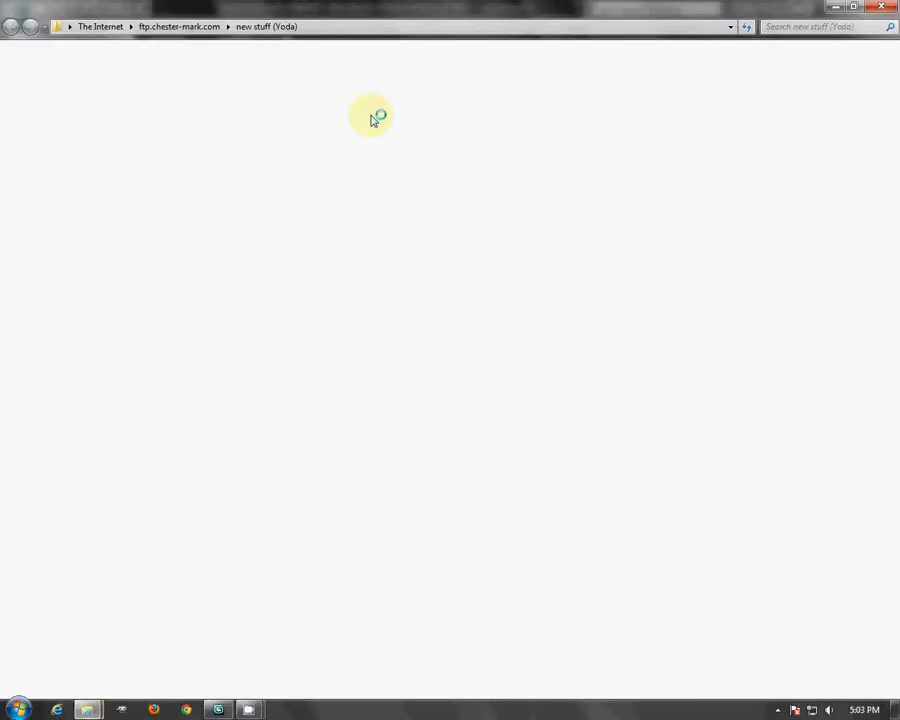
{"action": "left_click", "coordinate": [884, 8]}
Step: Switch to Windows Explorer and open the data\characters folder inside Halo Custom Edition
{"action": "right_click", "coordinate": [95, 710]}
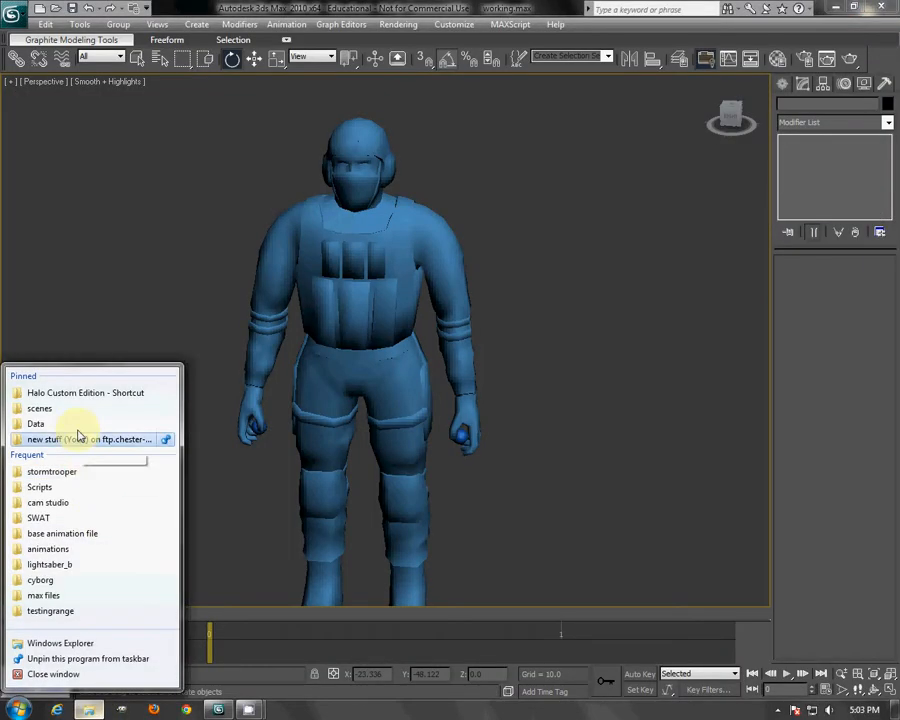
{"action": "left_click", "coordinate": [76, 396]}
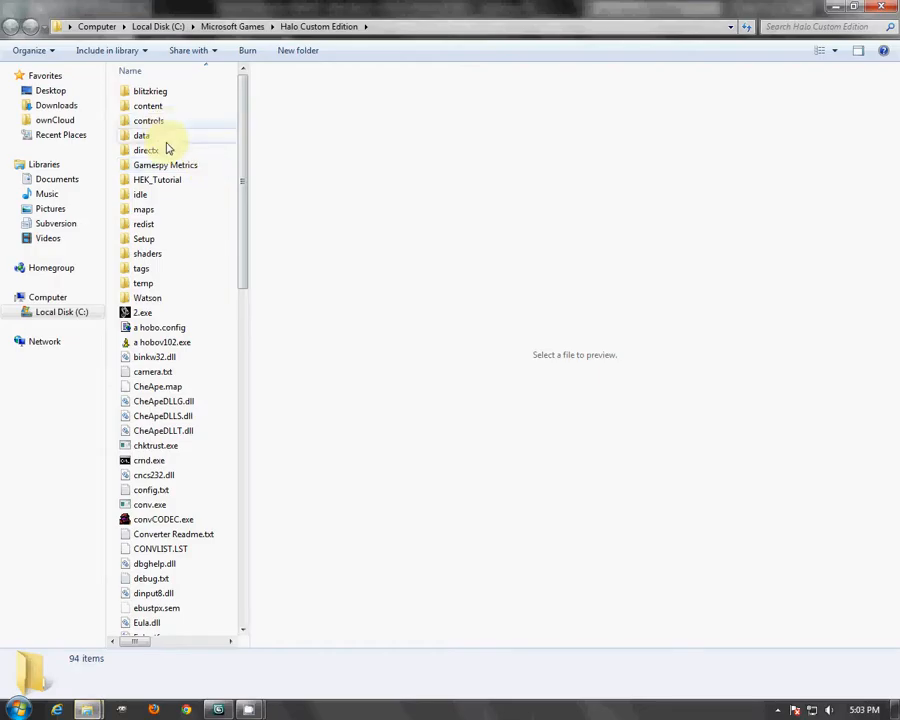
{"action": "double_click", "coordinate": [143, 136]}
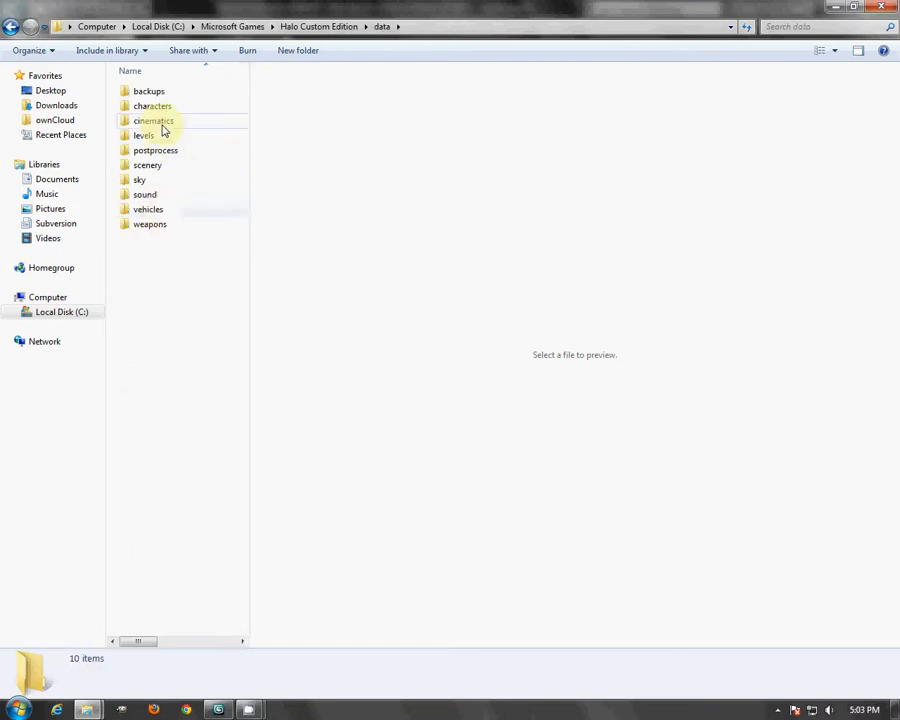
{"action": "double_click", "coordinate": [160, 107]}
Step: Create a SWAT folder in characters with models and bitmaps subfolders inside it
{"action": "left_click", "coordinate": [296, 51]}
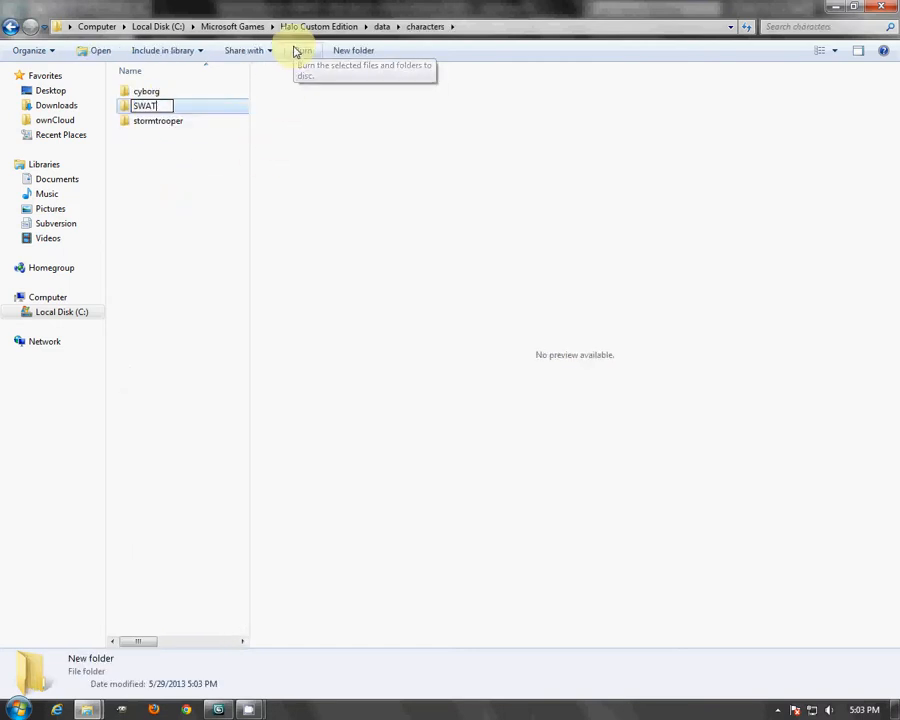
{"action": "key", "text": "Return"}
{"action": "key", "text": "Return"}
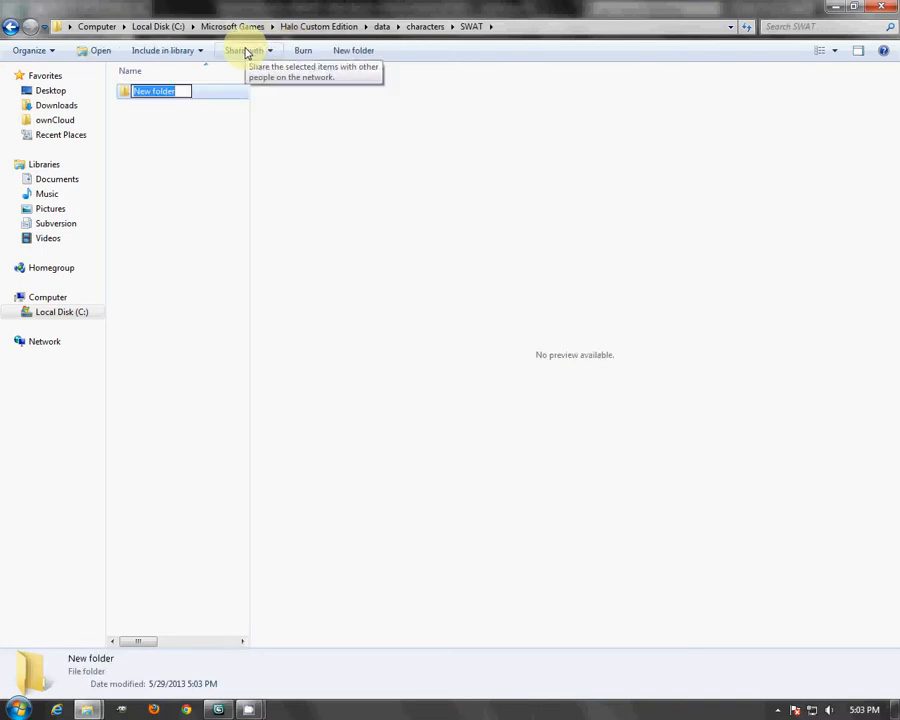
{"action": "left_click", "coordinate": [356, 51]}
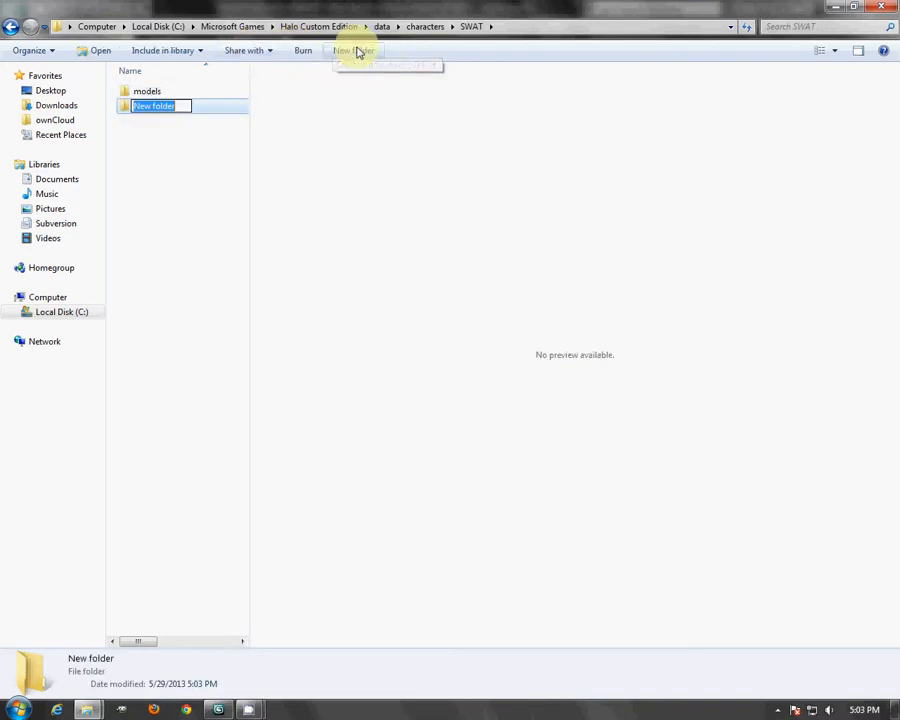
{"action": "type", "text": "bitmaps"}
{"action": "key", "text": "Return"}
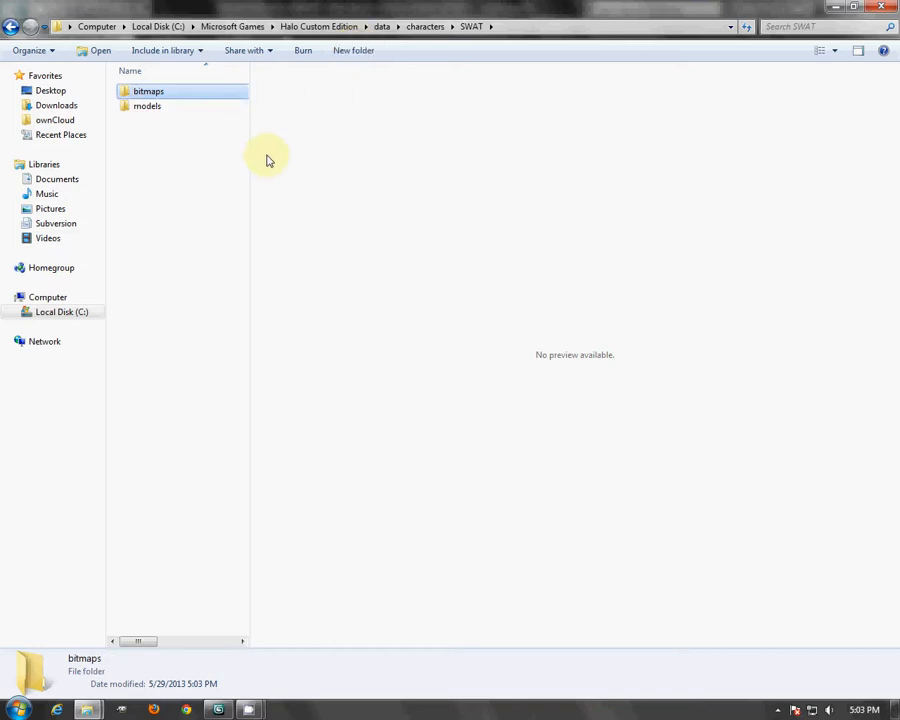
Step: Switch back to 3ds Max and save the scene as SWAT in Halo Custom Edition's data\characters\SWAT\models folder
{"action": "left_click_drag", "start_coordinate": [490, 8], "coordinate": [455, 80]}
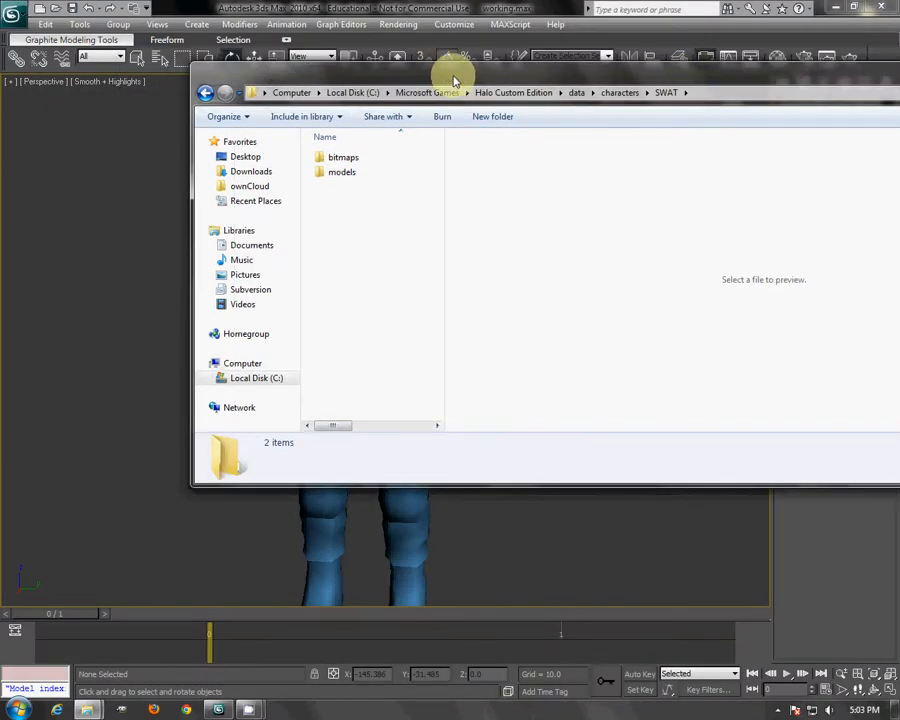
{"action": "double_click", "coordinate": [455, 80]}
{"action": "left_click", "coordinate": [217, 708]}
{"action": "left_click", "coordinate": [18, 12]}
{"action": "left_click", "coordinate": [42, 175]}
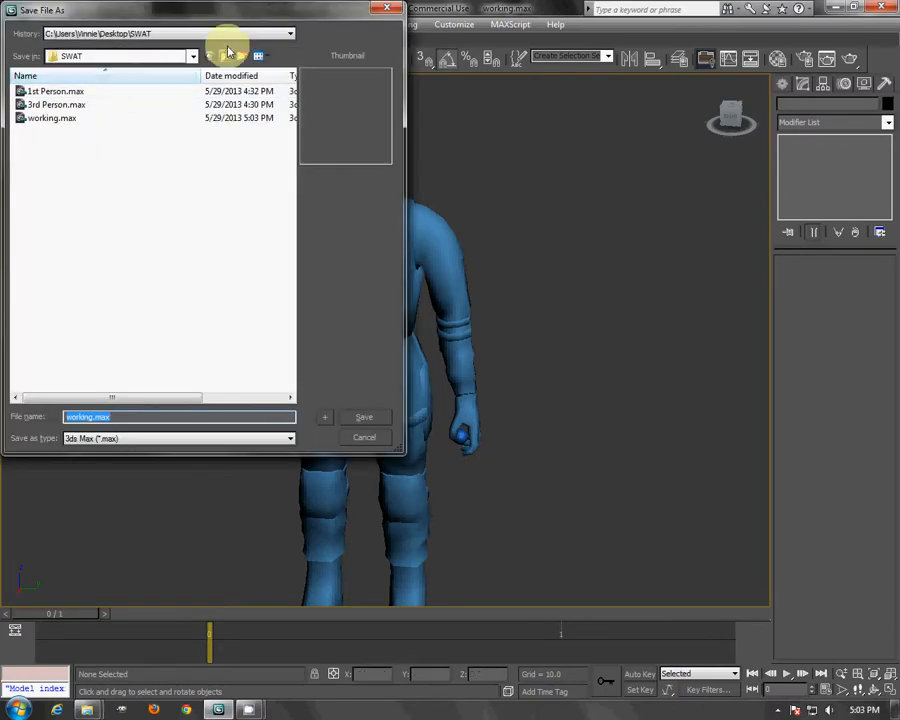
{"action": "left_click", "coordinate": [213, 36]}
{"action": "left_click", "coordinate": [218, 56]}
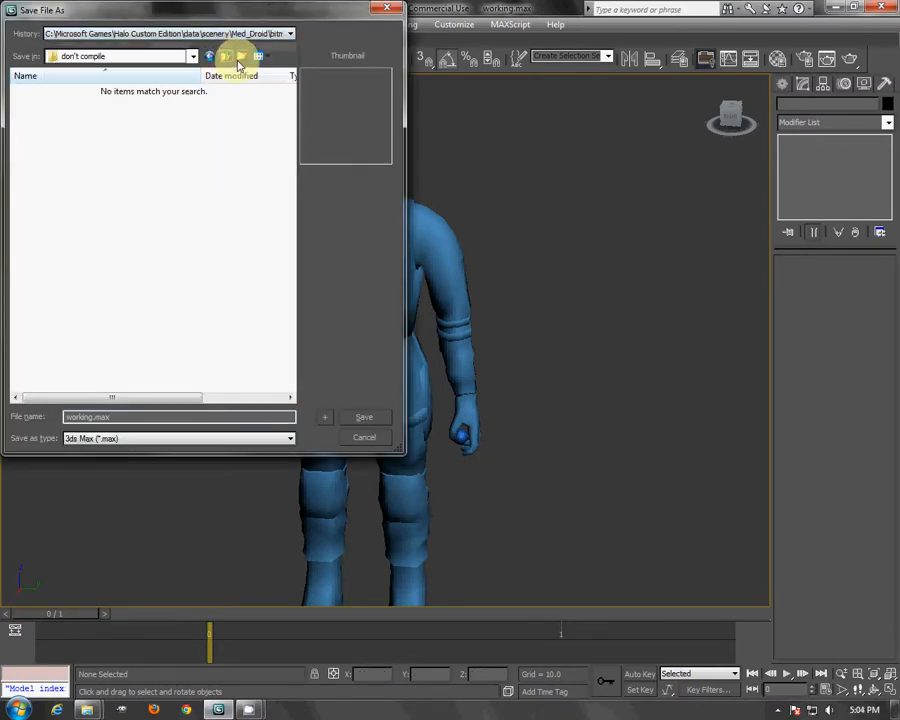
{"action": "left_click", "coordinate": [227, 58]}
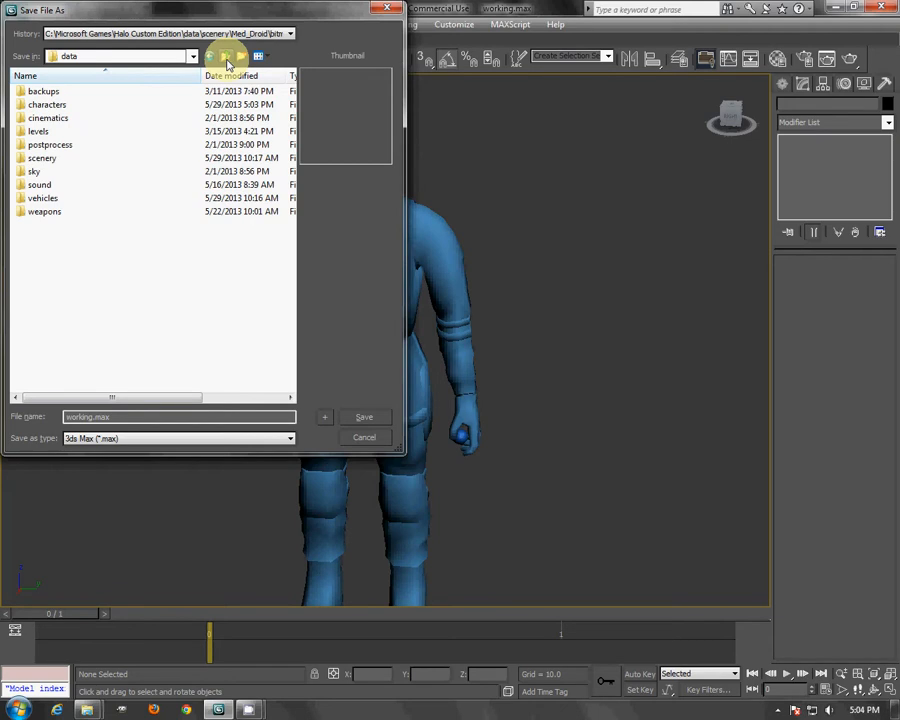
{"action": "double_click", "coordinate": [80, 106]}
{"action": "double_click", "coordinate": [42, 117]}
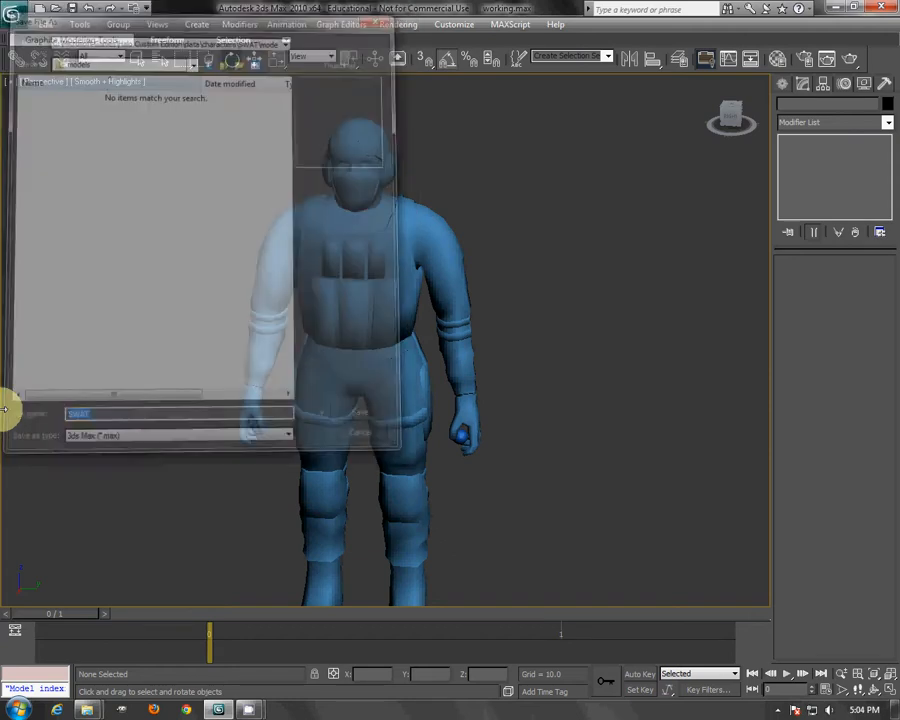
Step: Switch to Windows Explorer and copy SWAT.tif from the source SWAT folder into Halo Custom Edition's data\characters\SWAT\bitmaps folder
{"action": "scroll", "coordinate": [416, 300], "scroll_direction": "up", "scroll_amount": 2}
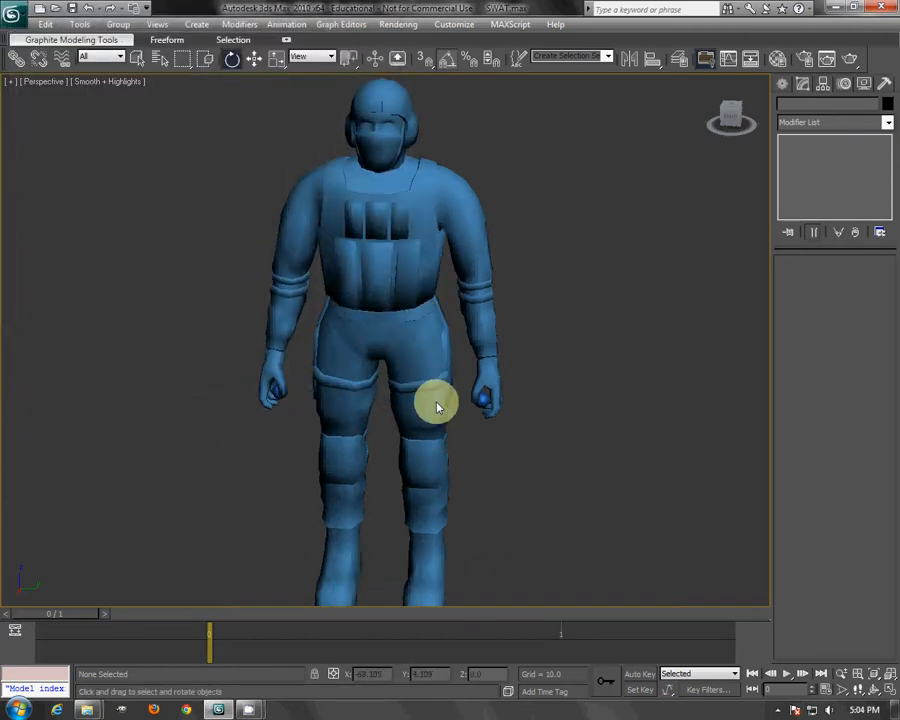
{"action": "mouse_move", "coordinate": [90, 706]}
{"action": "left_click", "coordinate": [103, 610]}
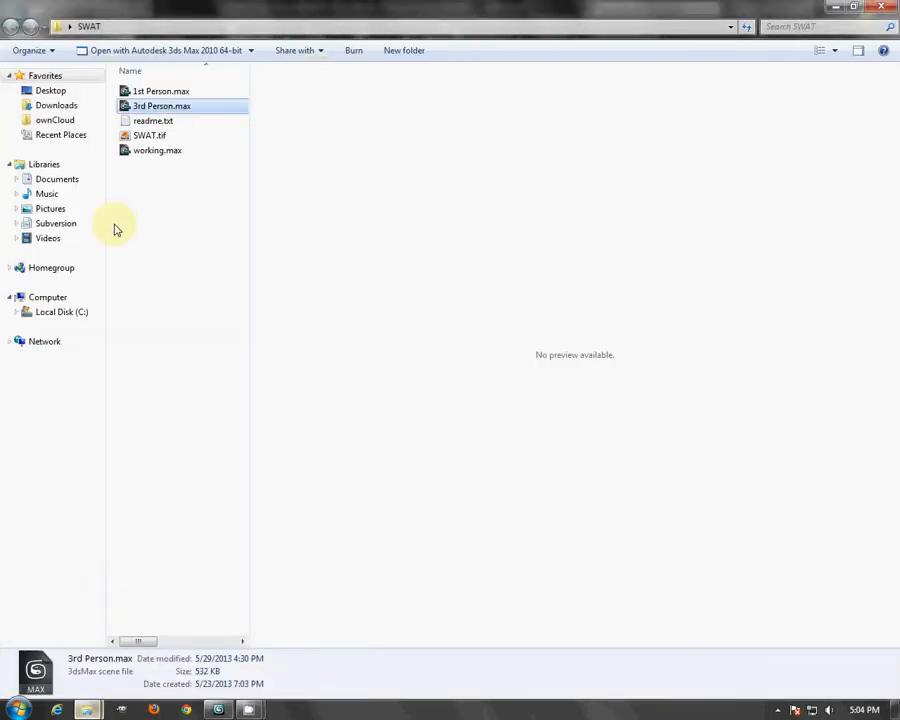
{"action": "left_click", "coordinate": [148, 136]}
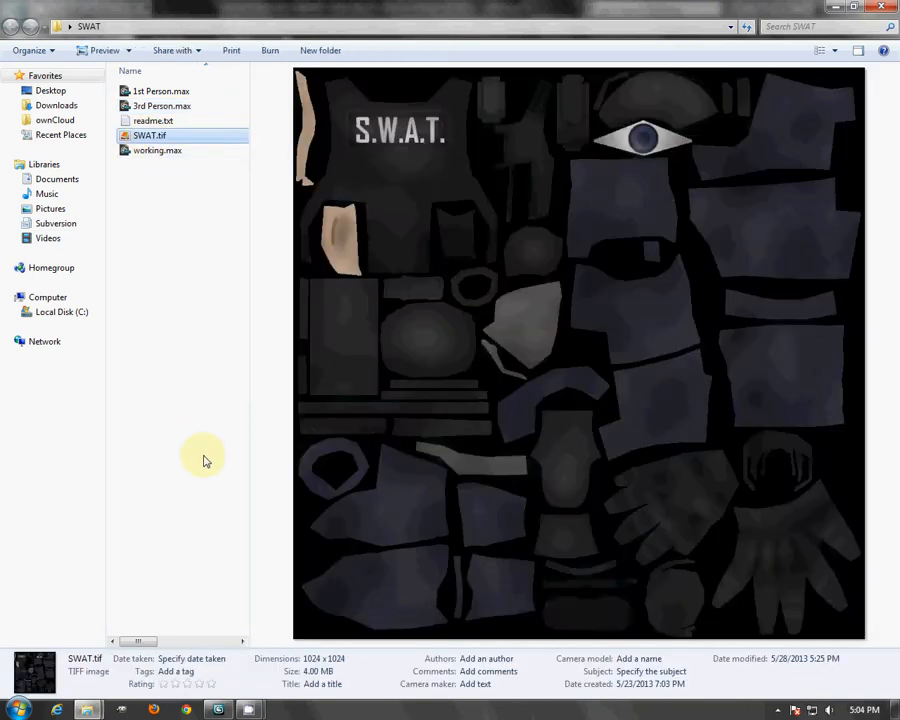
{"action": "mouse_move", "coordinate": [87, 709]}
{"action": "left_click", "coordinate": [215, 629]}
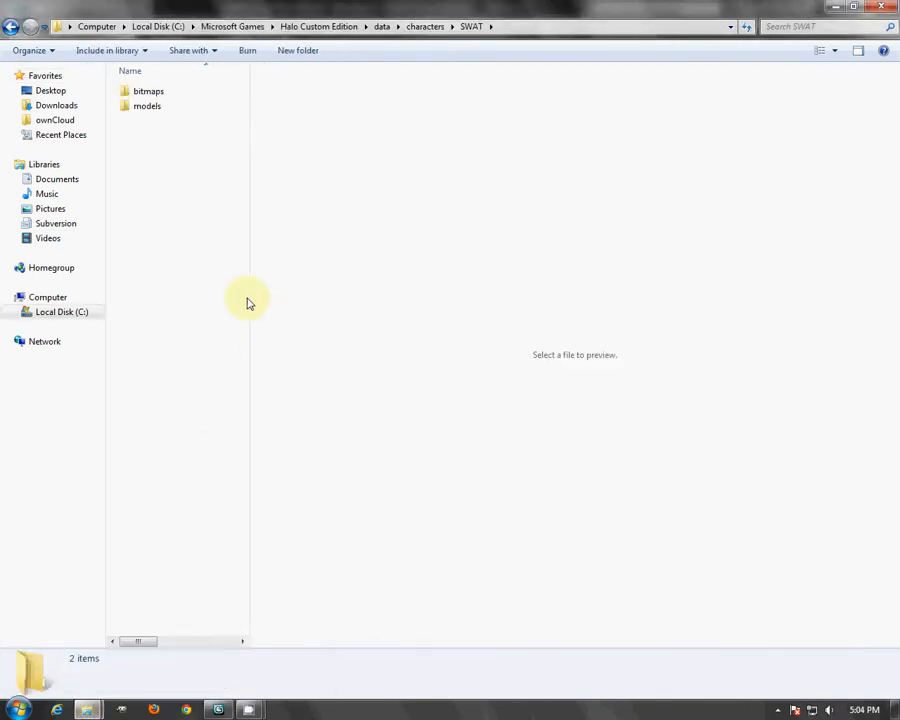
{"action": "double_click", "coordinate": [160, 93]}
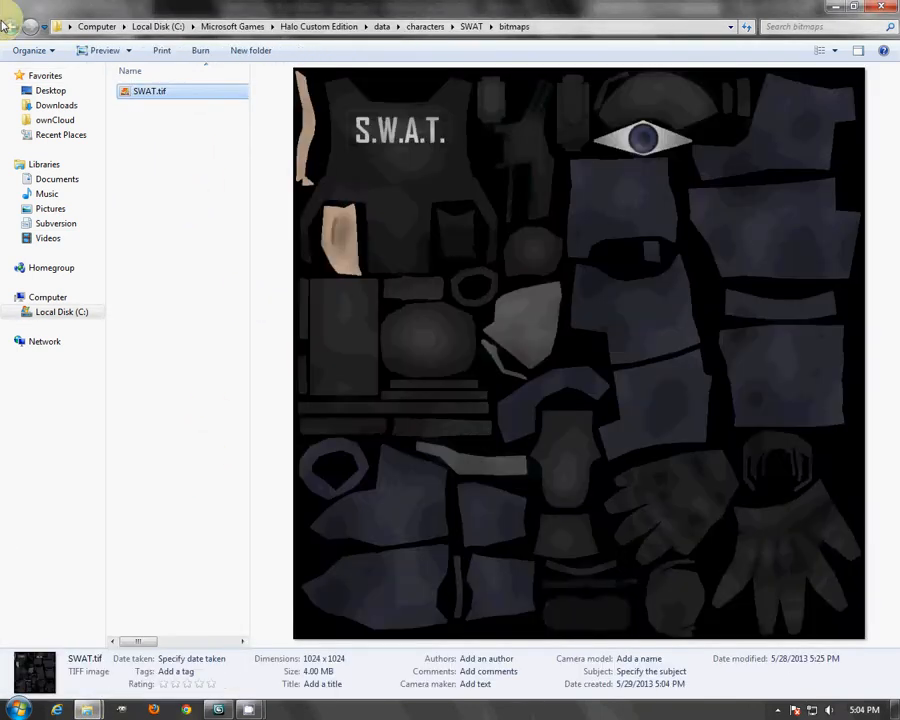
{"action": "left_click", "coordinate": [11, 27]}
{"action": "left_click", "coordinate": [835, 7]}
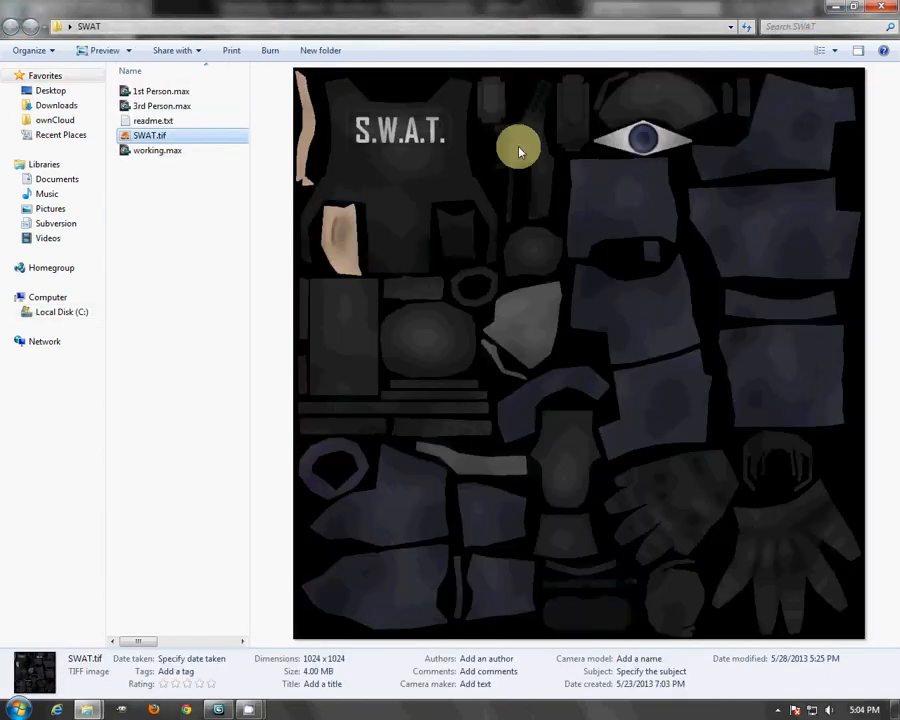
{"action": "left_click", "coordinate": [835, 8]}
Step: In 3ds Max, replace the Multimaterial in the first Material Editor slot with a fresh Multi/Sub-Object material
{"action": "middle_click_drag", "start_coordinate": [368, 274], "coordinate": [378, 288]}
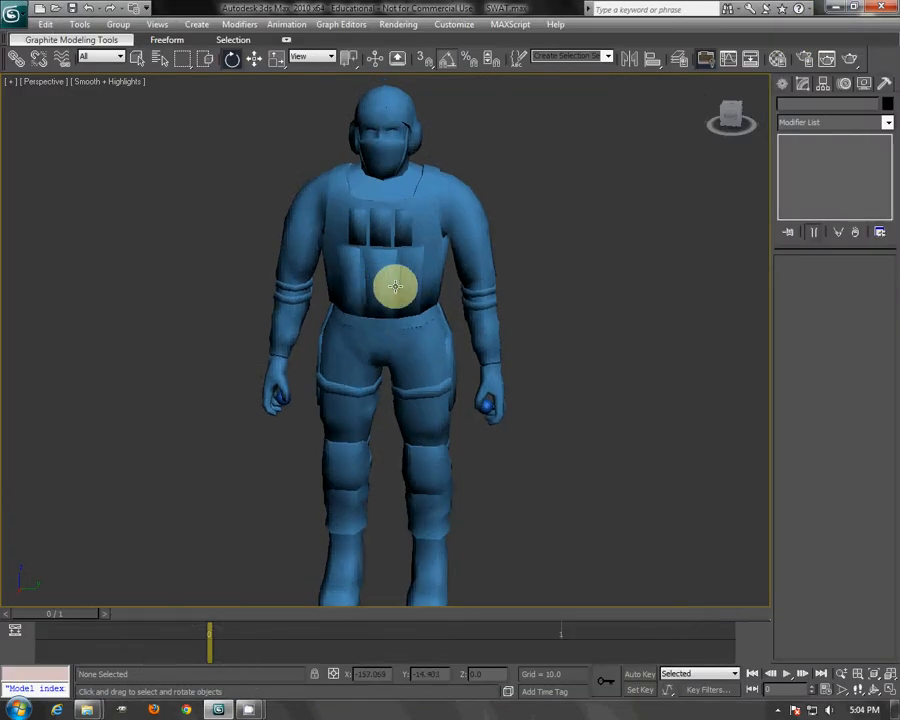
{"action": "key", "text": "m"}
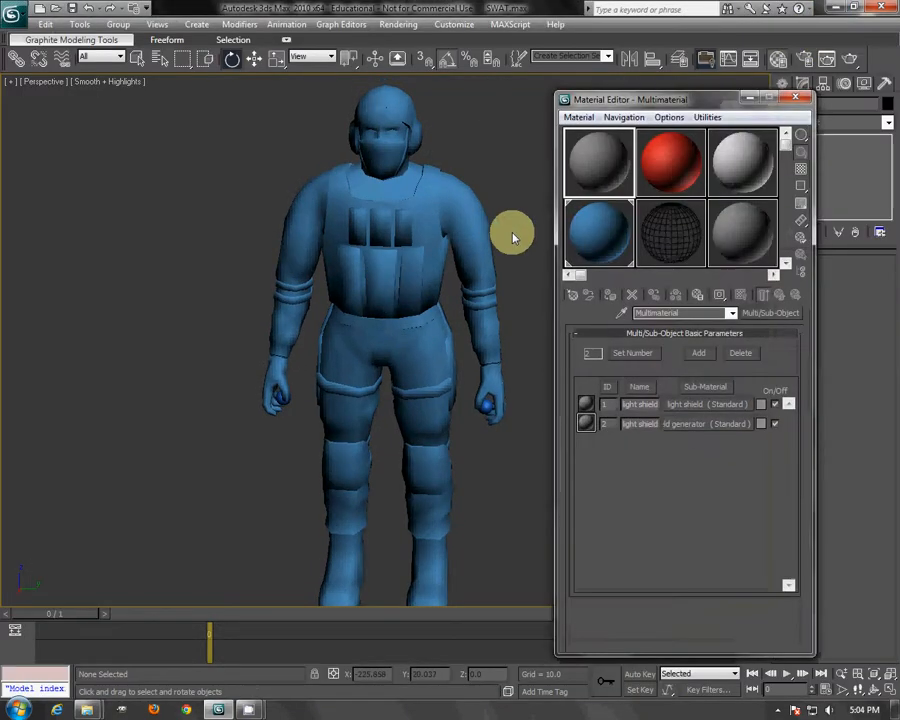
{"action": "left_click", "coordinate": [766, 316]}
{"action": "double_click", "coordinate": [459, 221]}
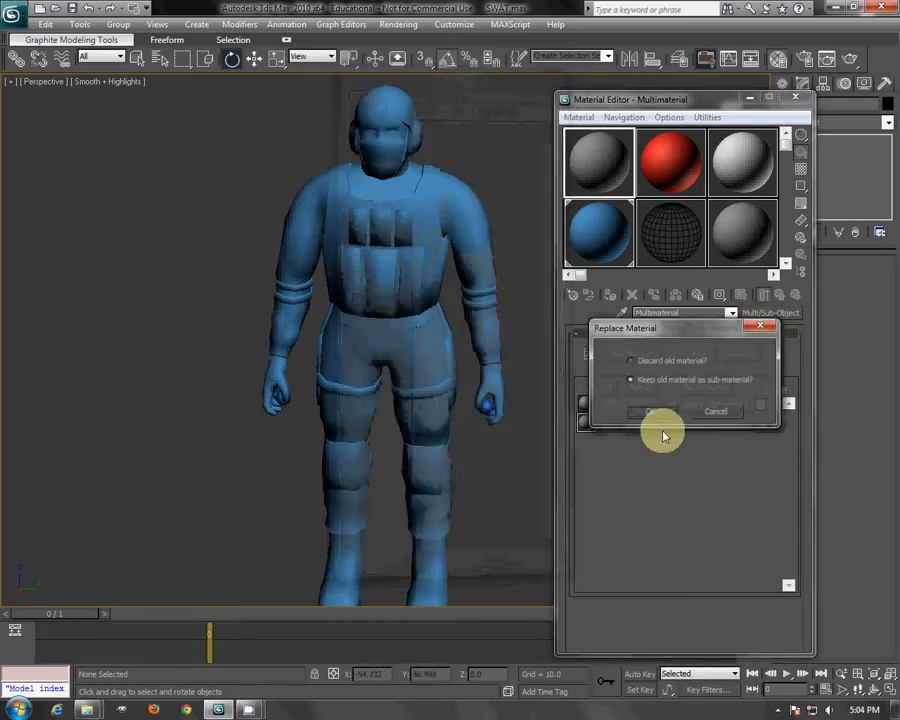
{"action": "left_click", "coordinate": [648, 412]}
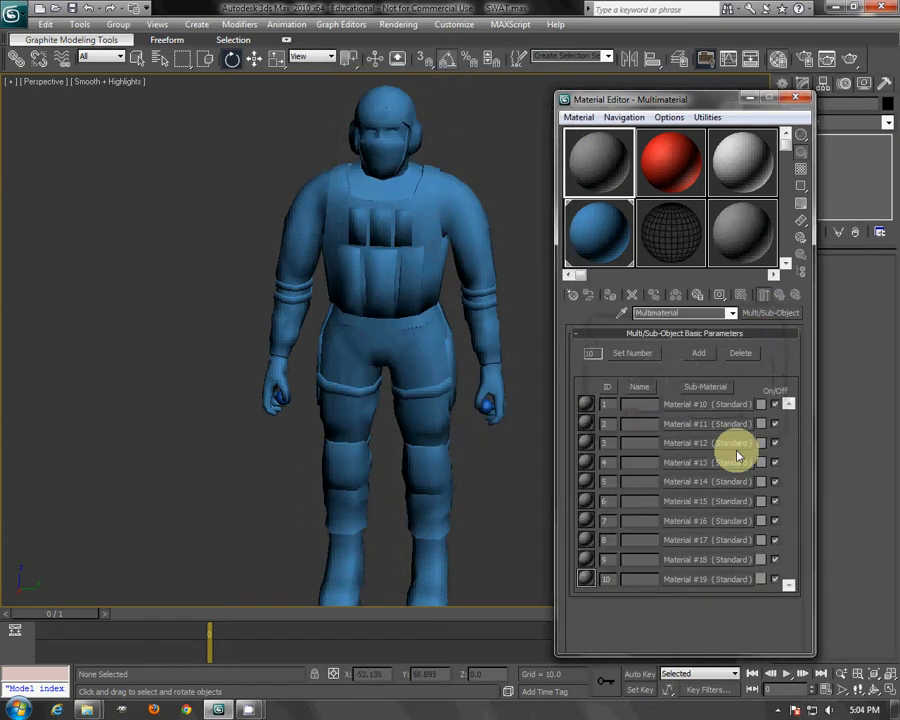
Step: Delete the surplus sub-materials so the Multi/Sub-Object material holds only one
{"action": "left_click", "coordinate": [745, 355]}
{"action": "left_click", "coordinate": [745, 355]}
{"action": "left_click", "coordinate": [745, 355]}
{"action": "left_click", "coordinate": [745, 355]}
{"action": "left_click", "coordinate": [745, 355]}
{"action": "left_click", "coordinate": [745, 355]}
{"action": "left_click", "coordinate": [745, 355]}
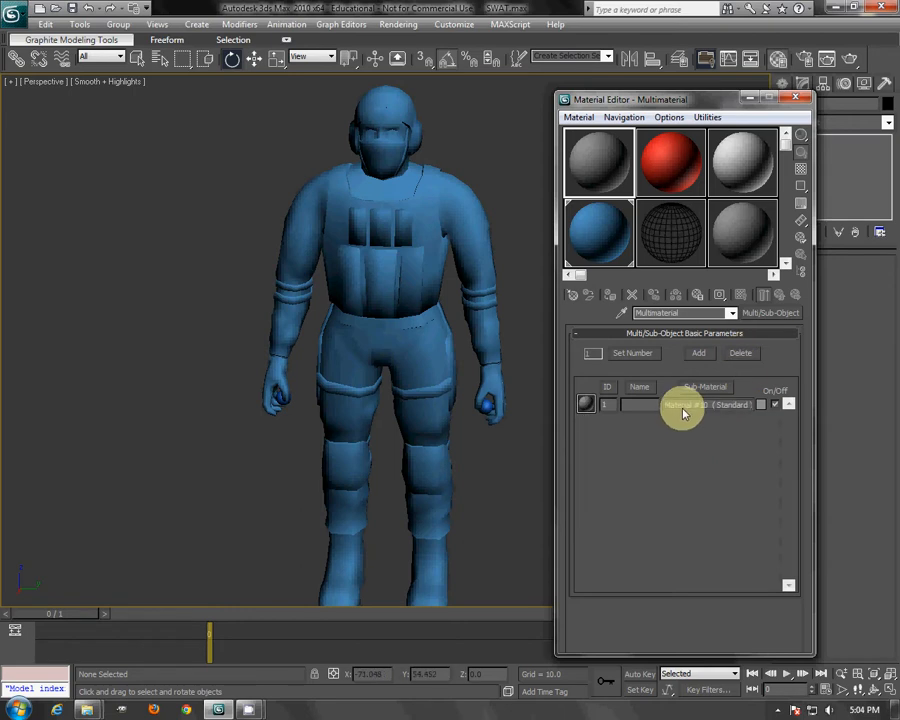
Step: Assign SWAT.tif from the characters\SWAT\bitmaps folder as the sub-material's diffuse bitmap
{"action": "left_click", "coordinate": [683, 408]}
{"action": "left_click", "coordinate": [670, 420]}
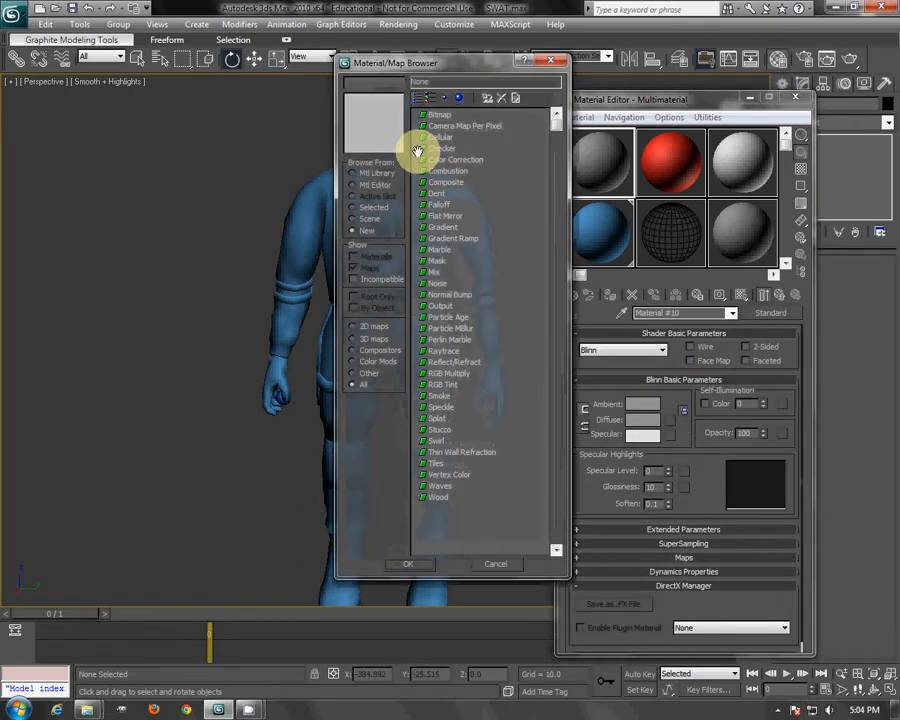
{"action": "double_click", "coordinate": [440, 121]}
{"action": "left_click", "coordinate": [138, 34]}
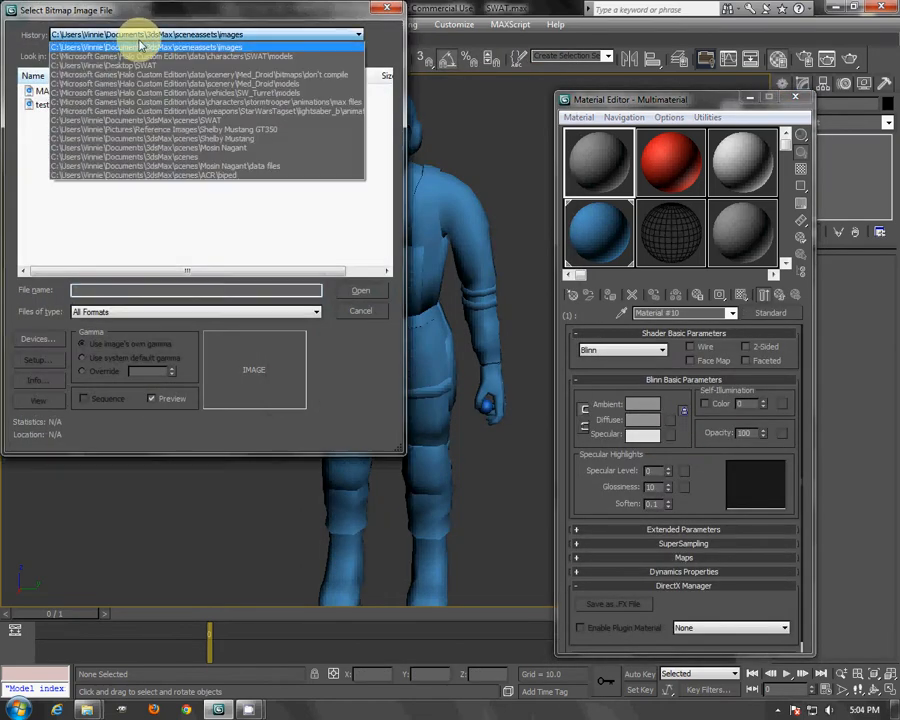
{"action": "left_click", "coordinate": [143, 57]}
{"action": "left_click", "coordinate": [233, 56]}
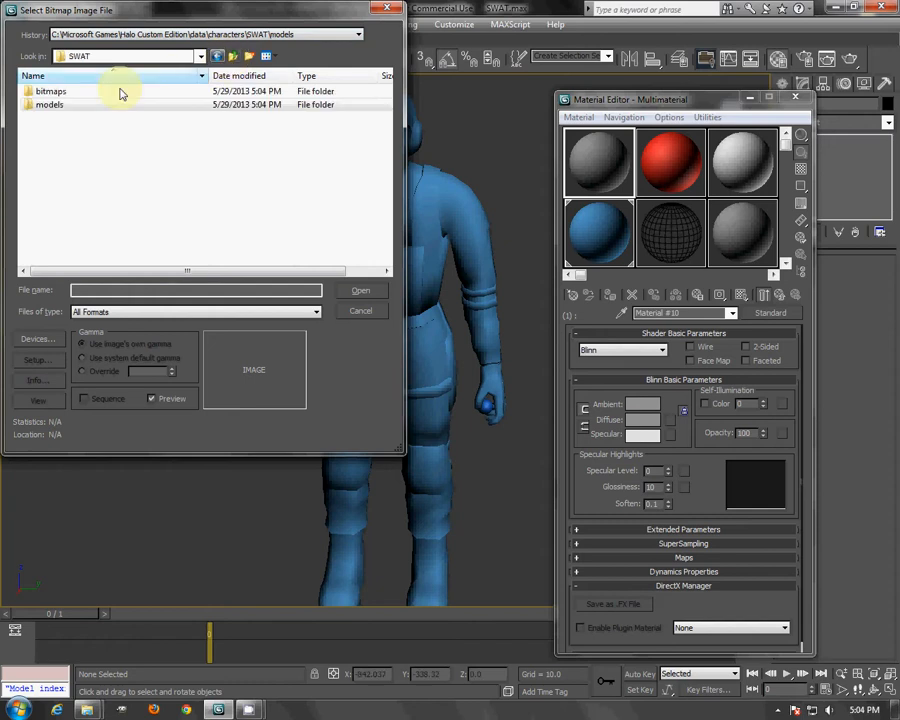
{"action": "double_click", "coordinate": [70, 96]}
{"action": "left_click", "coordinate": [58, 150]}
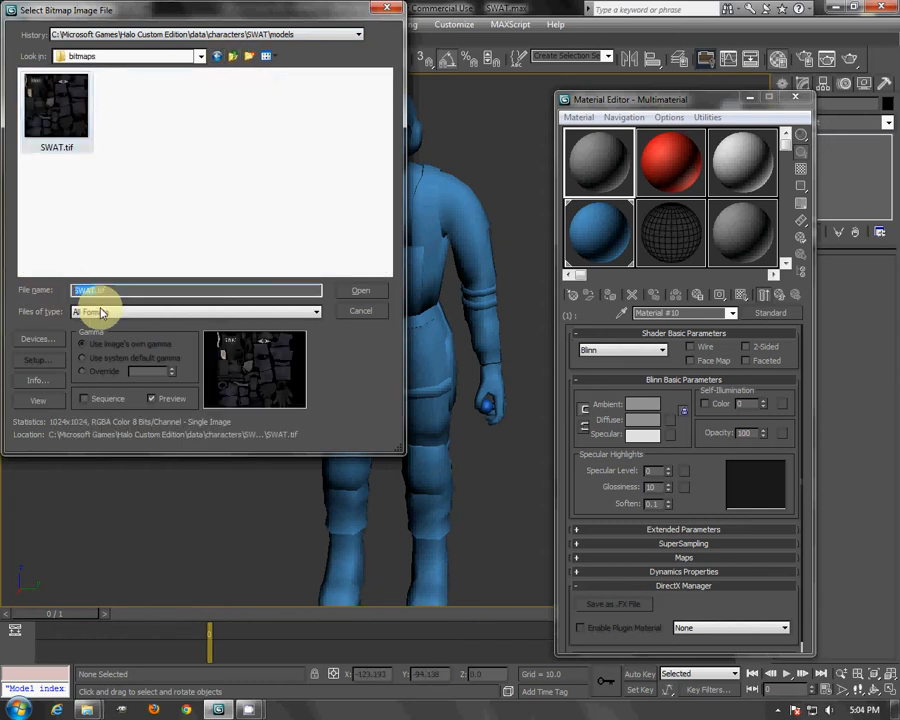
{"action": "left_click", "coordinate": [362, 291]}
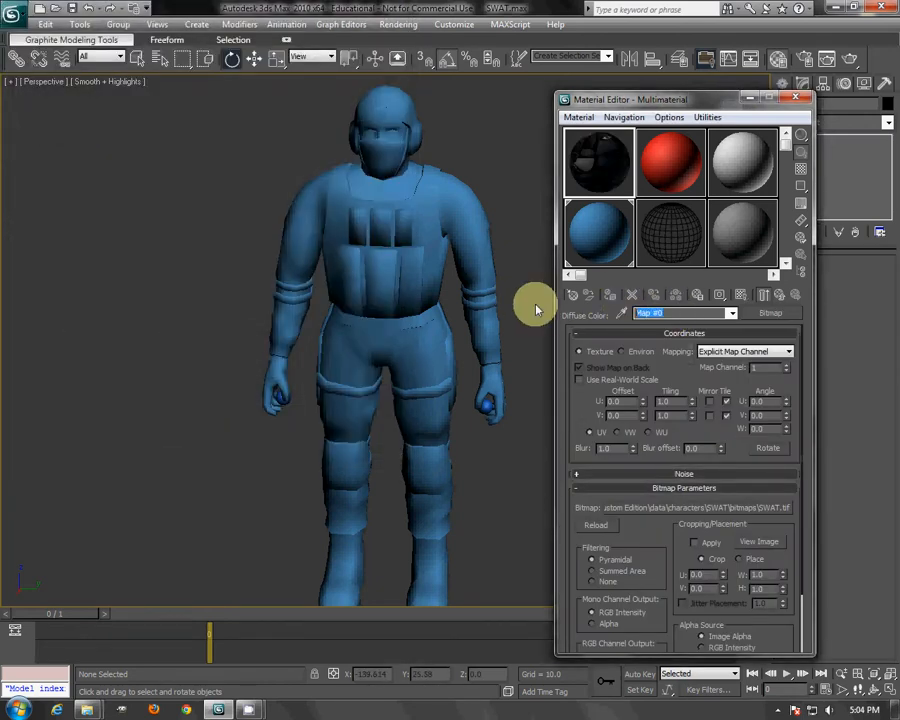
Step: Name the sub-material, its list entry and the parent Multi/Sub-Object material SWAT
{"action": "left_click", "coordinate": [790, 303]}
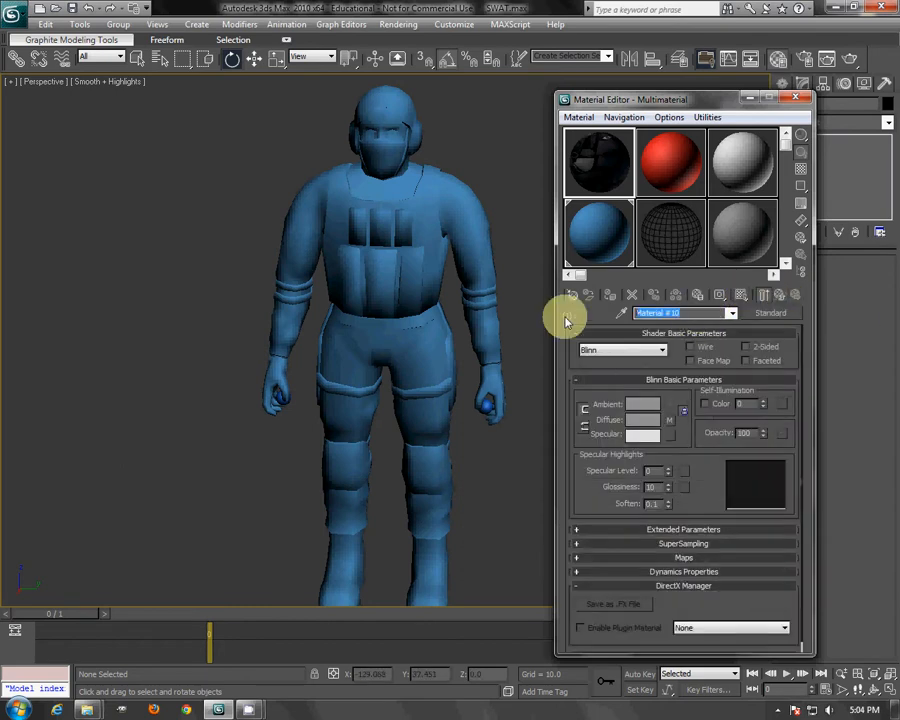
{"action": "left_click", "coordinate": [778, 299]}
{"action": "left_click_drag", "start_coordinate": [681, 315], "coordinate": [583, 325]}
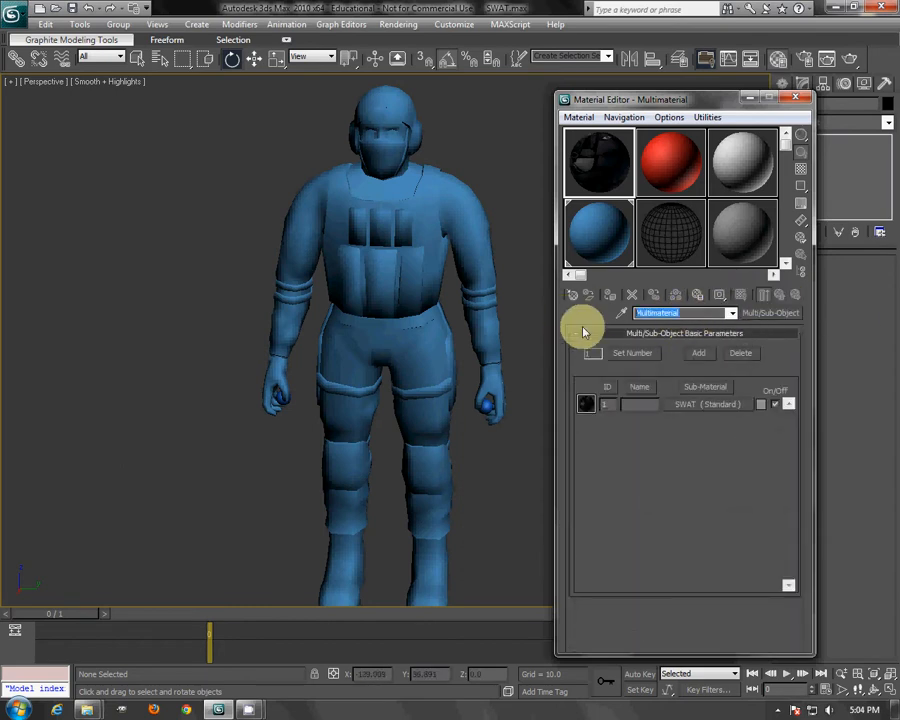
{"action": "type", "text": "SWAT"}
{"action": "left_click", "coordinate": [631, 404]}
{"action": "type", "text": "SWAT"}
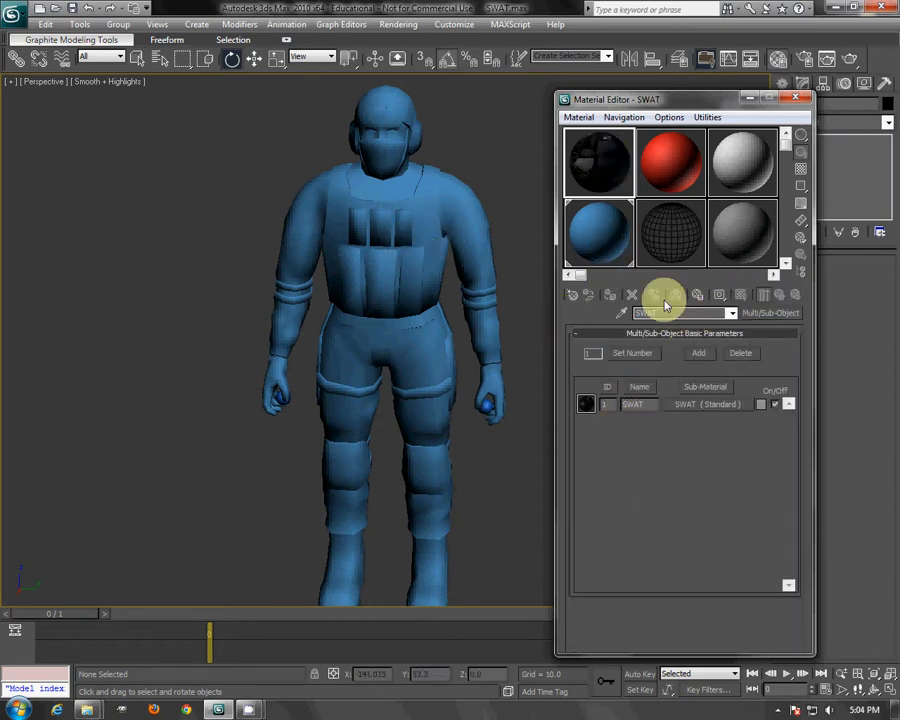
Step: Try to apply the SWAT material to the soldier model and close the Material Editor
{"action": "middle_click_drag", "start_coordinate": [415, 163], "coordinate": [325, 170]}
{"action": "left_click_drag", "start_coordinate": [595, 164], "coordinate": [266, 245]}
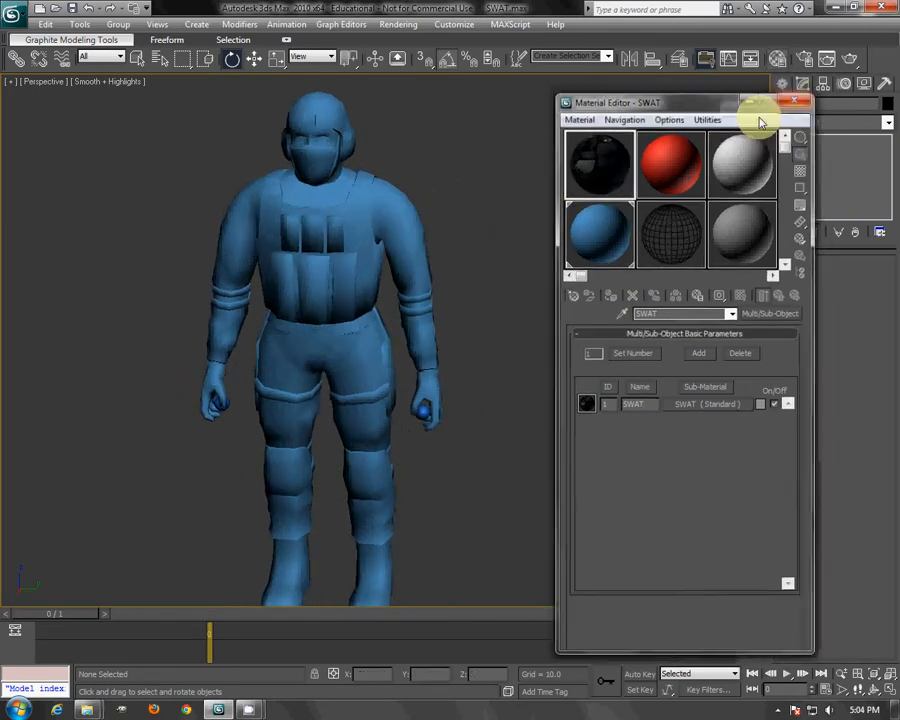
{"action": "left_click", "coordinate": [795, 98]}
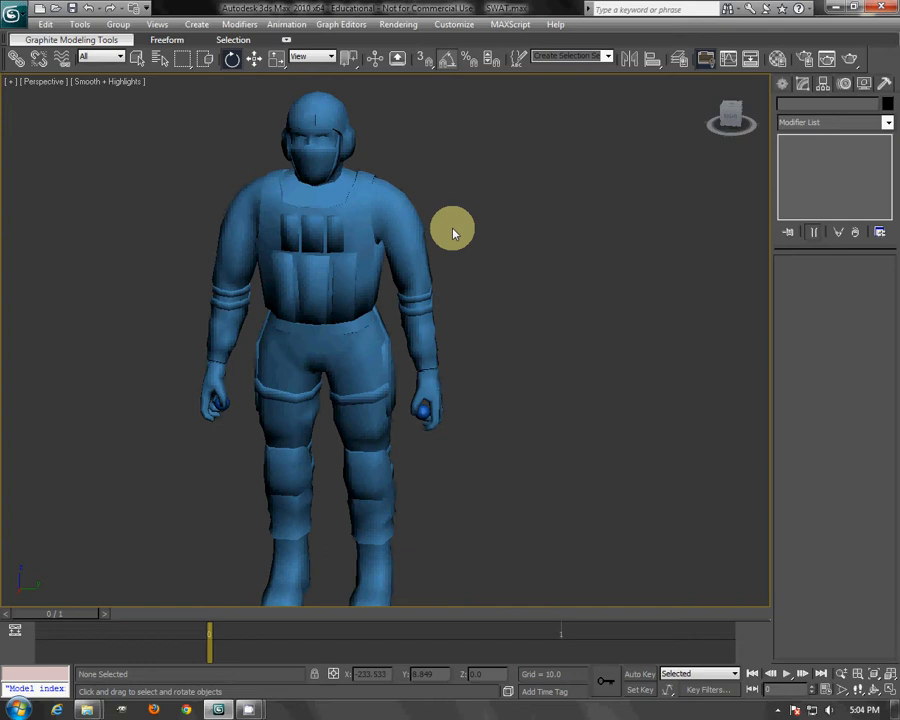
{"action": "right_click", "coordinate": [452, 232]}
{"action": "middle_click_drag", "start_coordinate": [417, 234], "coordinate": [482, 225]}
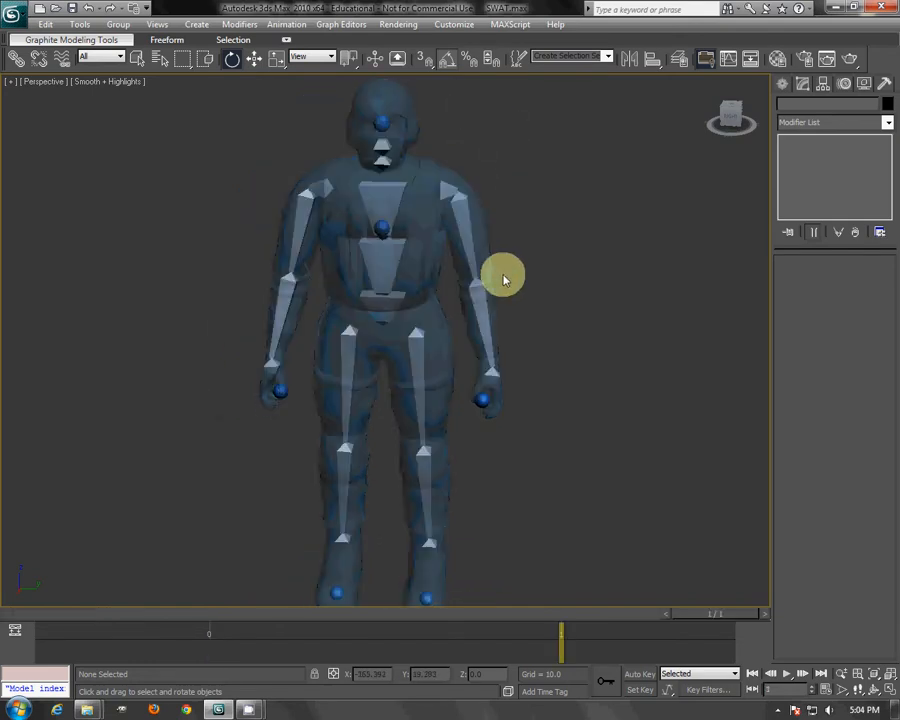
Step: Reduce the SWAT material to one sub-material and load SWAT.tif as its diffuse bitmap, with the map named SWAT
{"action": "key", "text": "m"}
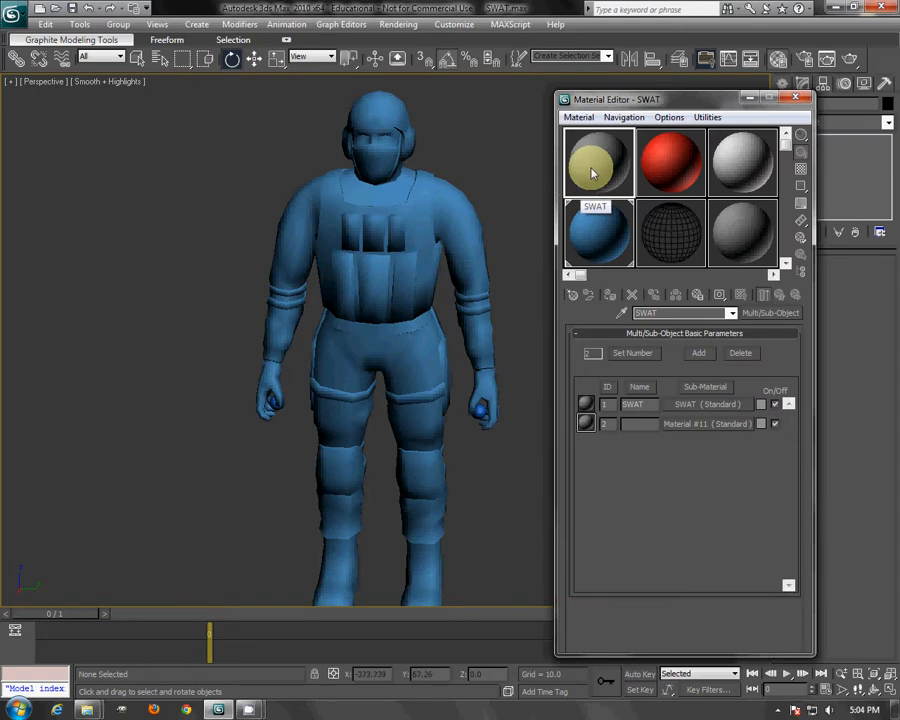
{"action": "left_click", "coordinate": [740, 353]}
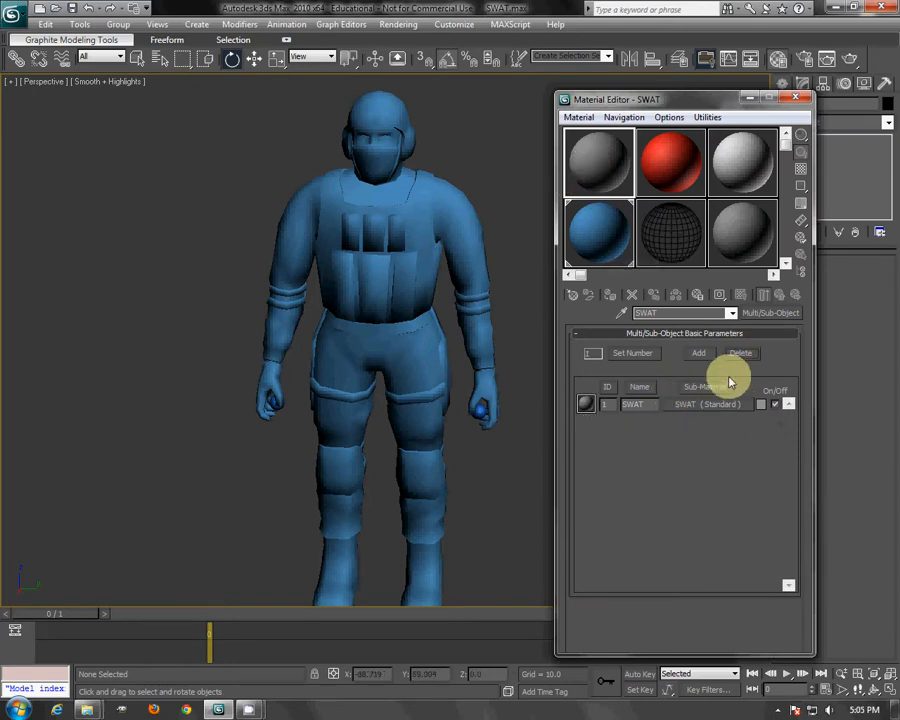
{"action": "left_click", "coordinate": [695, 405]}
{"action": "left_click", "coordinate": [668, 420]}
{"action": "left_click", "coordinate": [438, 118]}
{"action": "double_click", "coordinate": [443, 120]}
{"action": "double_click", "coordinate": [34, 108]}
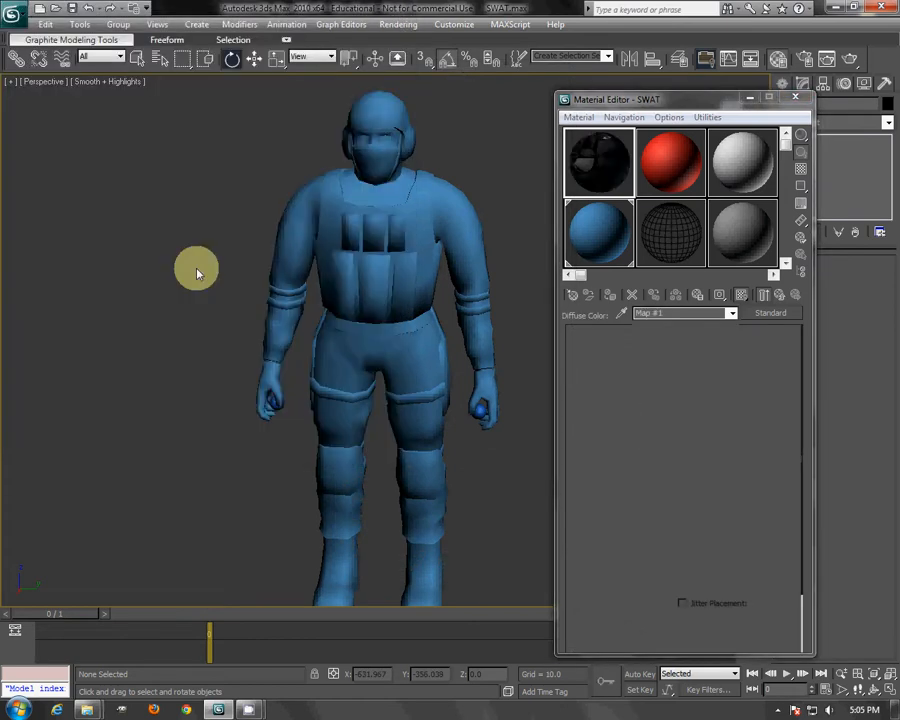
{"action": "type", "text": "SWAT"}
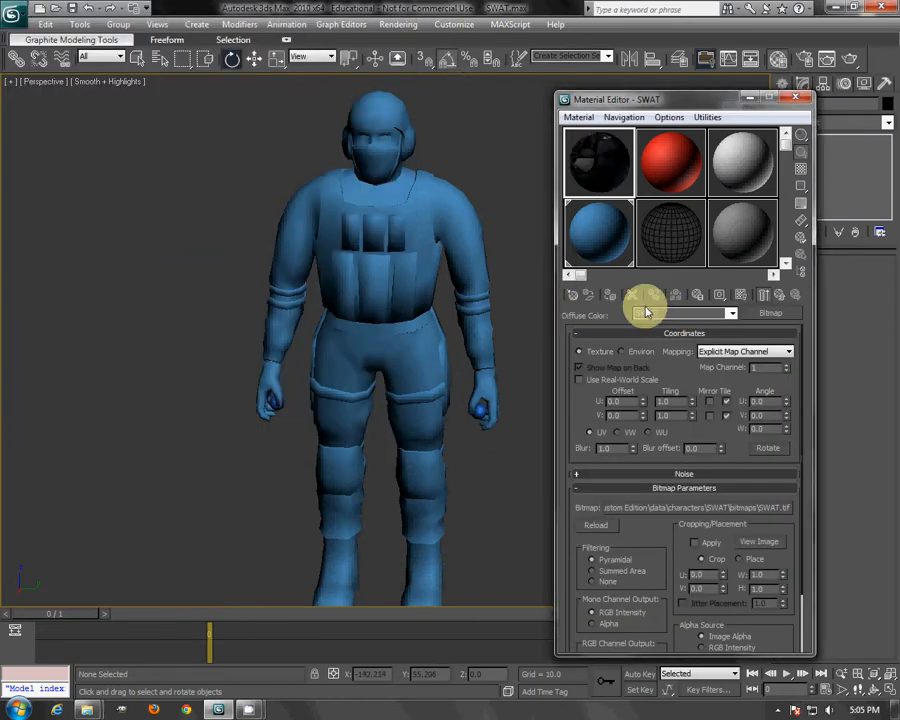
Step: Show the SWAT map in the viewport and apply the SWAT material to the soldier model
{"action": "left_click", "coordinate": [742, 295]}
{"action": "left_click", "coordinate": [780, 295]}
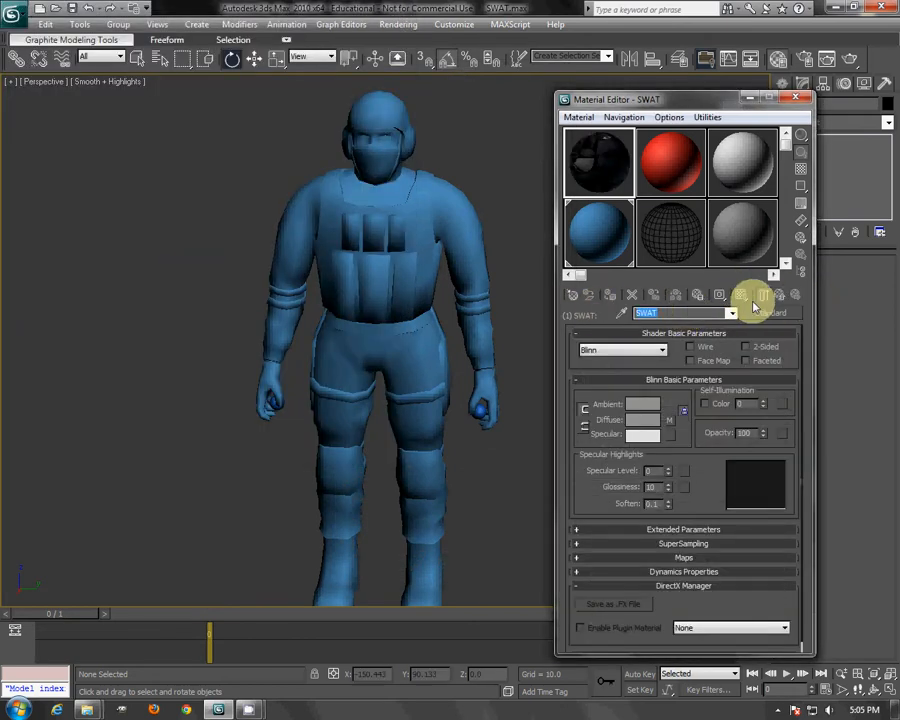
{"action": "left_click", "coordinate": [785, 310]}
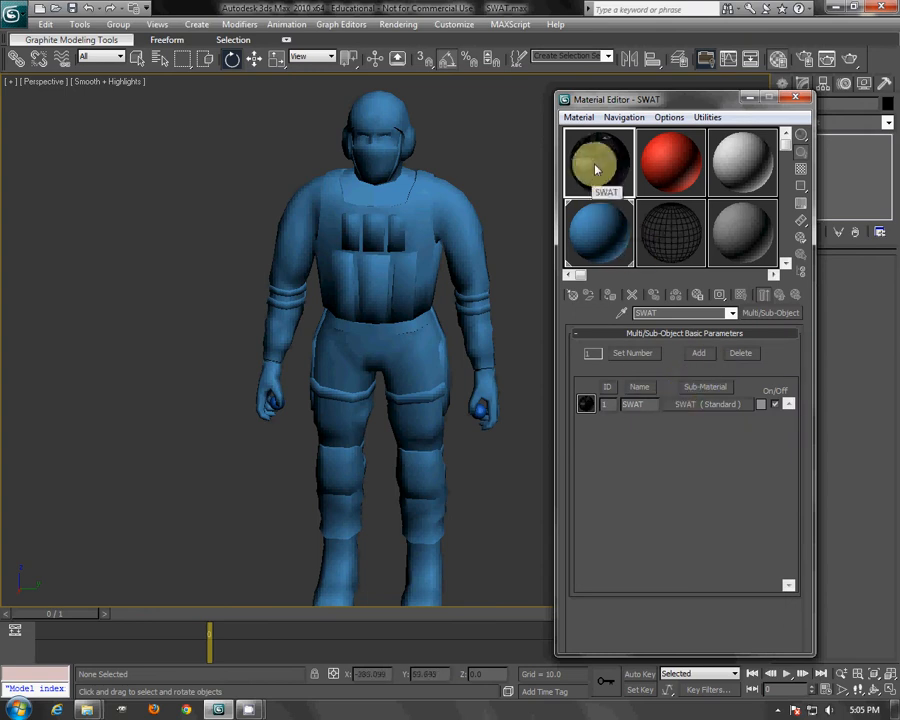
{"action": "left_click_drag", "start_coordinate": [599, 161], "coordinate": [428, 271]}
{"action": "left_click", "coordinate": [795, 97]}
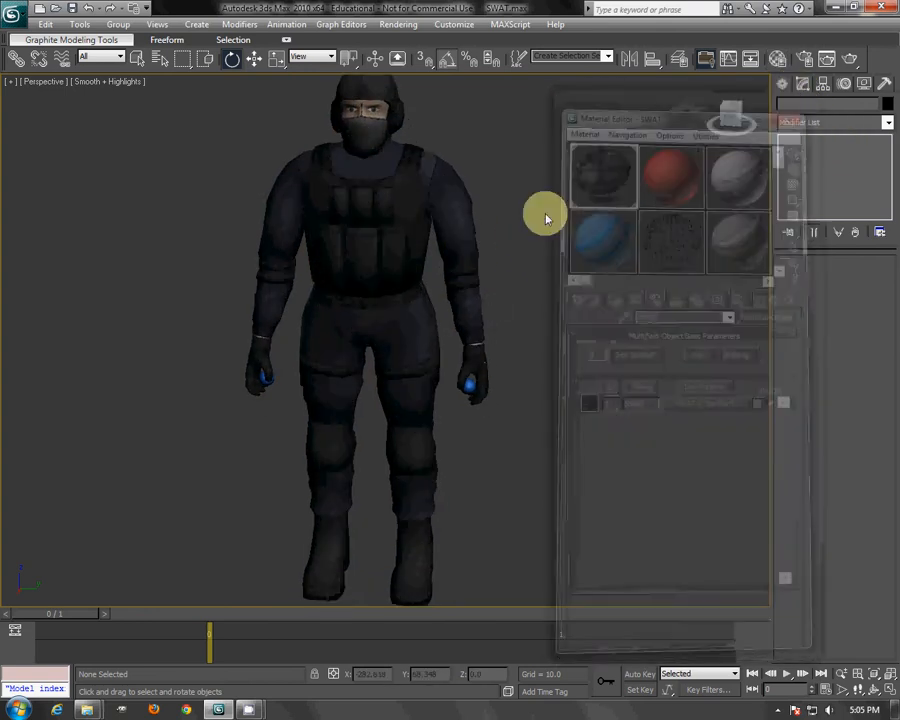
Step: Save the textured soldier scene
{"action": "left_click", "coordinate": [12, 14]}
{"action": "left_click", "coordinate": [42, 141]}
{"action": "mouse_move", "coordinate": [224, 709]}
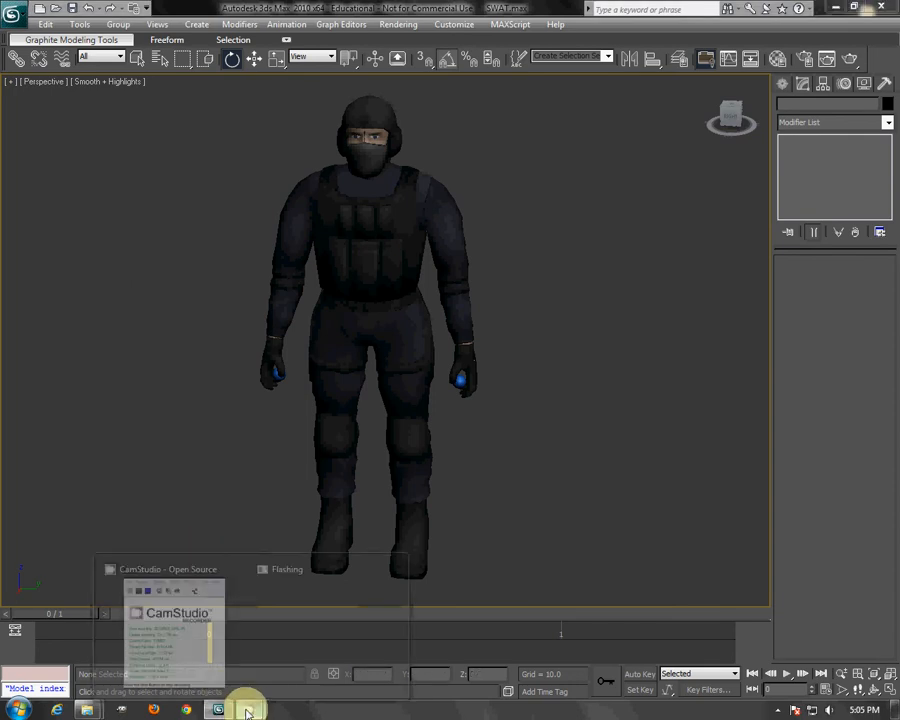